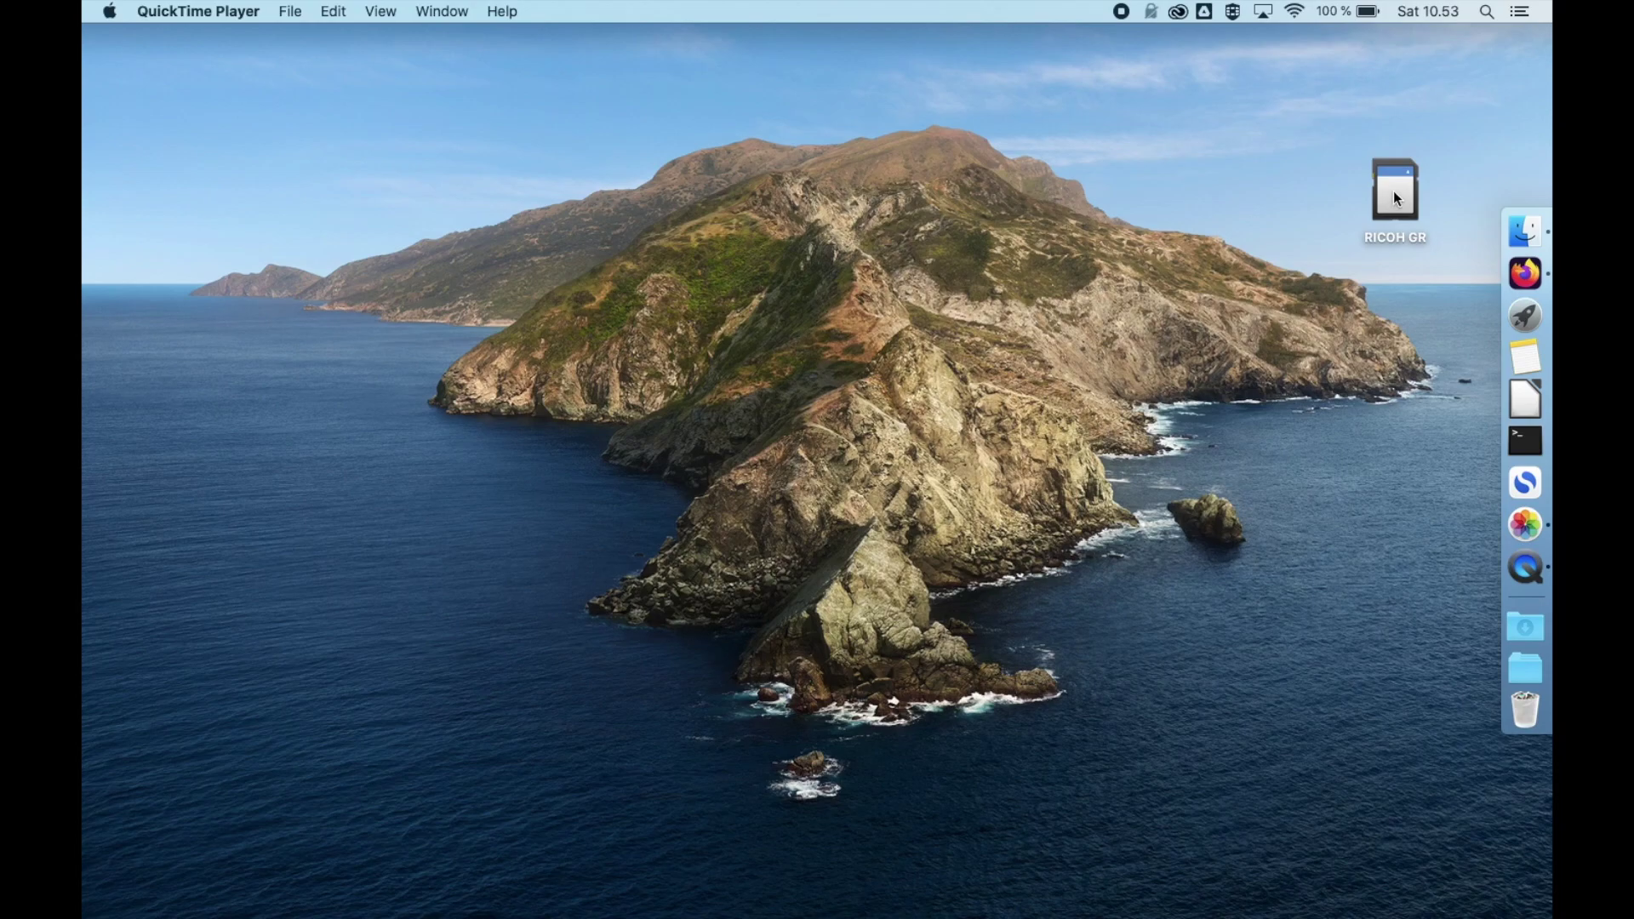
Step: Open the RICOH GR card and copy its DCIM folder onto the desktop
drag(1393, 192, 1261, 215)
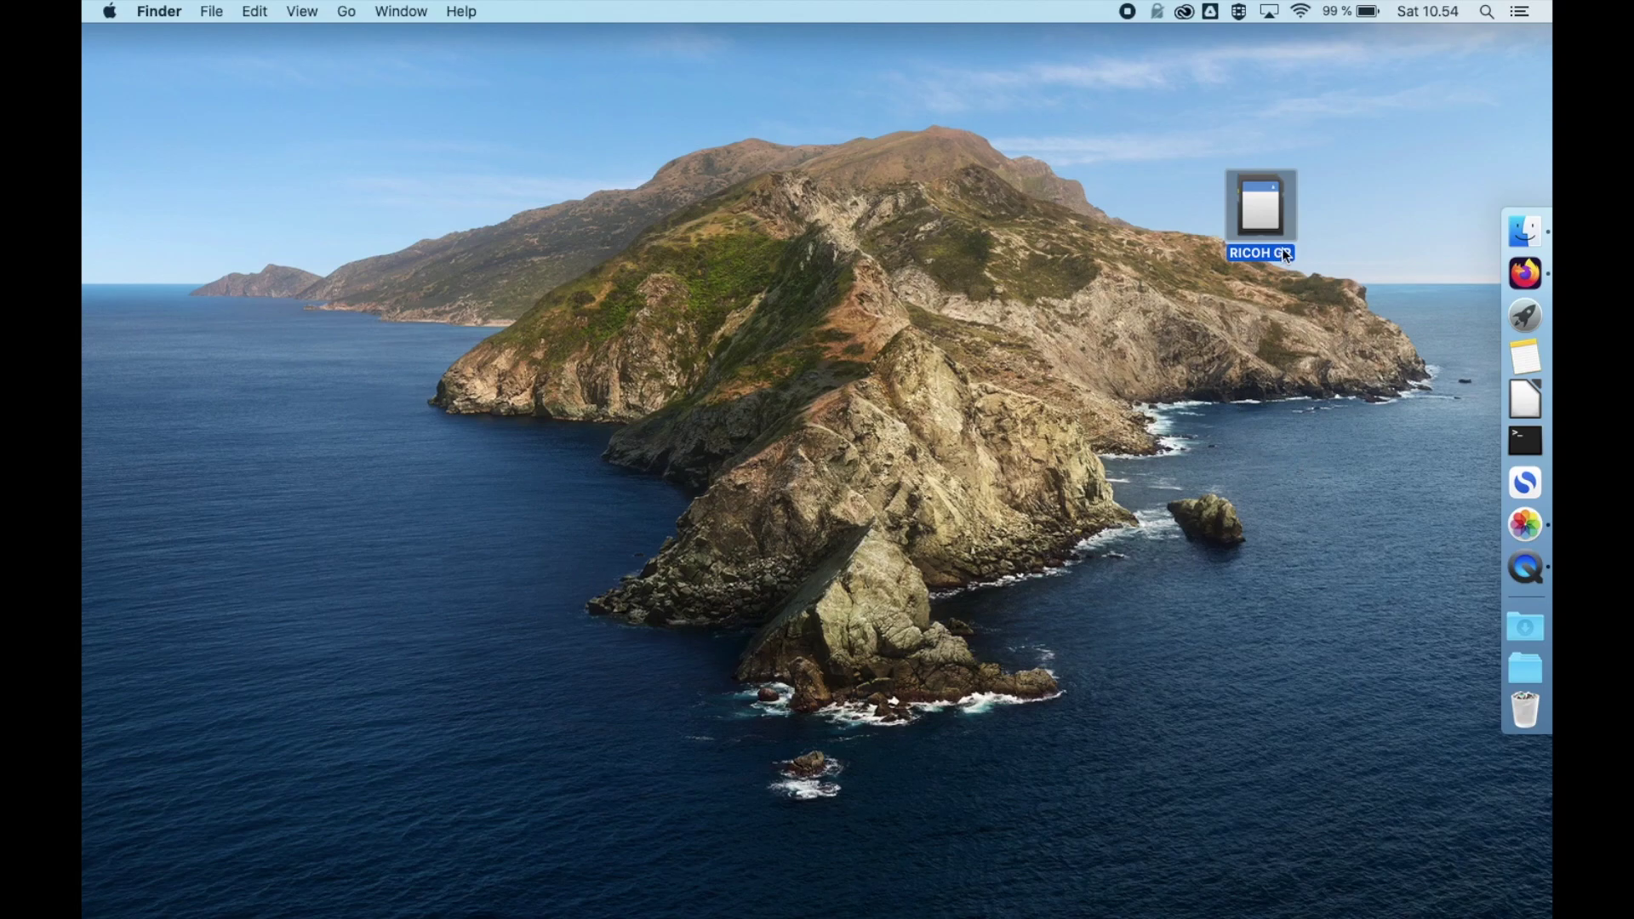
double_click(1274, 200)
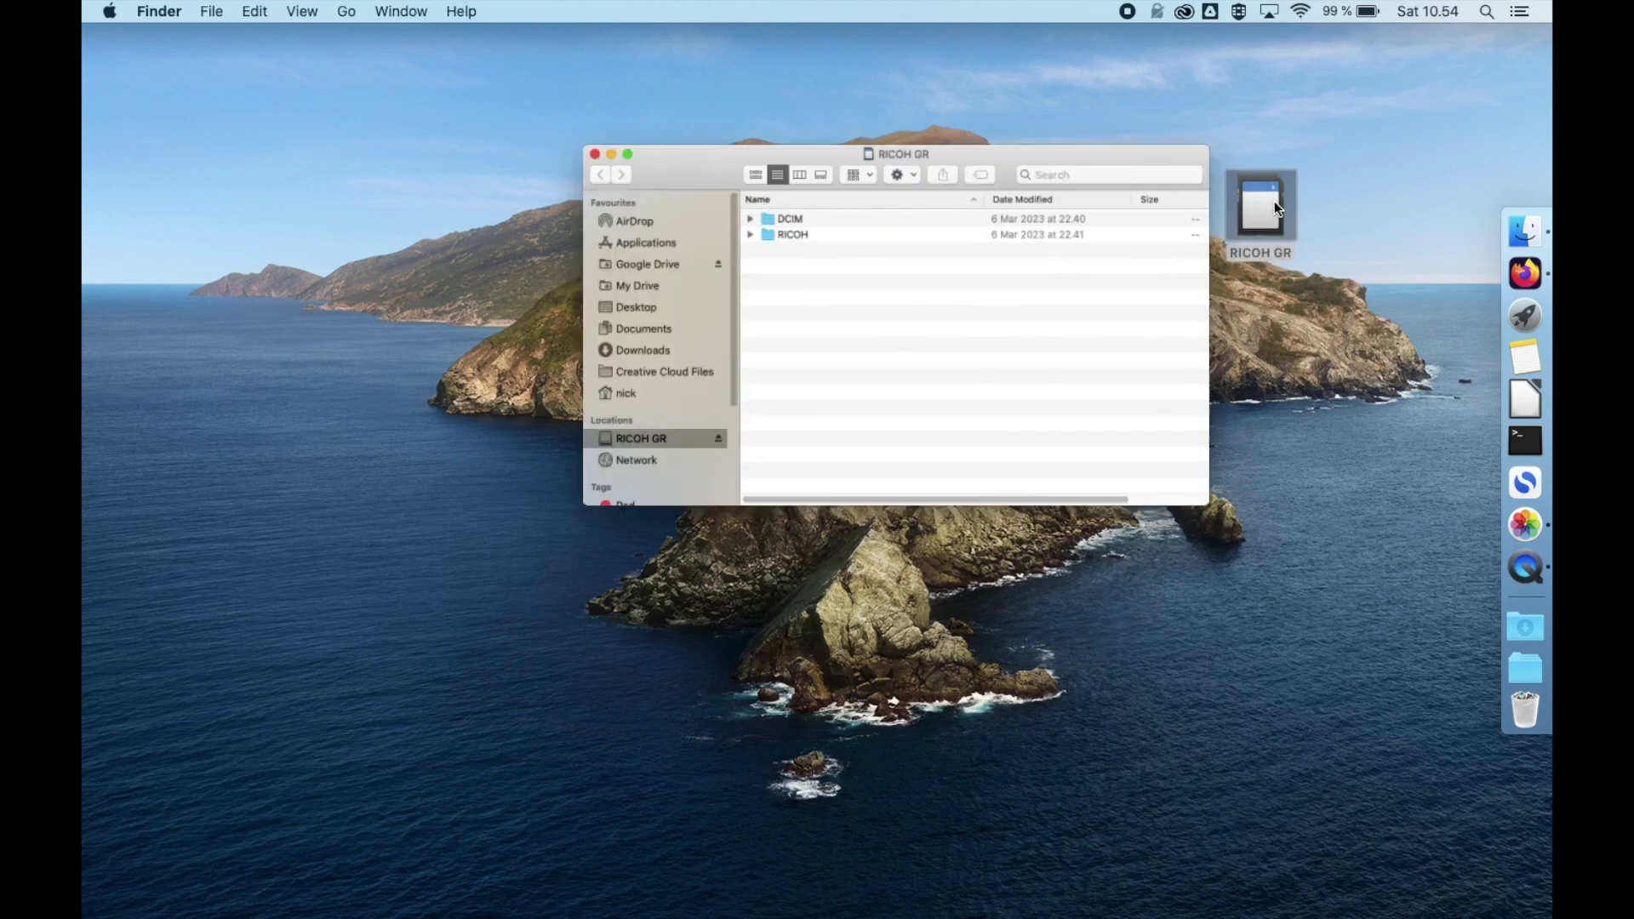
click(664, 226)
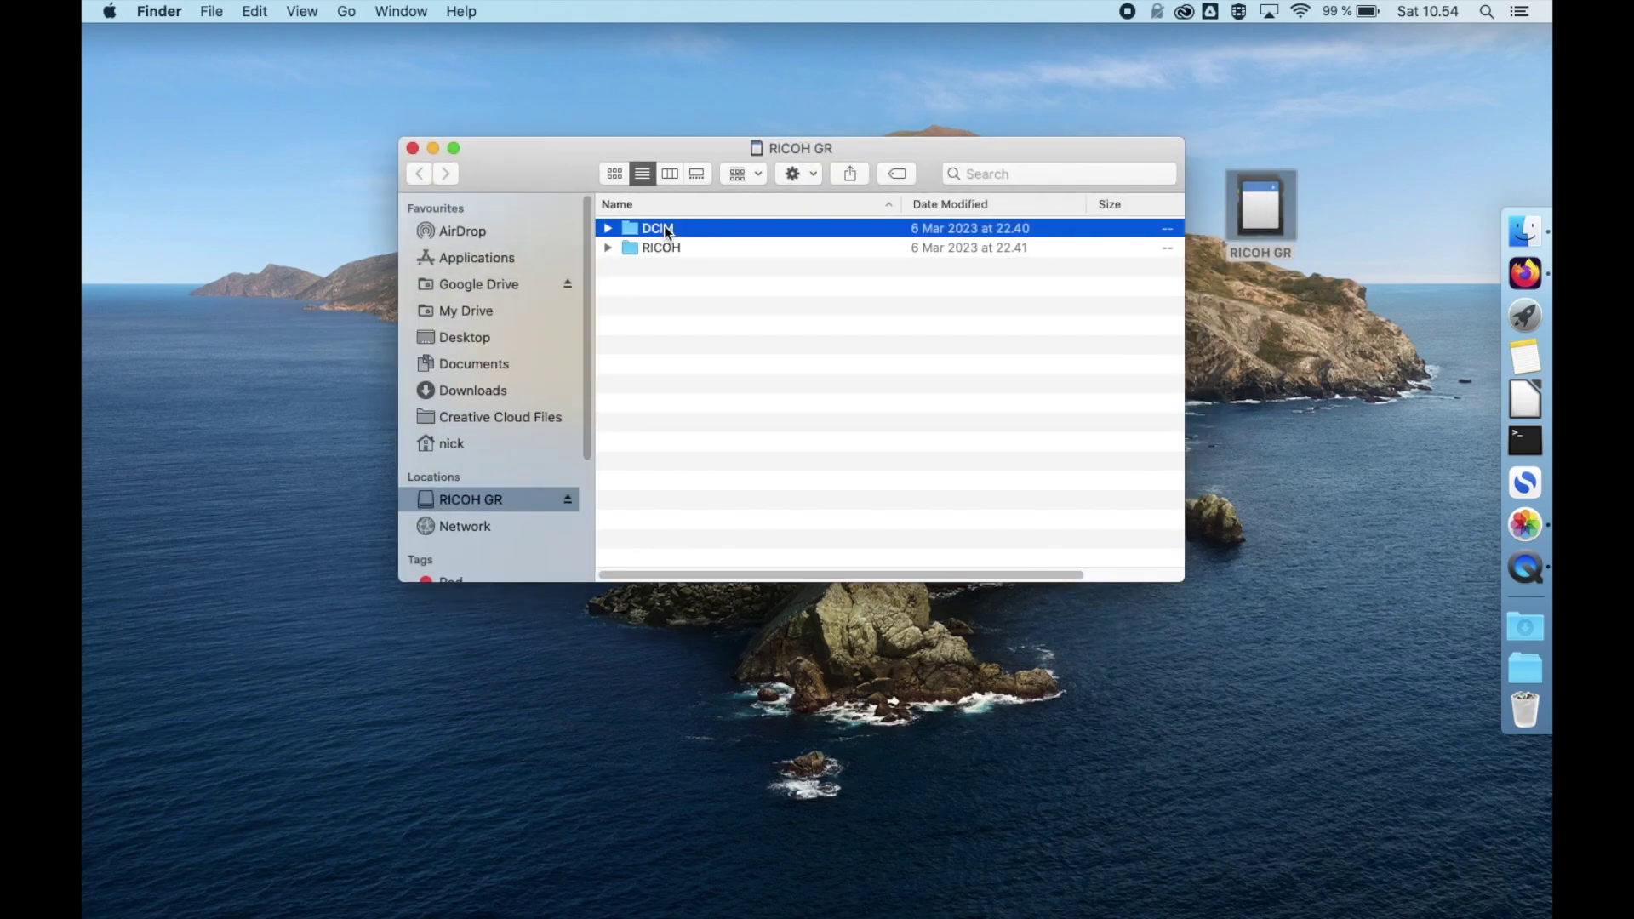
drag(299, 203, 300, 204)
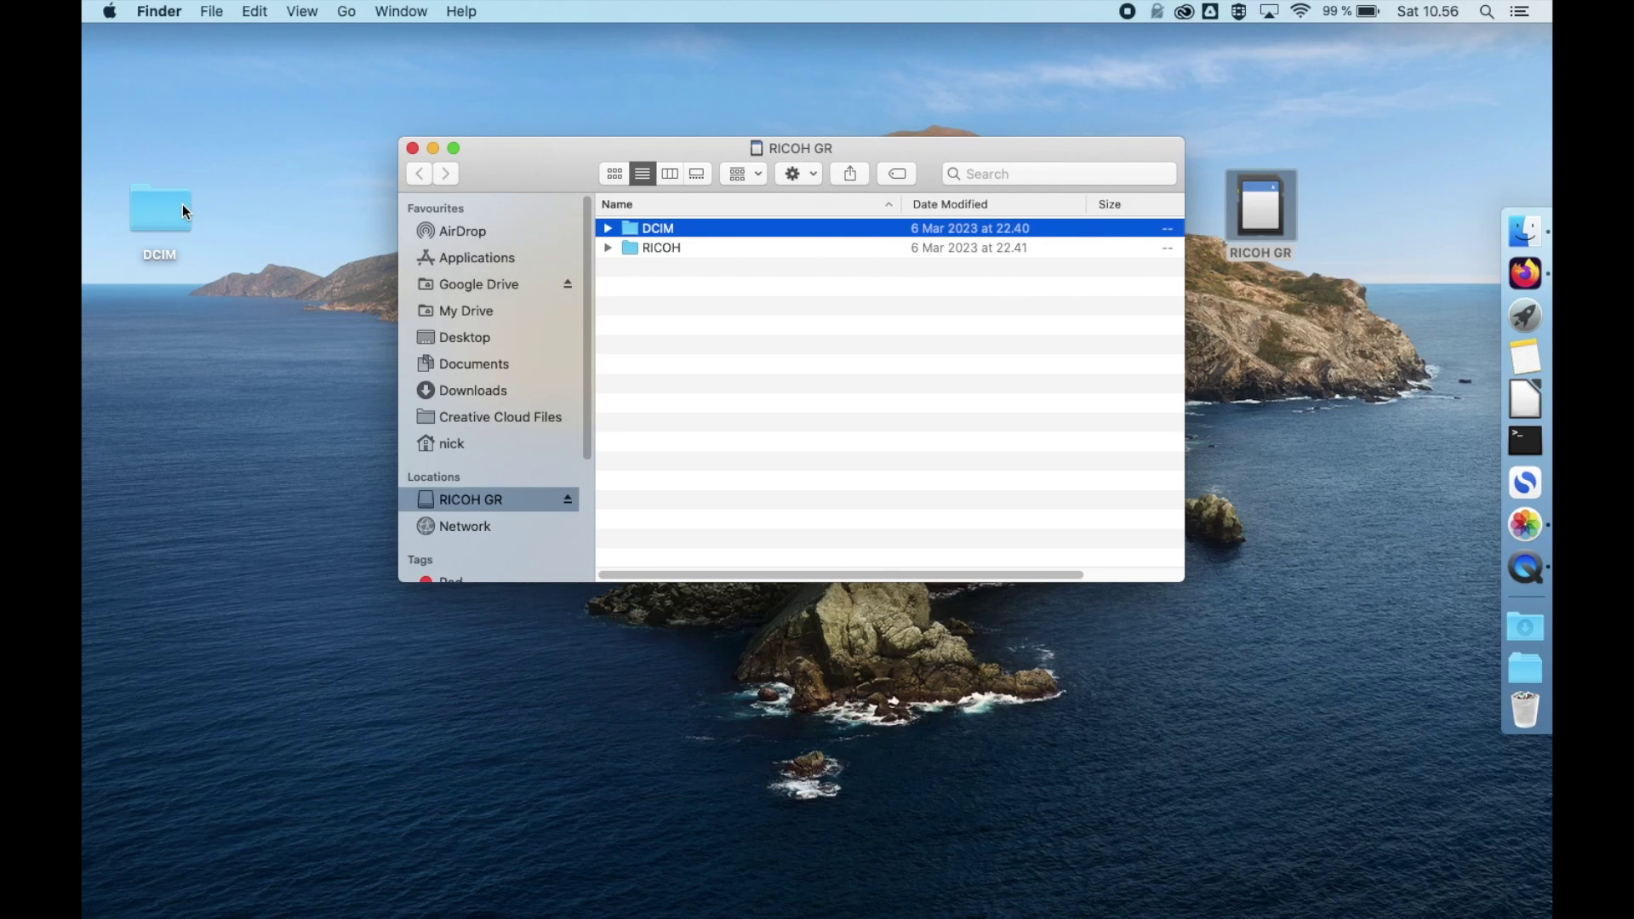
Step: Move the copied DCIM folder aside on the desktop and eject the RICOH GR card
drag(182, 202, 254, 125)
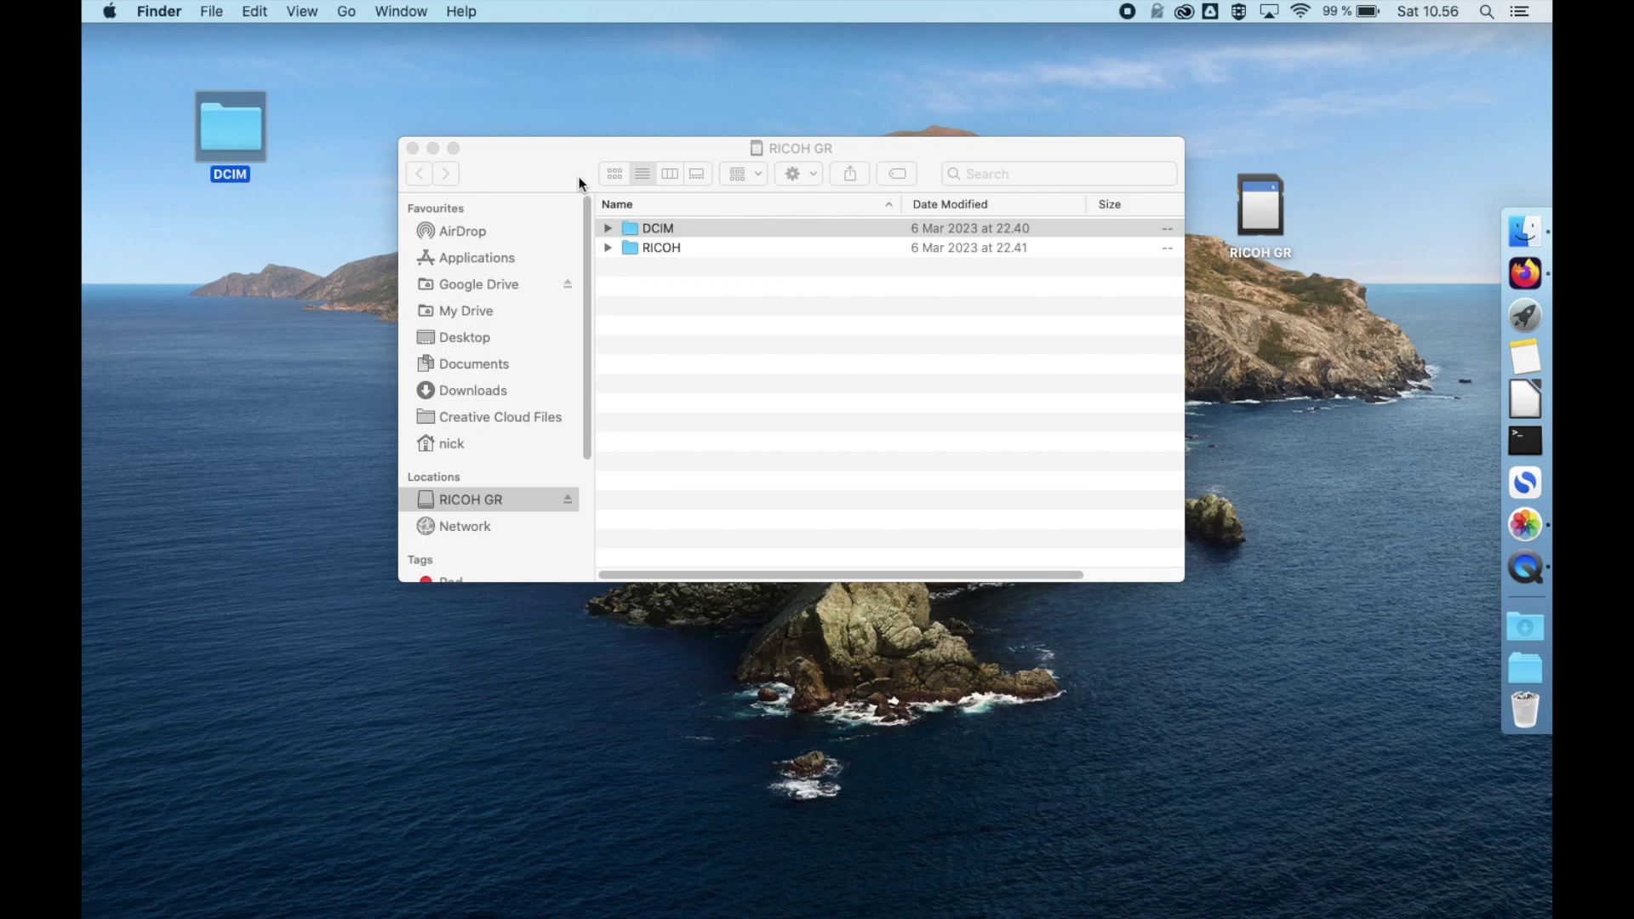
click(521, 504)
click(568, 502)
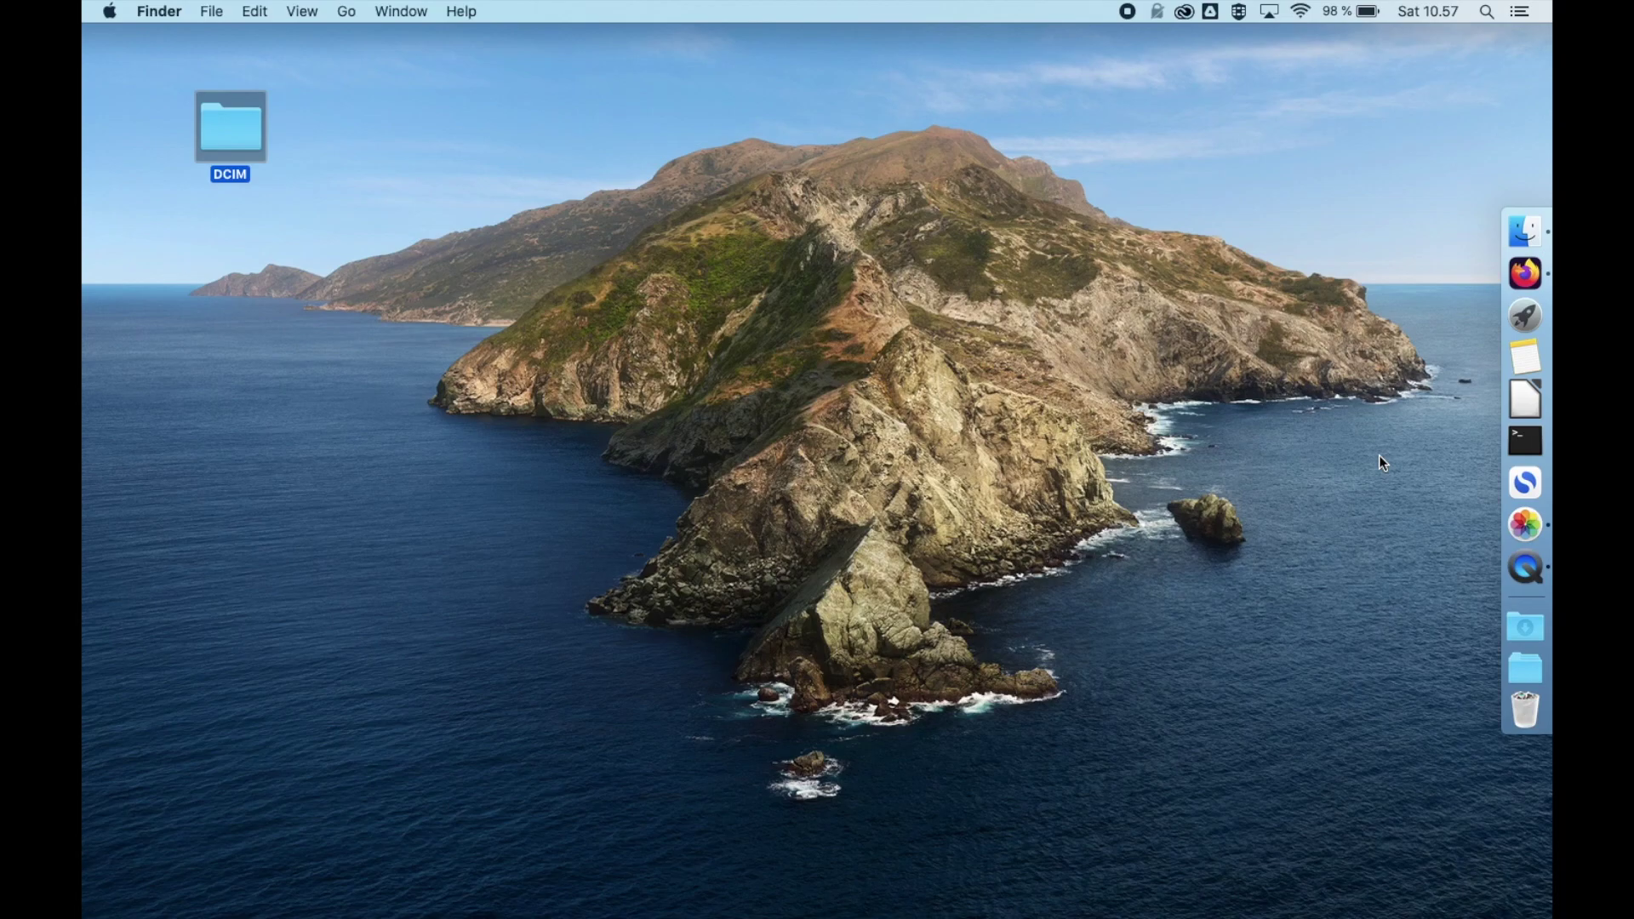
Step: Rename the copied DCIM desktop folder to 'Rome' and open it
double_click(237, 130)
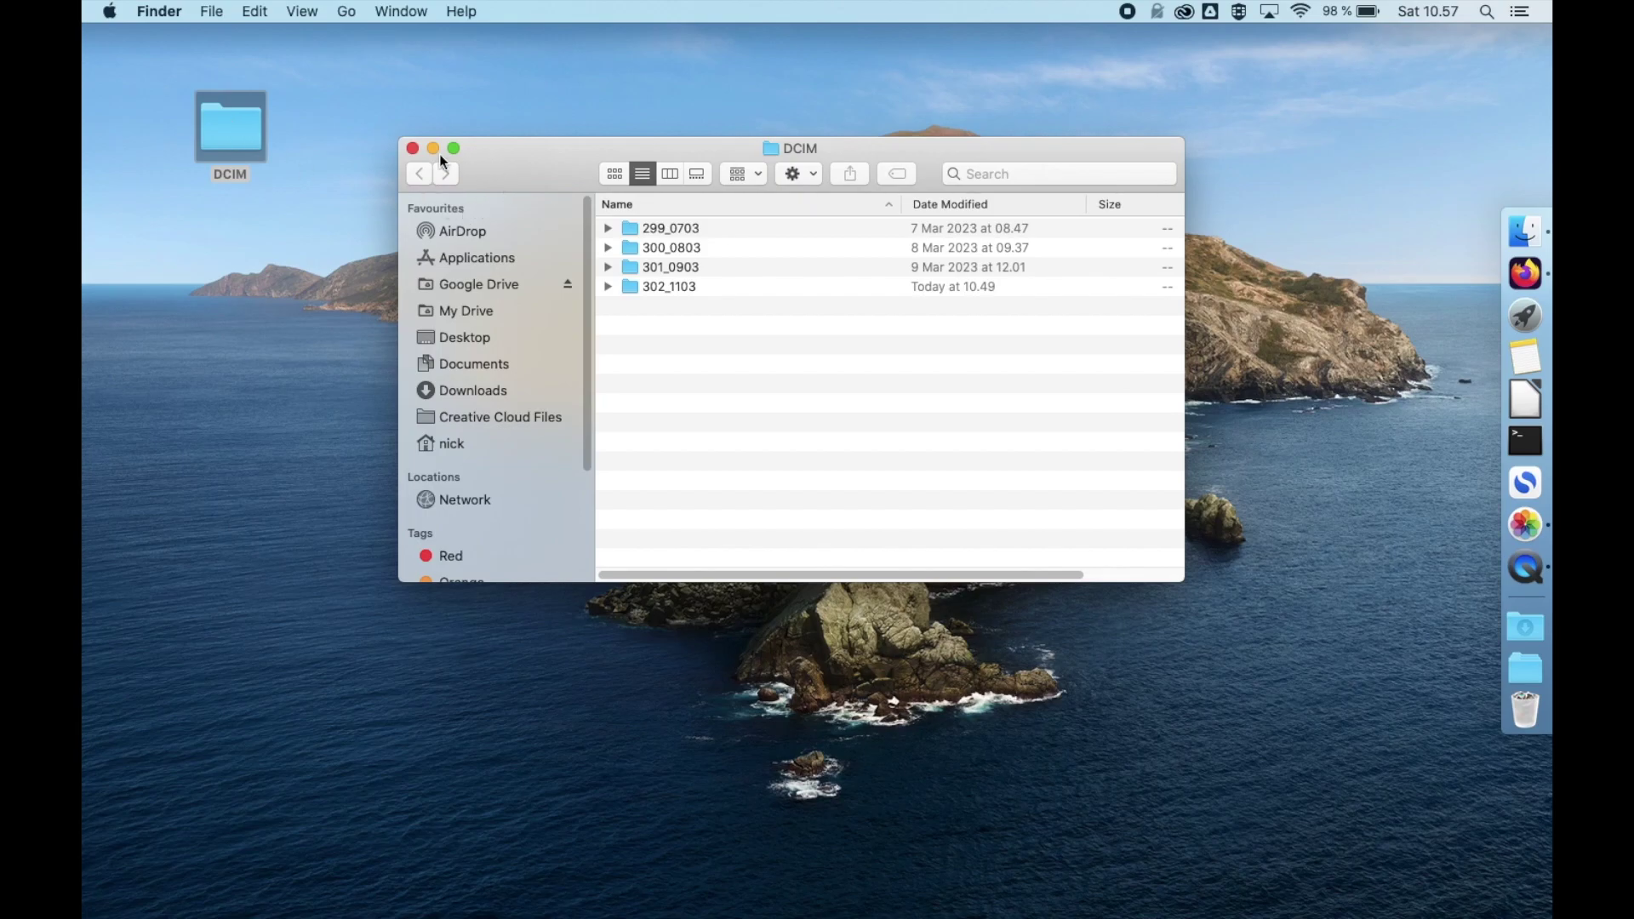
click(414, 148)
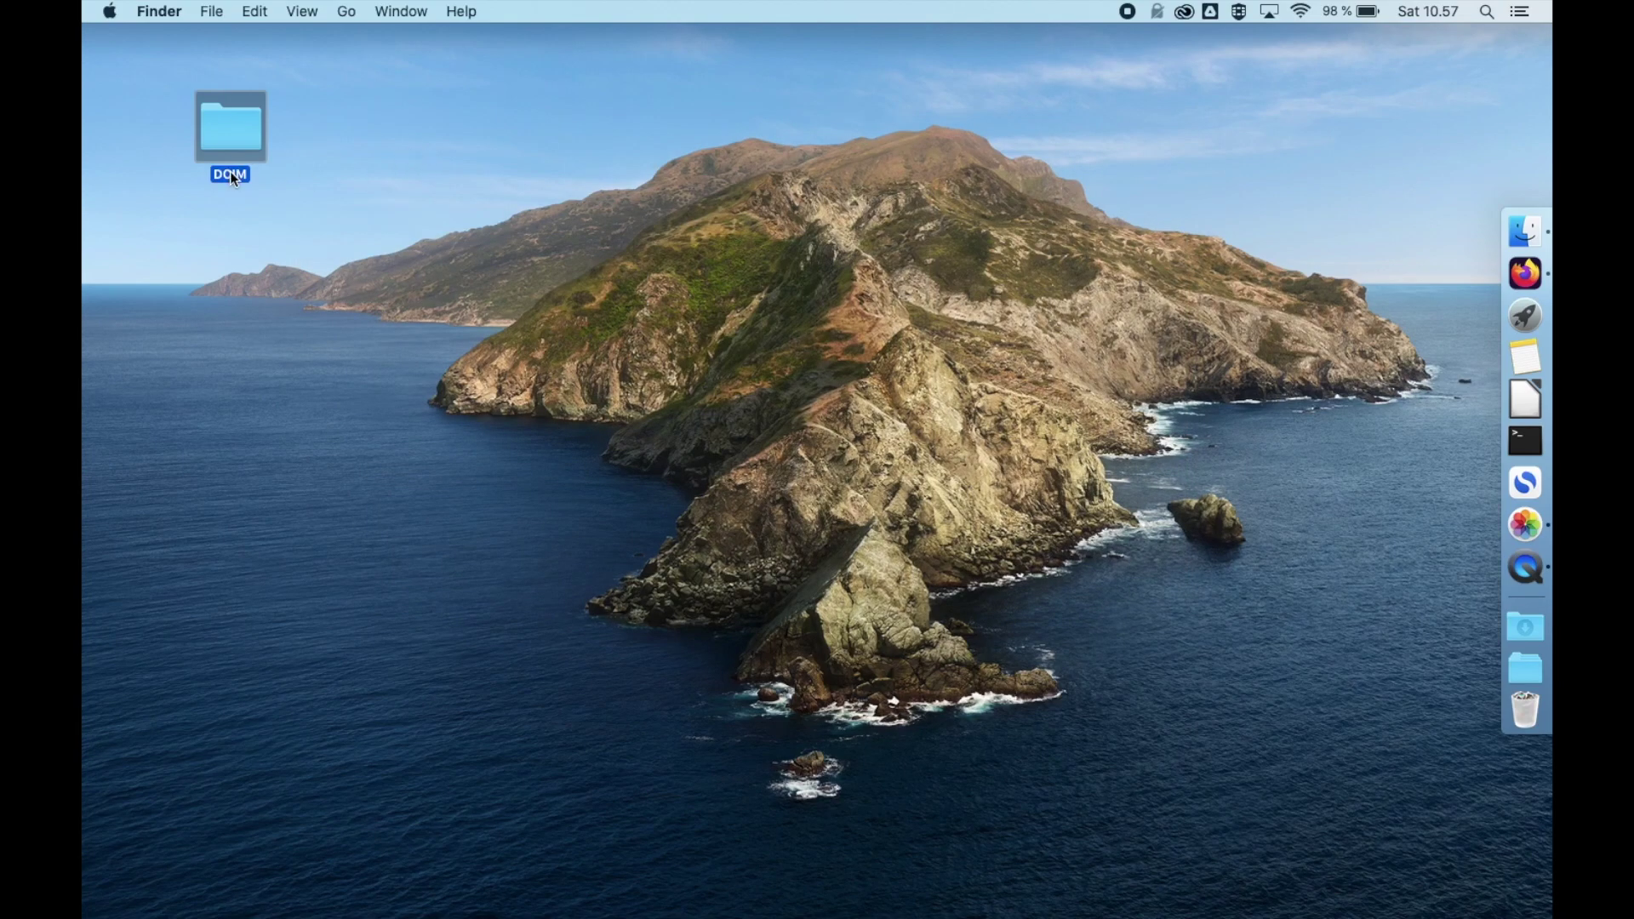
text(Rome)
key(Return)
double_click(229, 147)
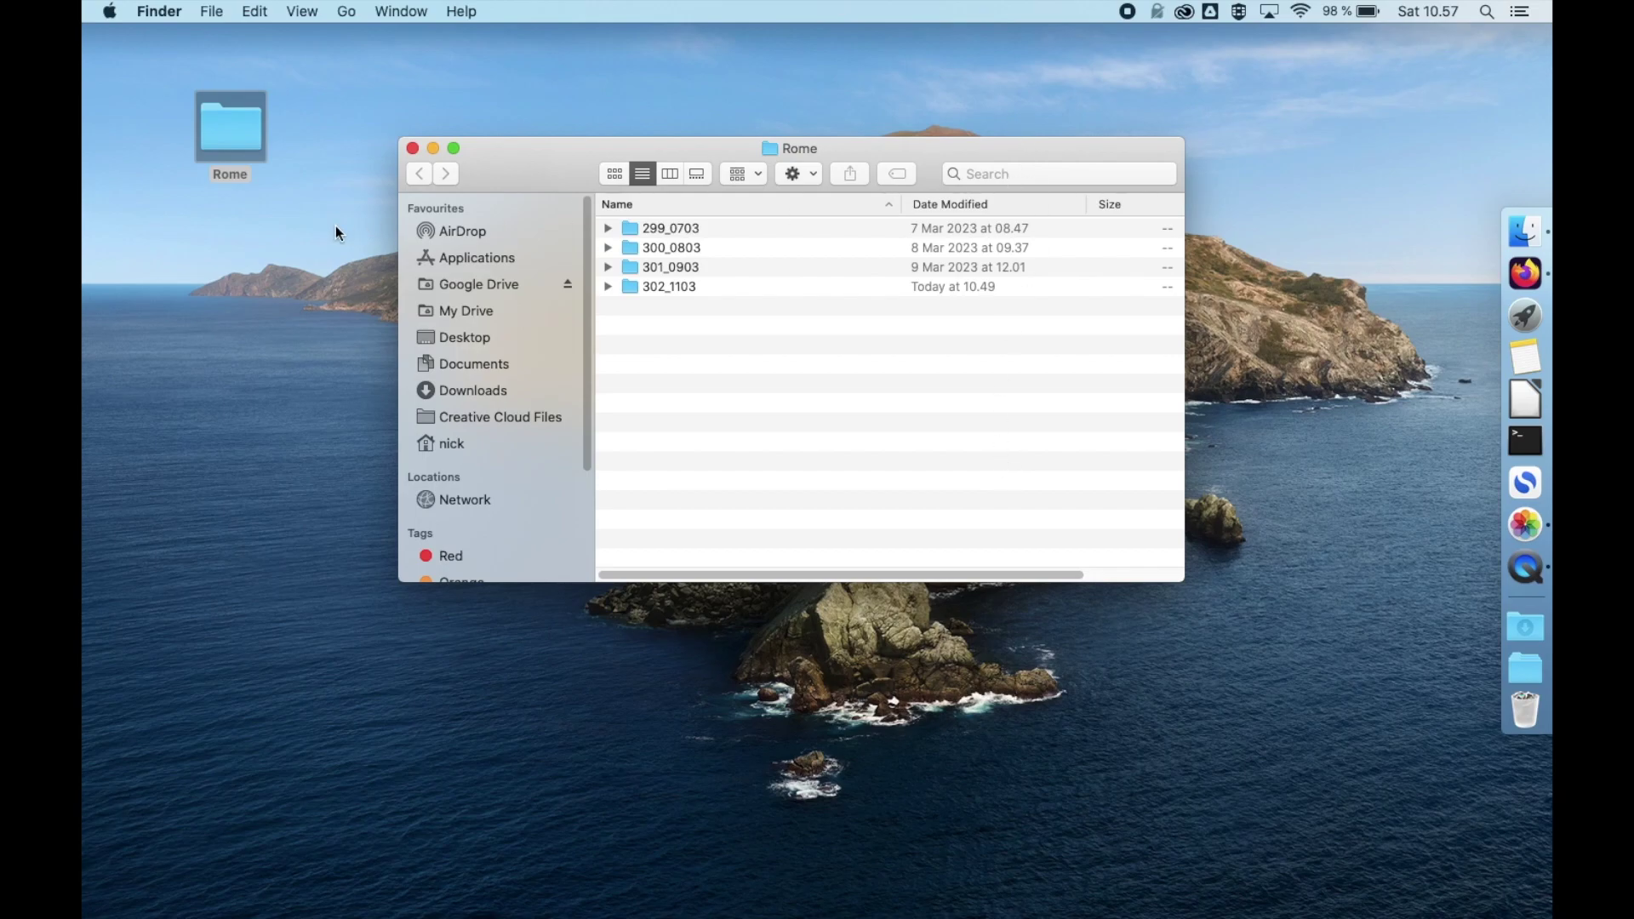
Step: Show the Desktop in column view with Rome's four subfolders listed
click(218, 132)
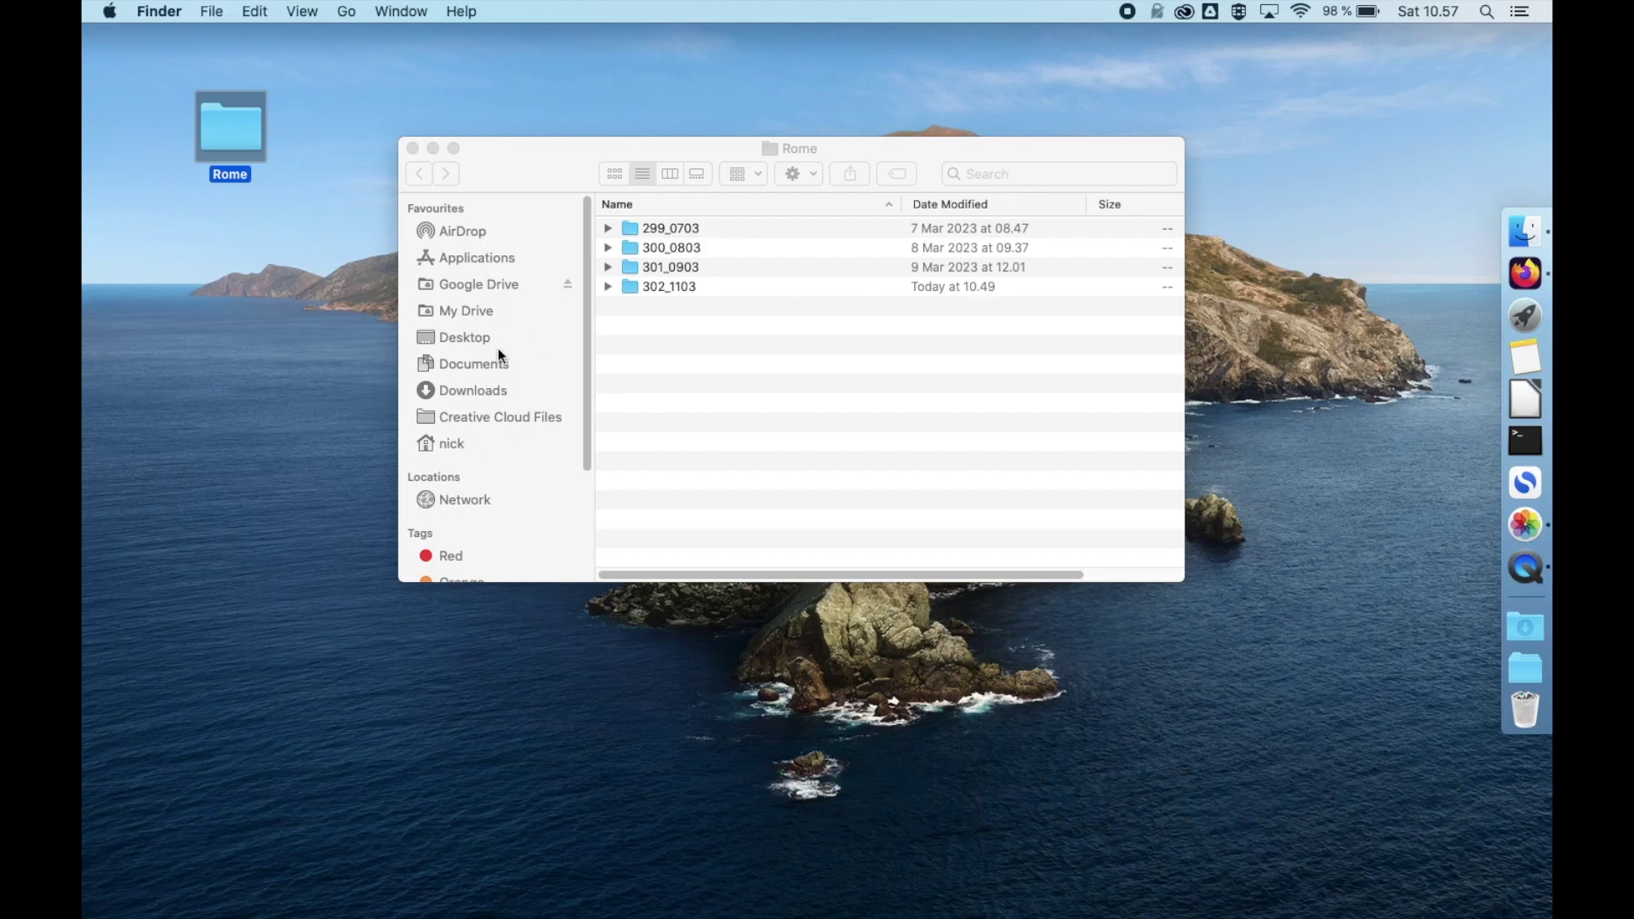
click(472, 335)
click(474, 339)
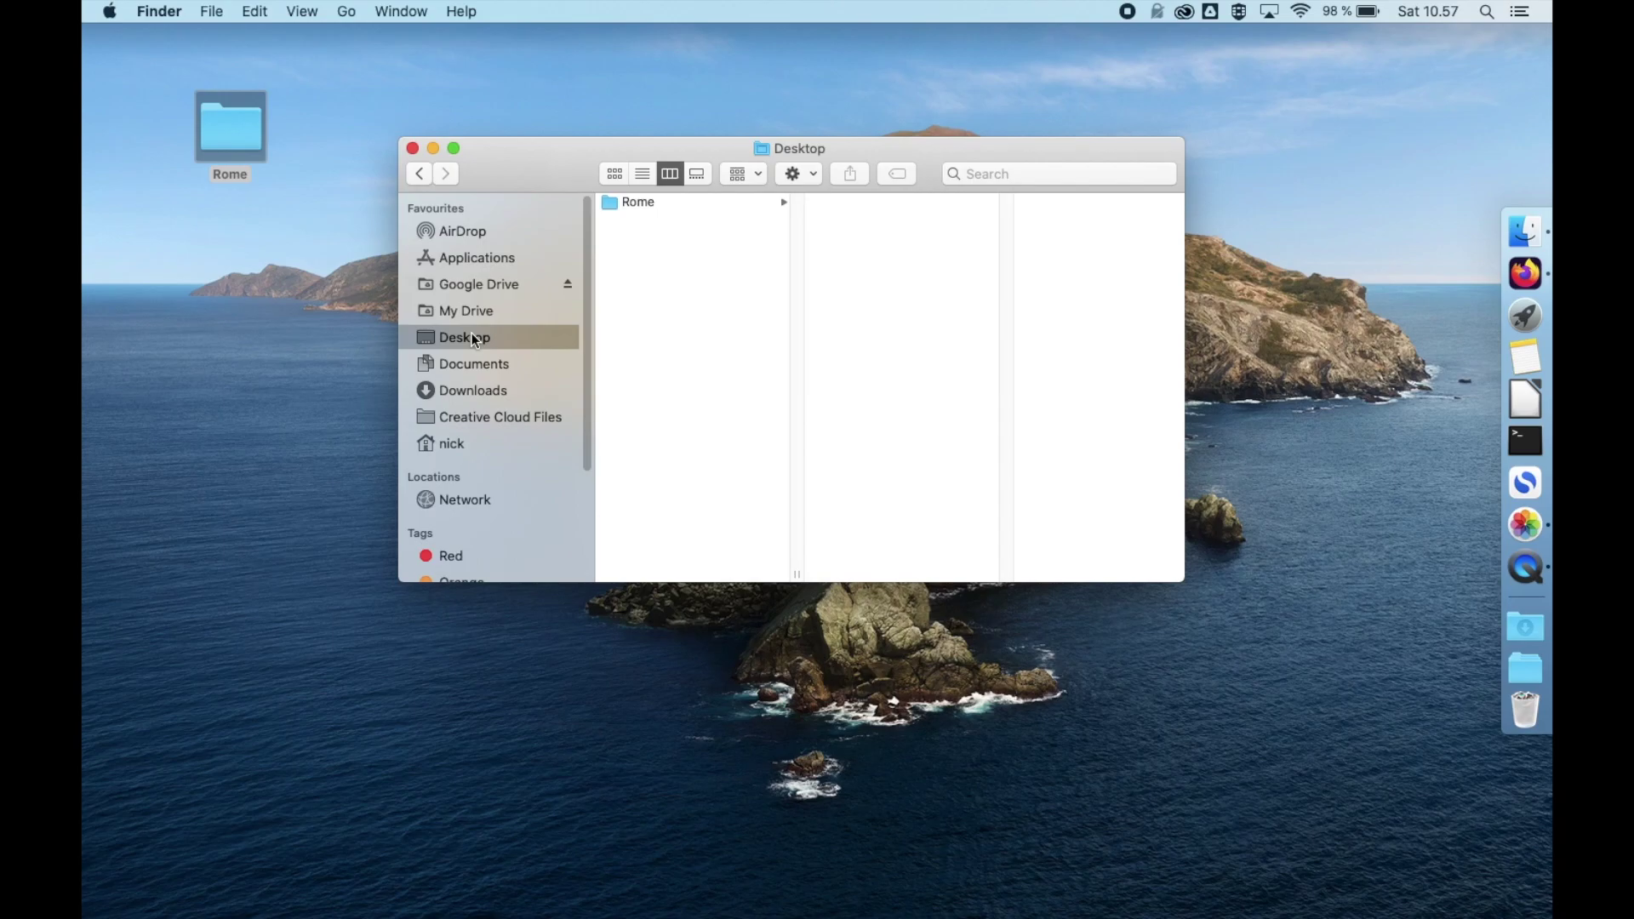
click(632, 204)
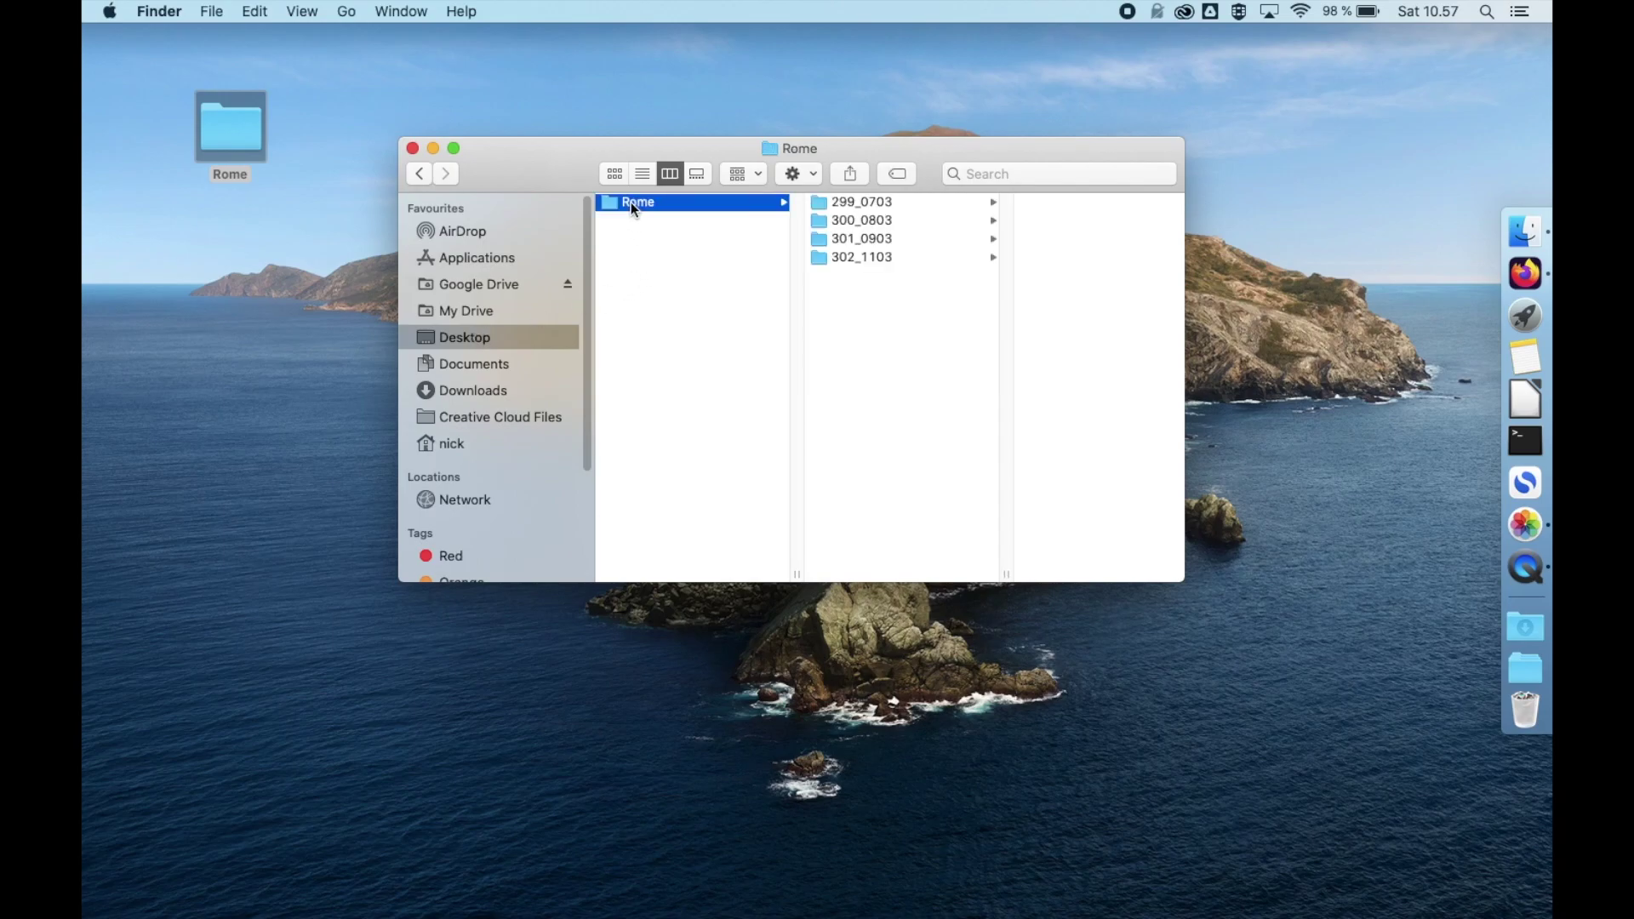
Step: Search Rome for '*.jpg', then clear the search and open folder 299_0703
click(1027, 176)
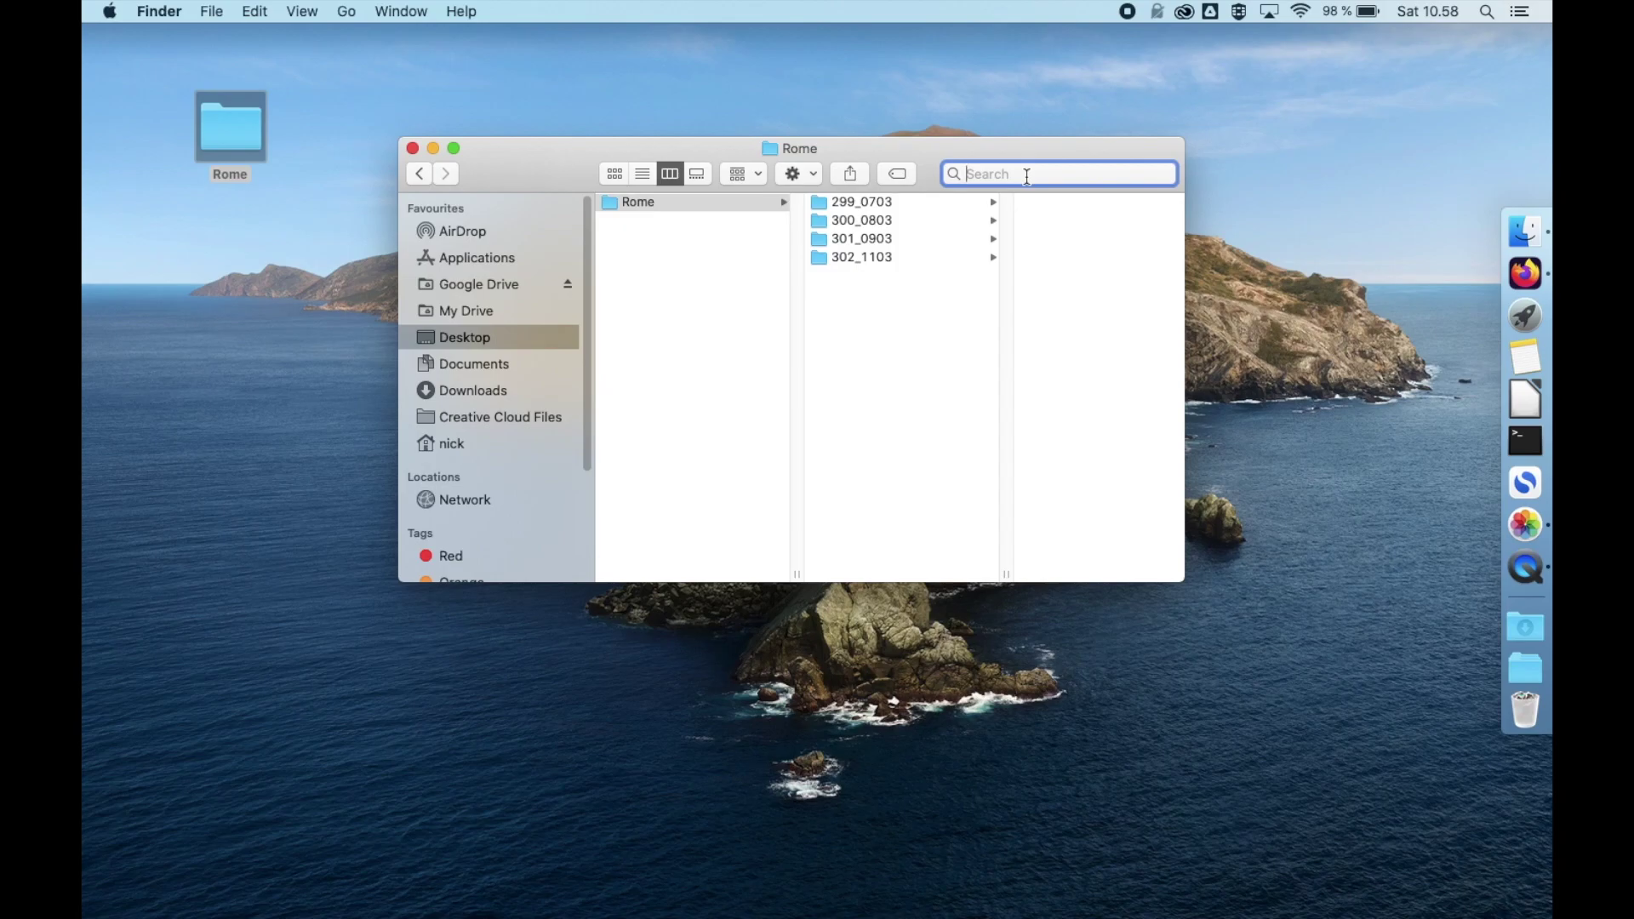
text(*)
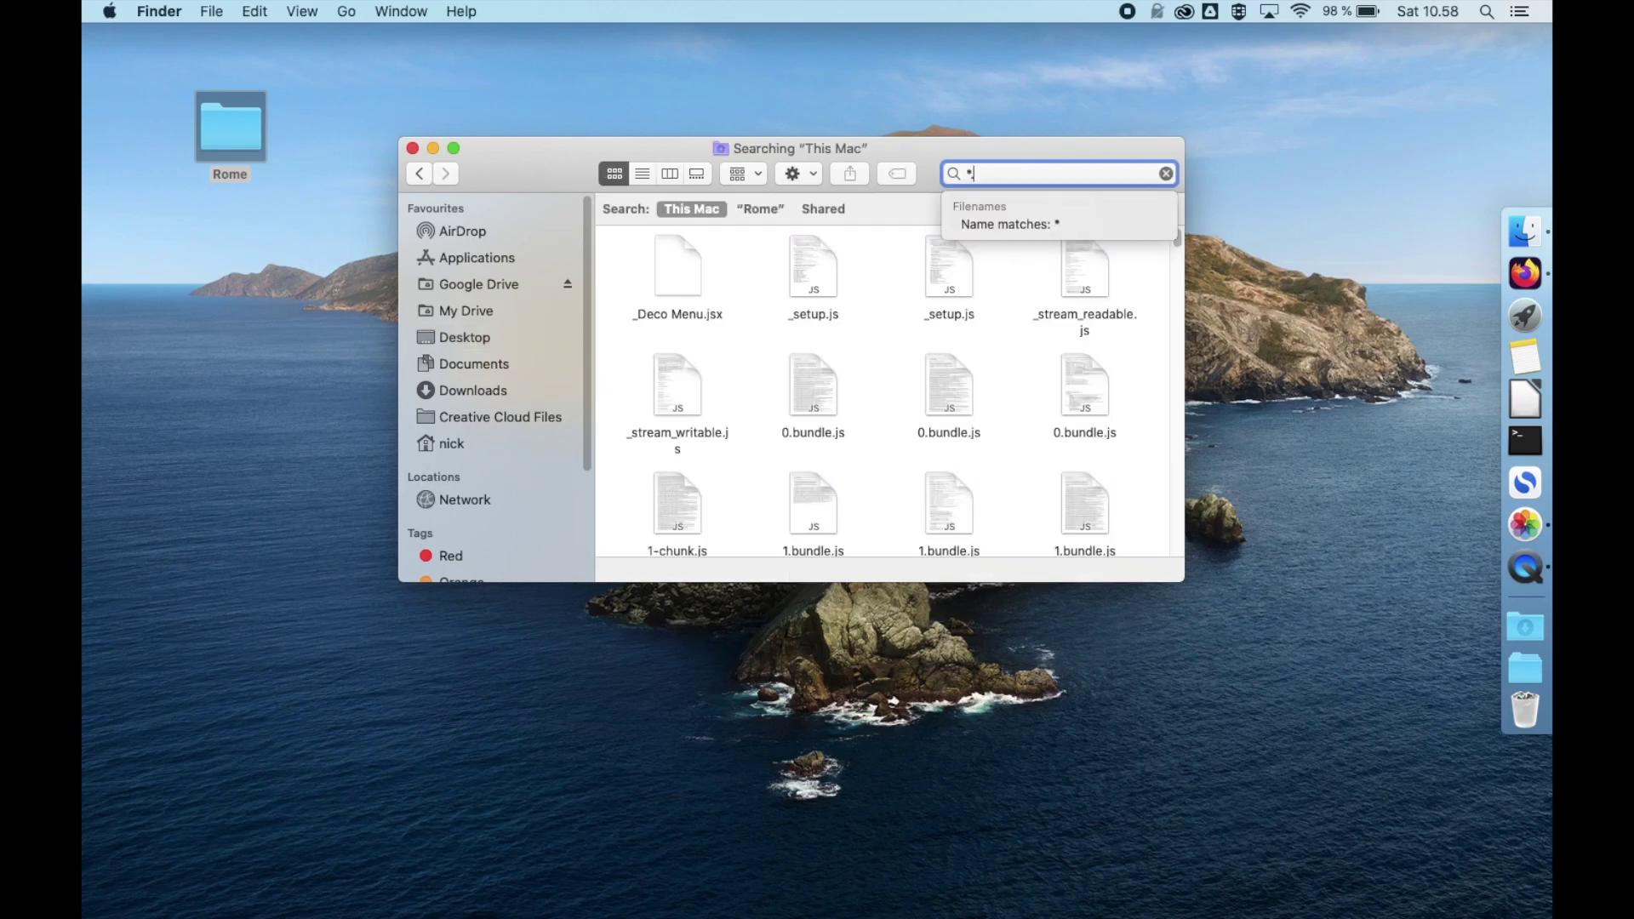
text(.jpg)
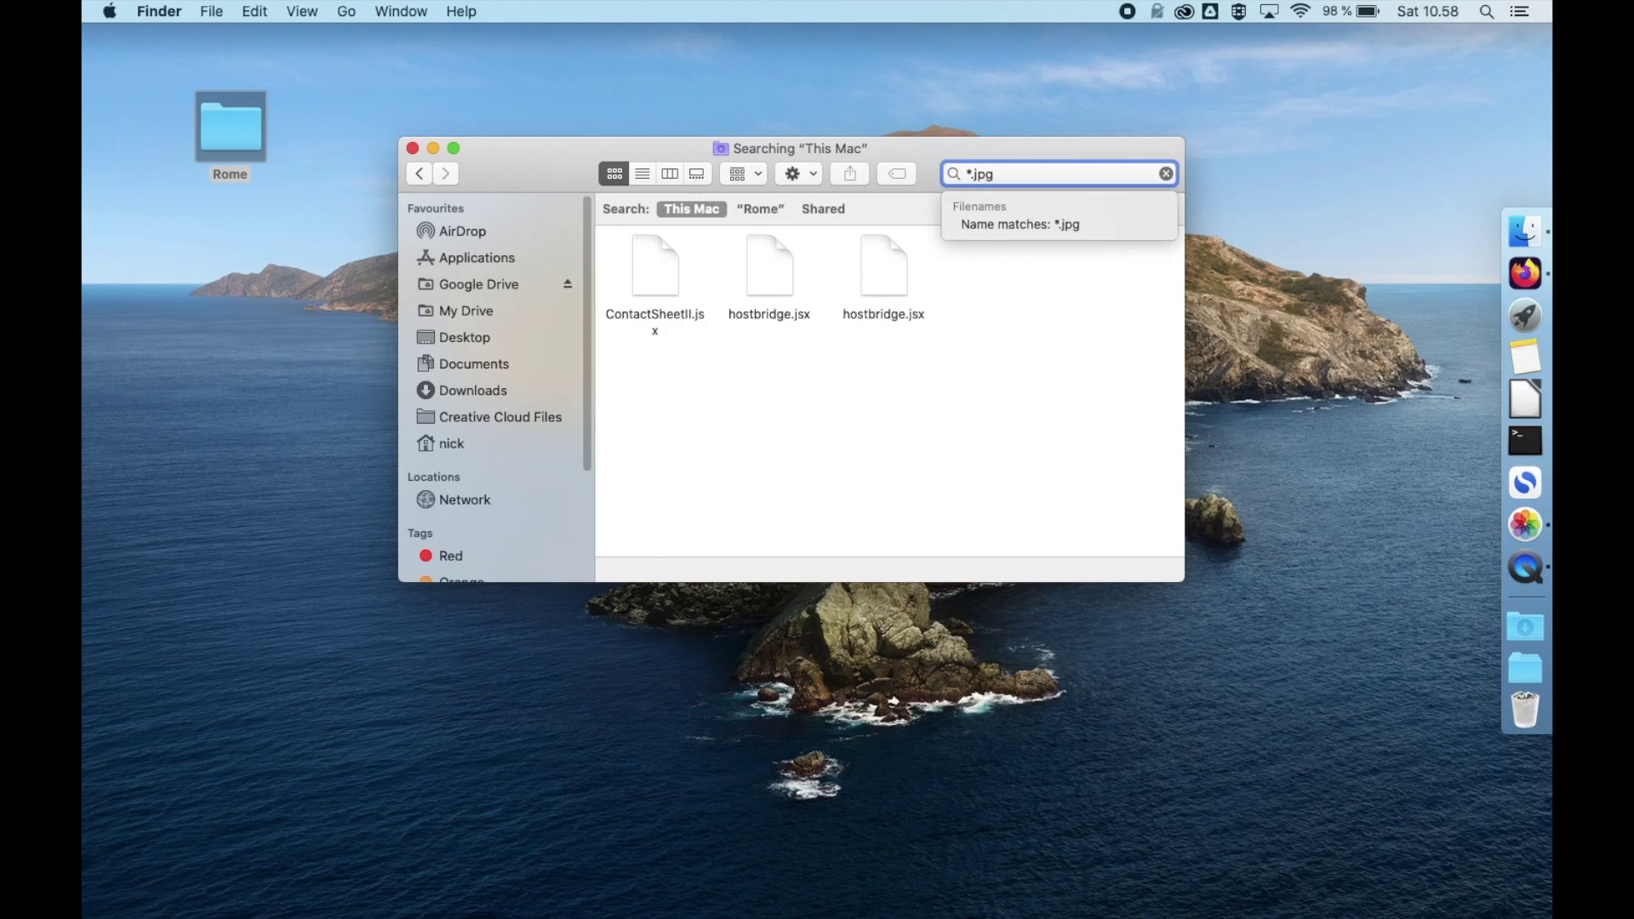
click(763, 209)
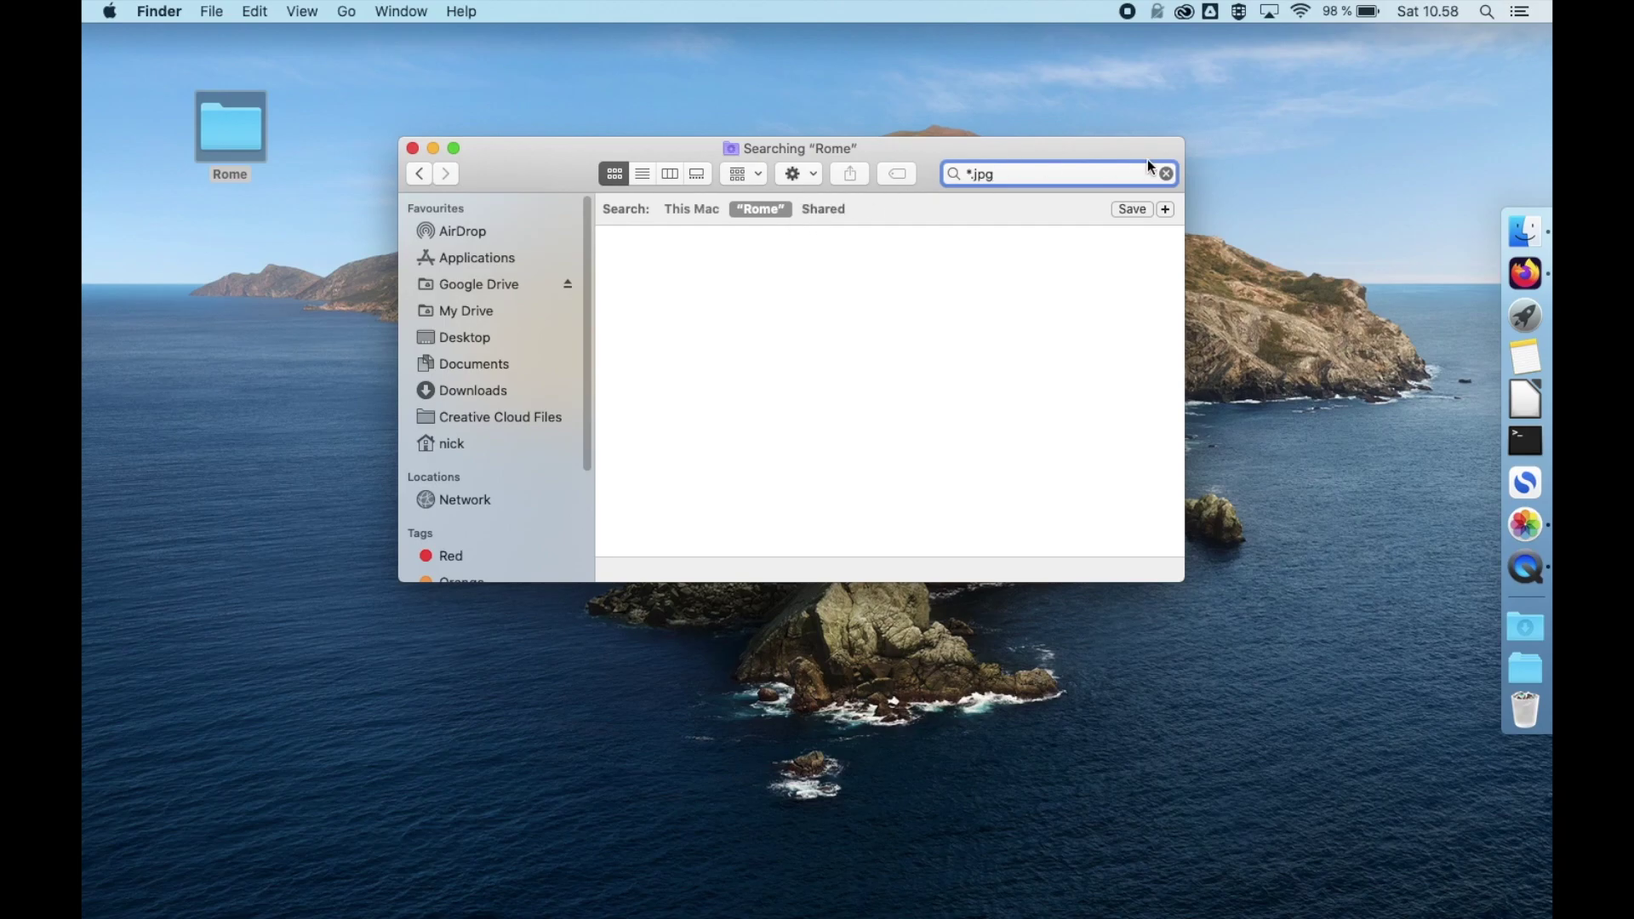
click(1166, 174)
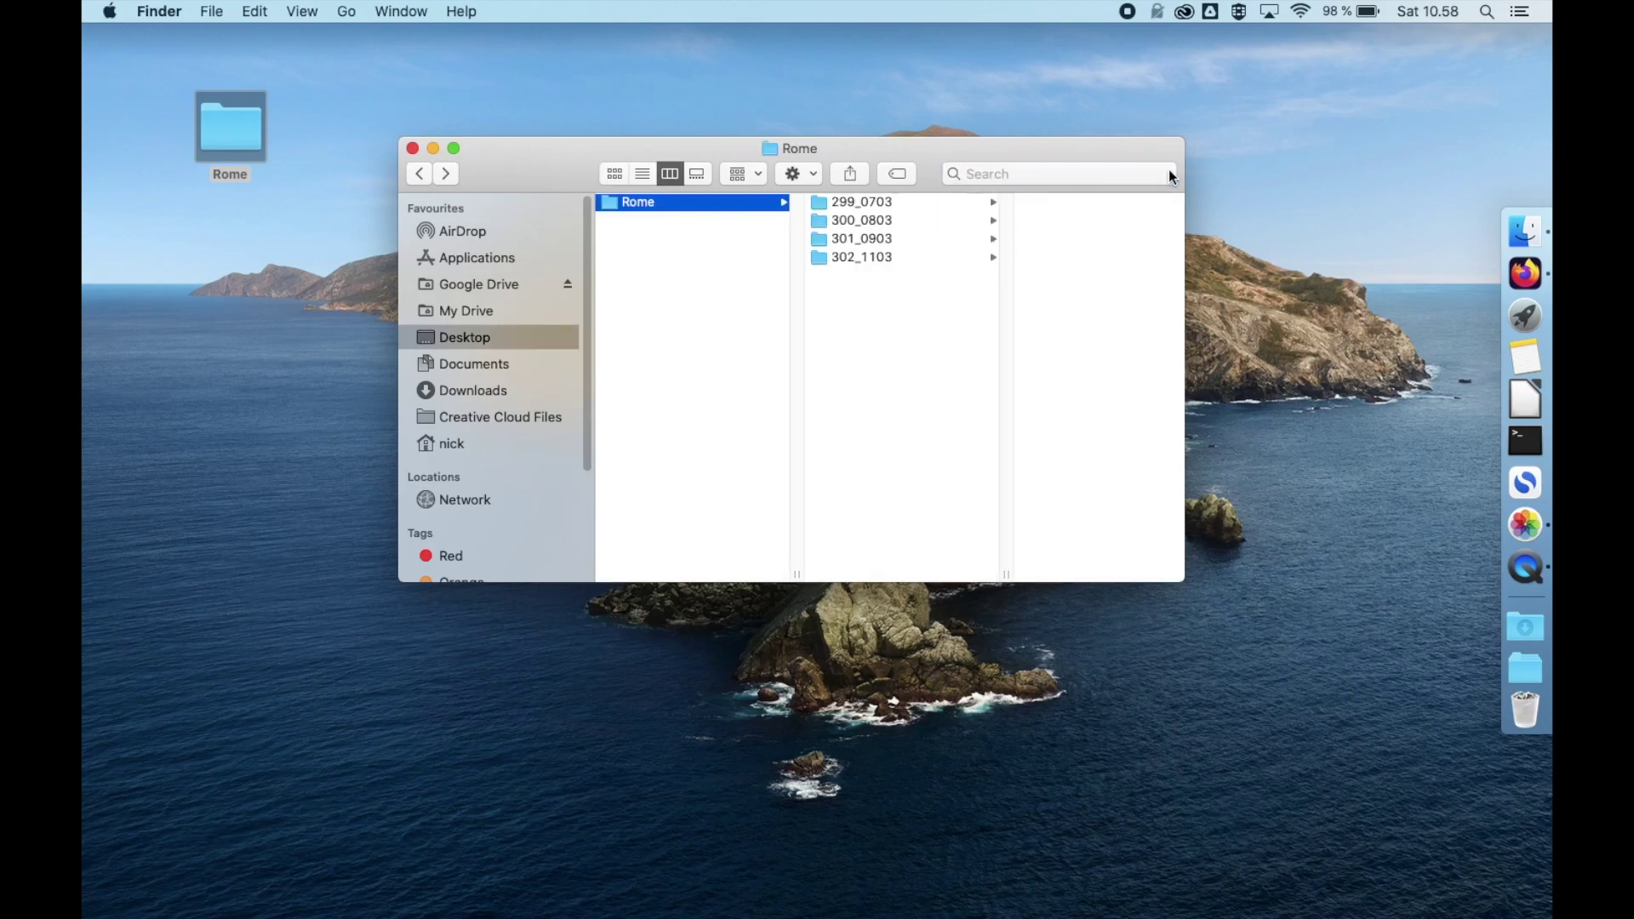
click(877, 201)
Step: Inspect R0005505.JPG in folder 299_0703, noting its kind 'JPEG image'
drag(948, 143, 814, 148)
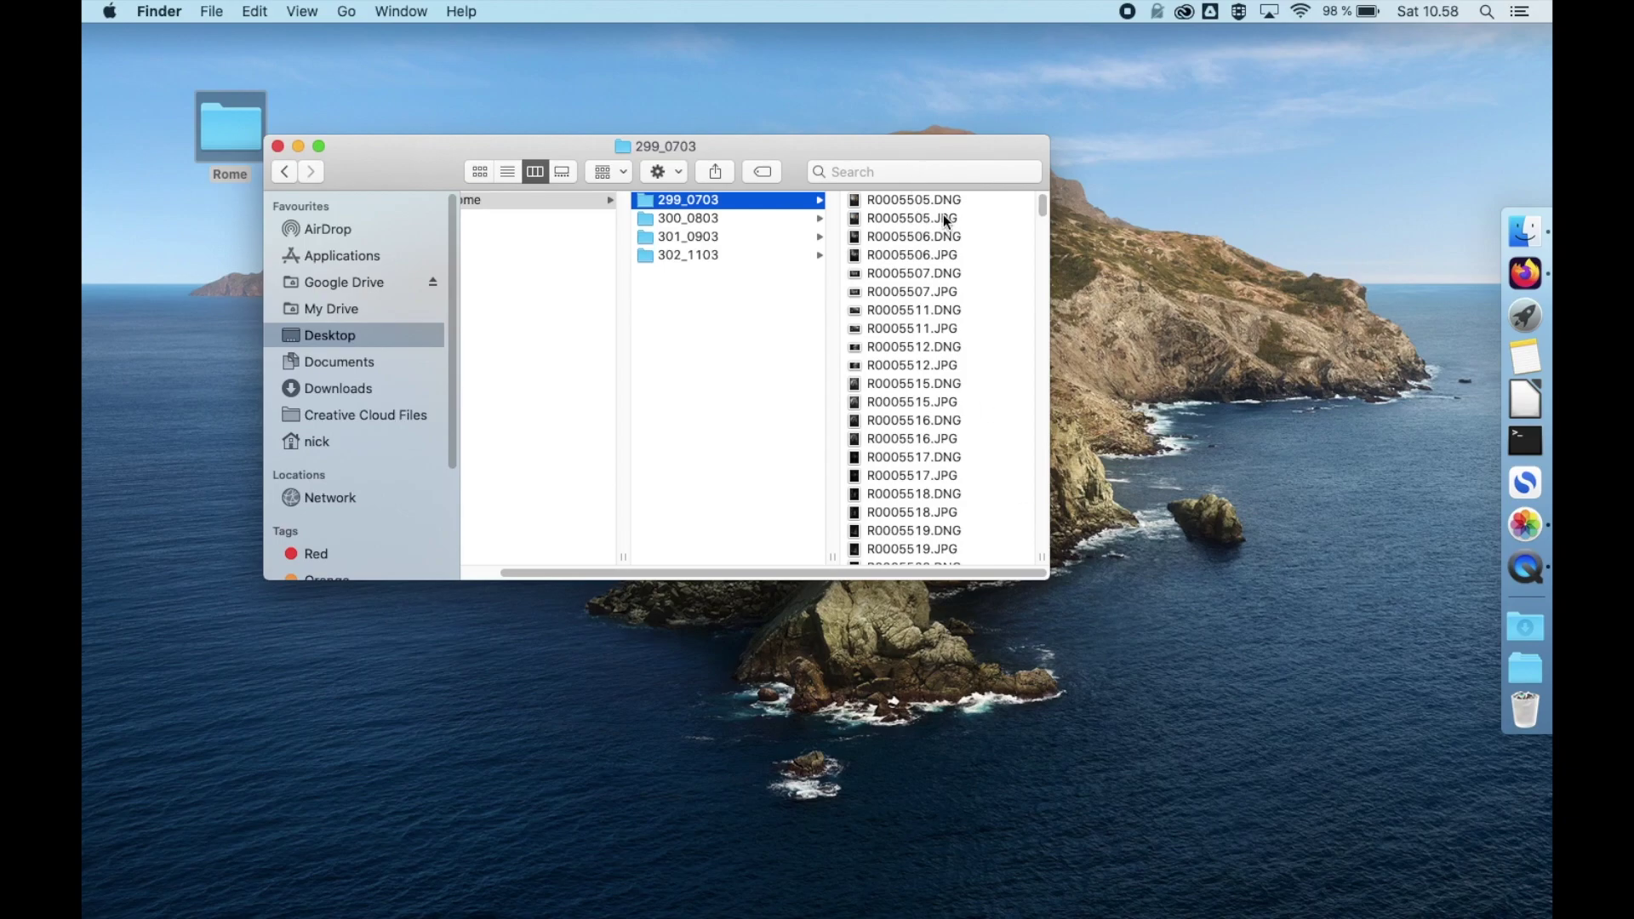
click(907, 217)
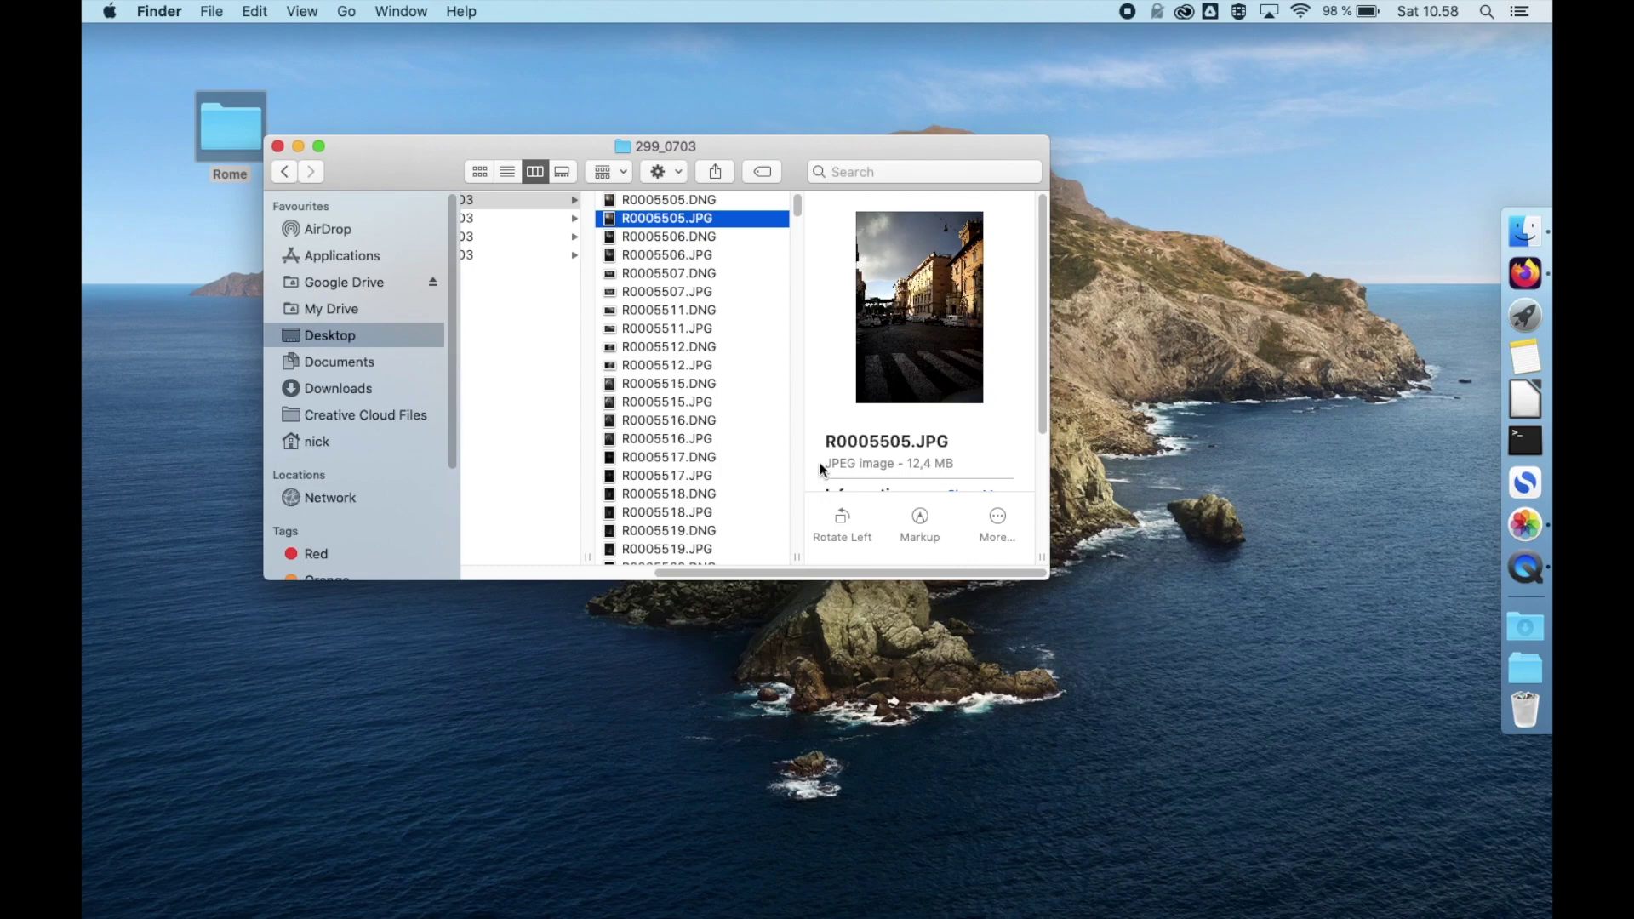
drag(825, 463, 897, 460)
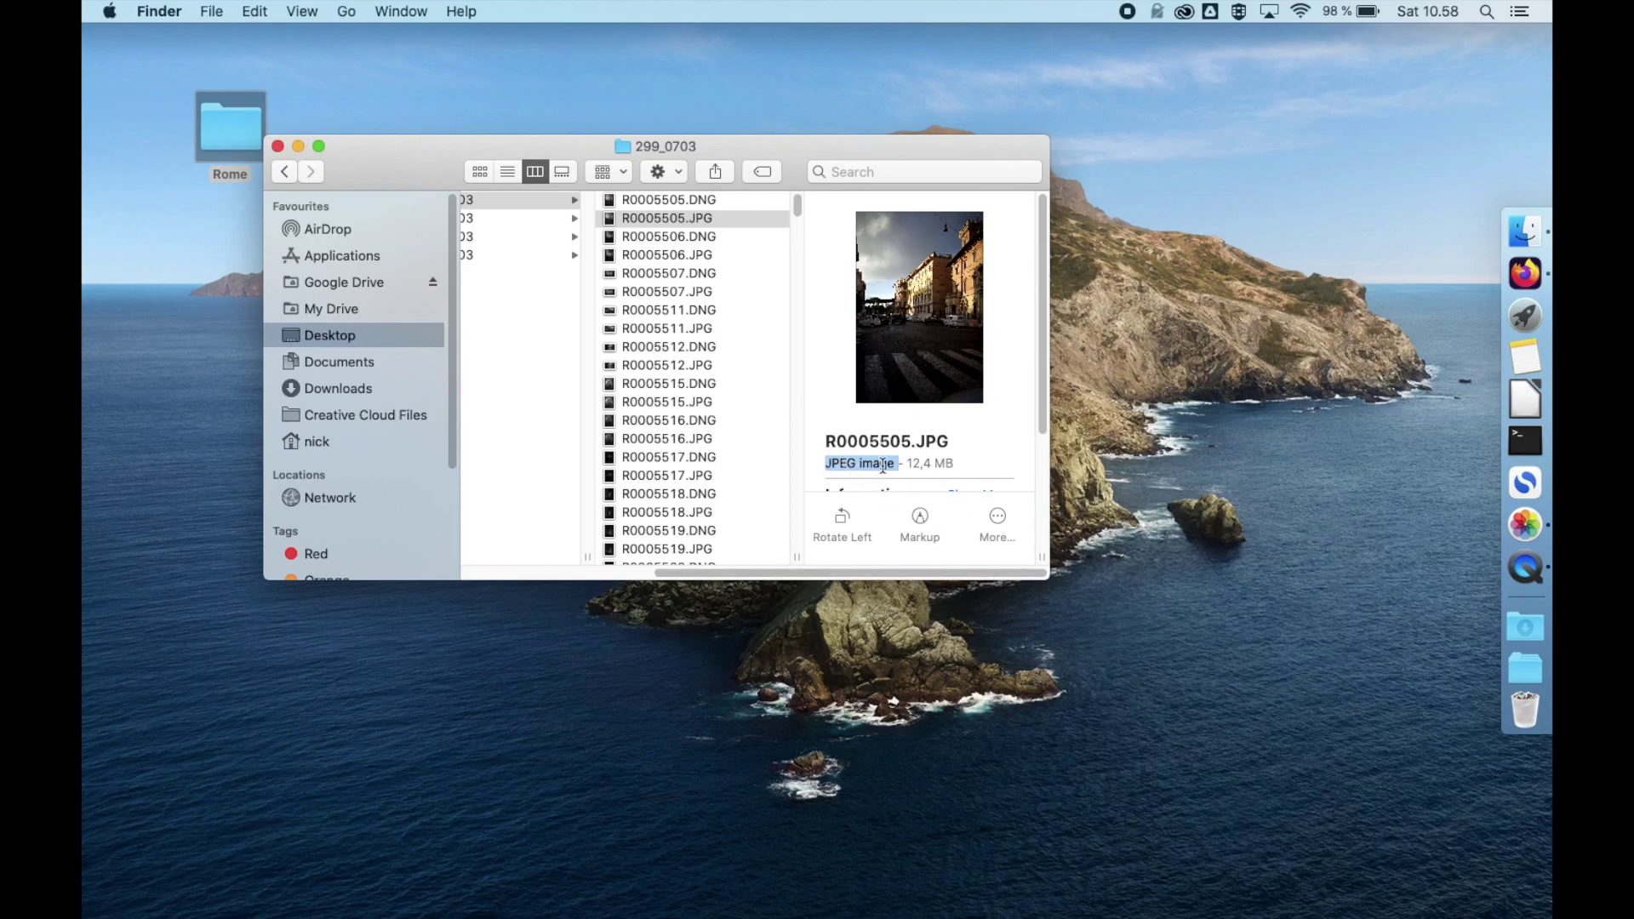
drag(883, 465, 897, 462)
drag(841, 572, 619, 595)
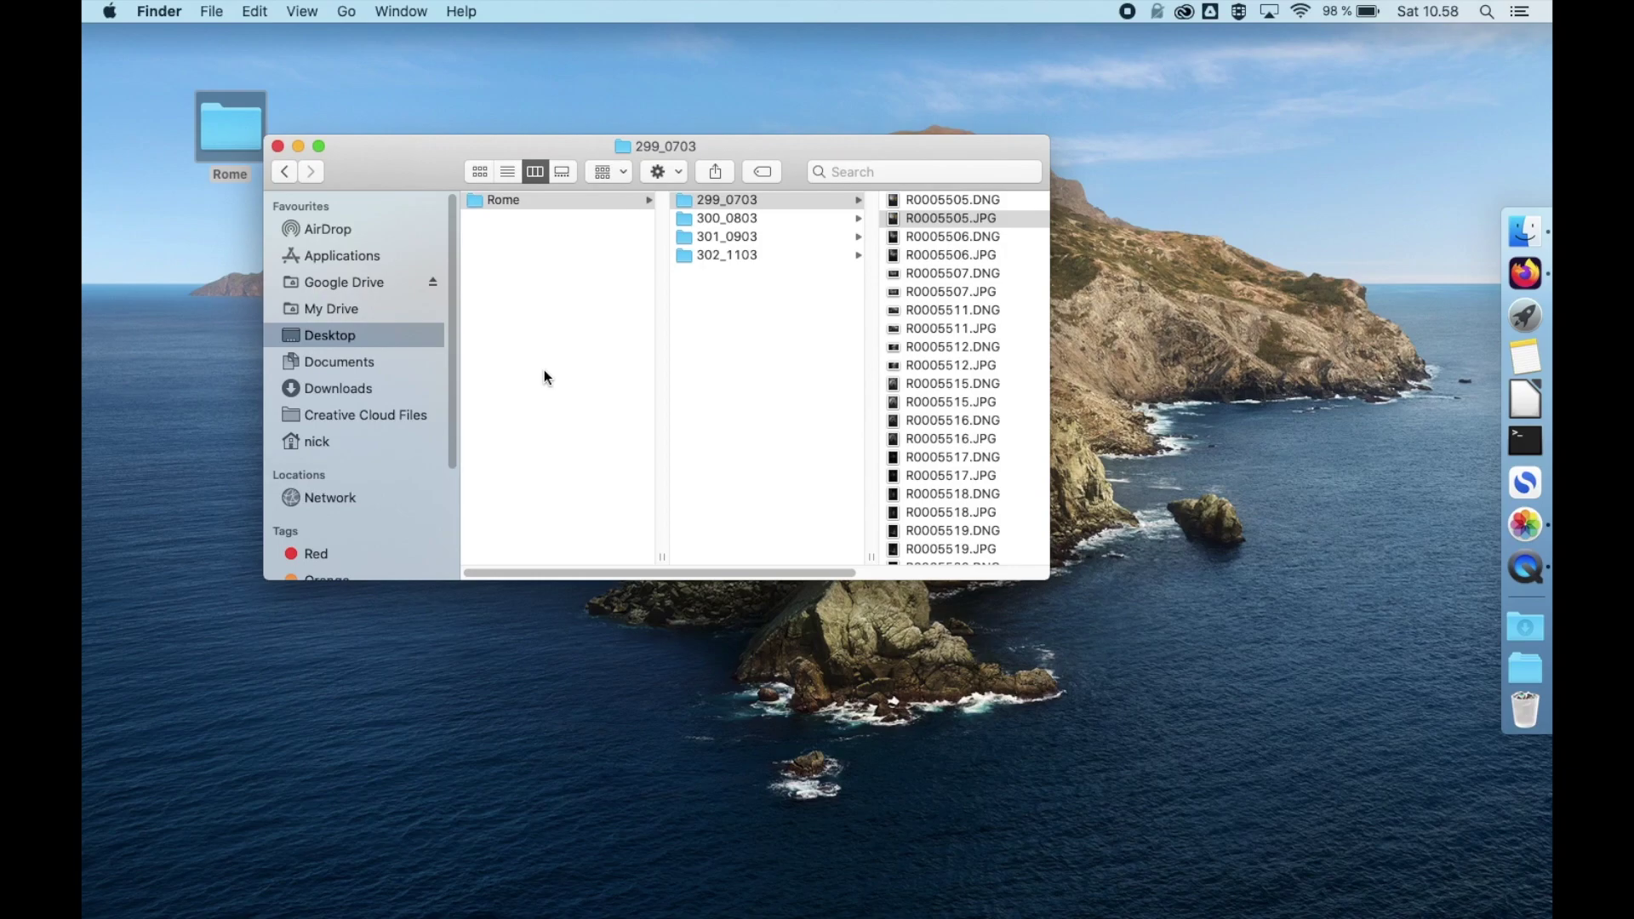
drag(537, 150, 666, 226)
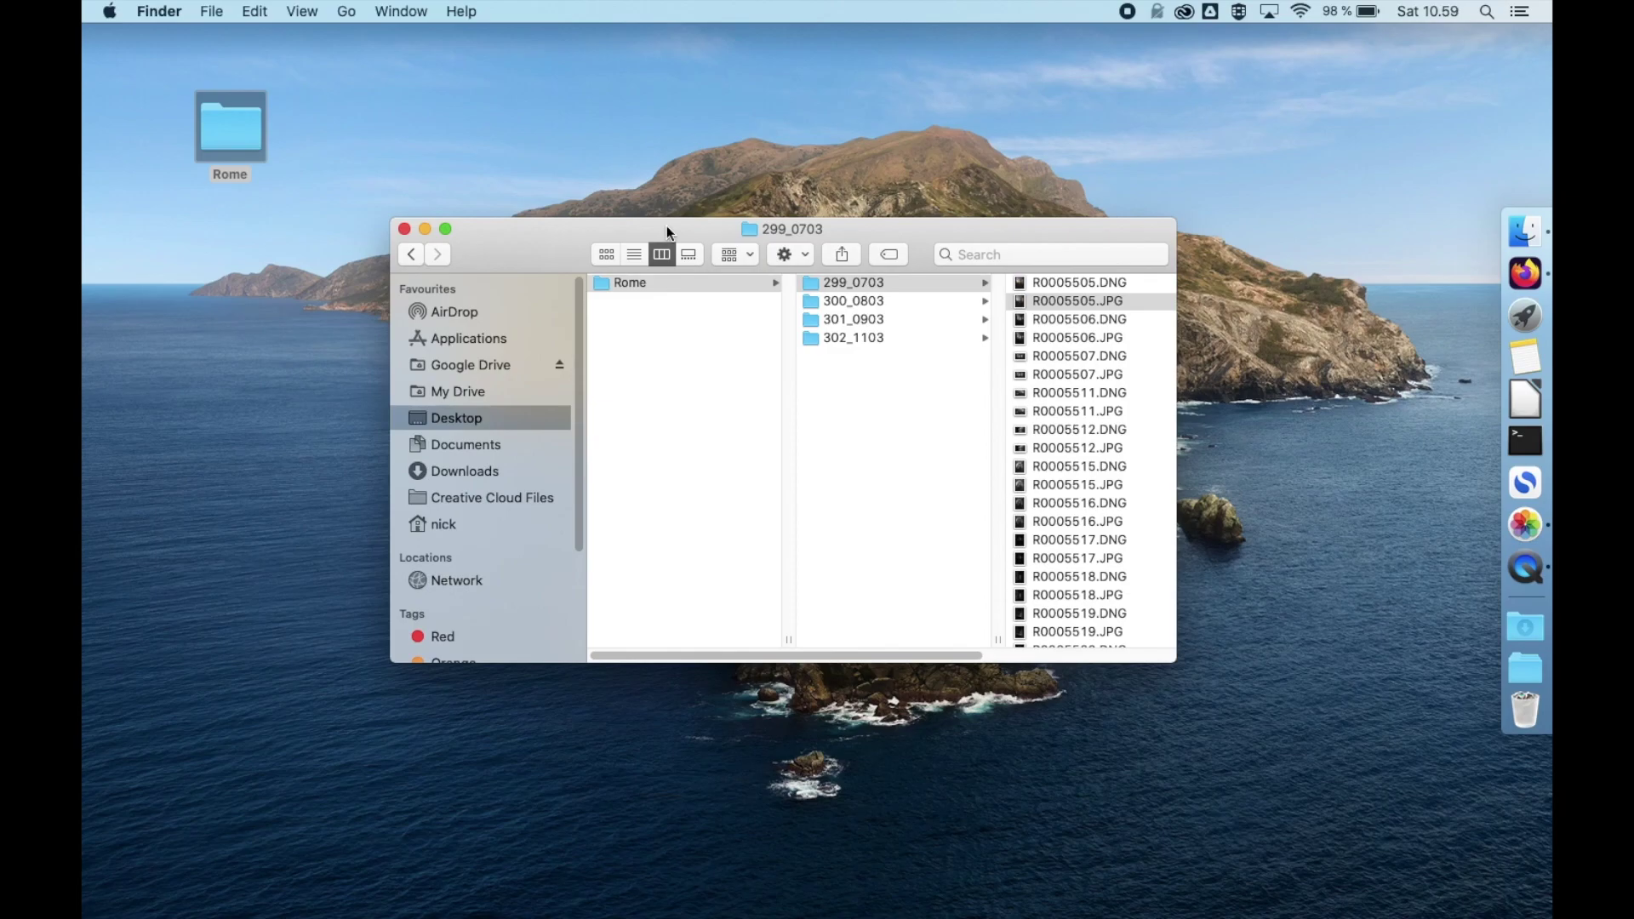
Step: Search for 'JPEG image' scoped to the Rome folder and review the JPG results
click(639, 288)
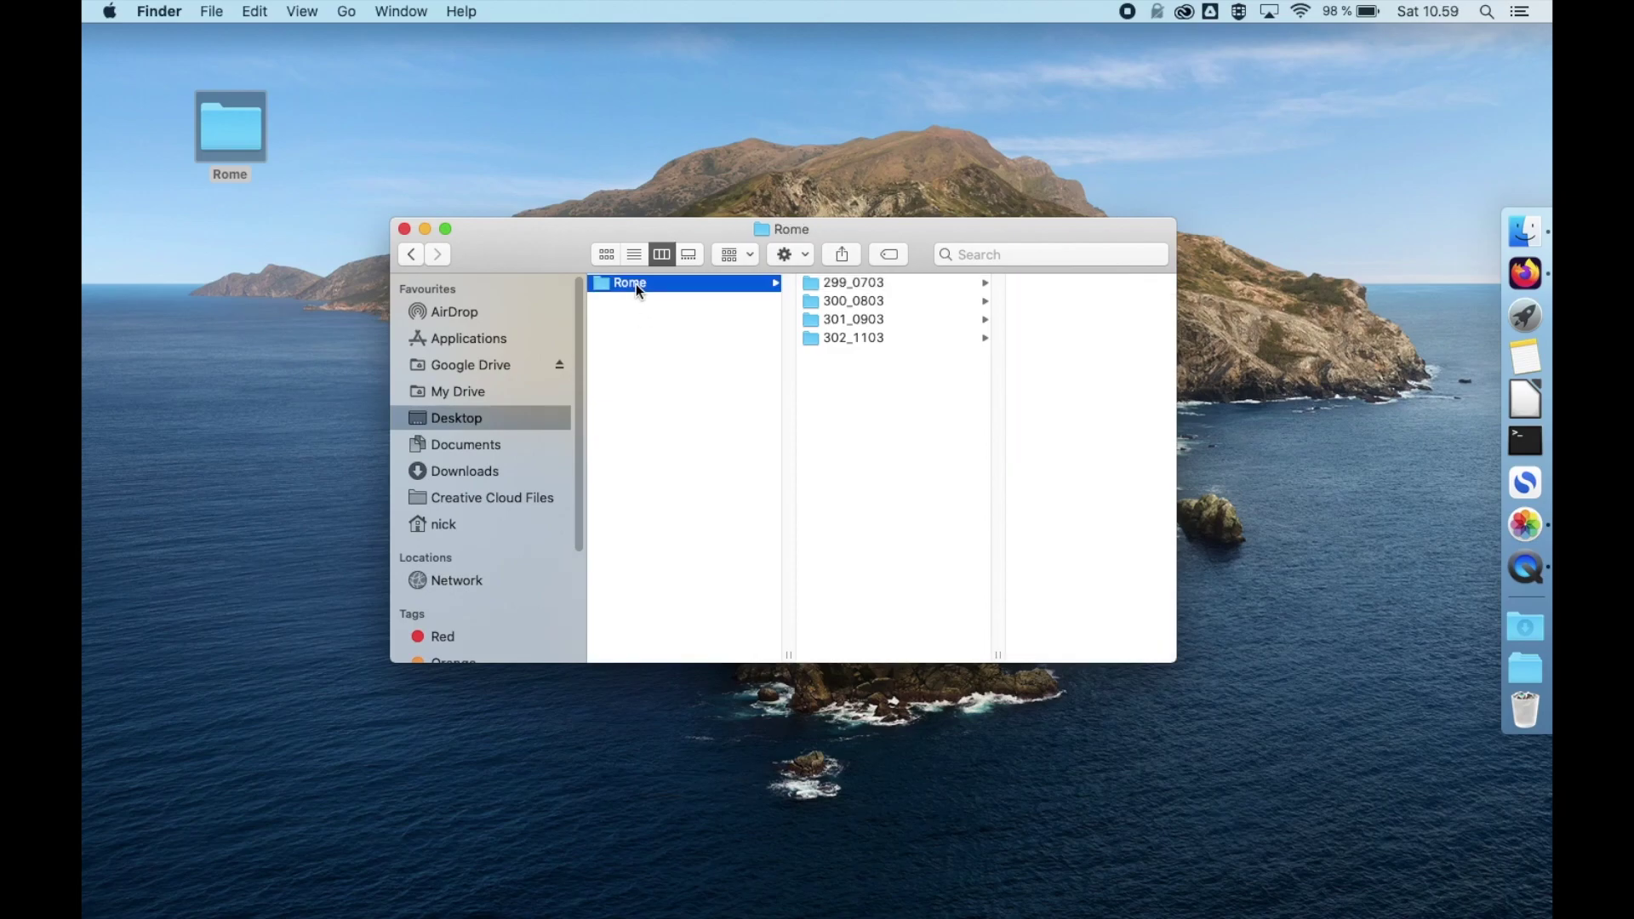
click(1045, 255)
text(JPEG)
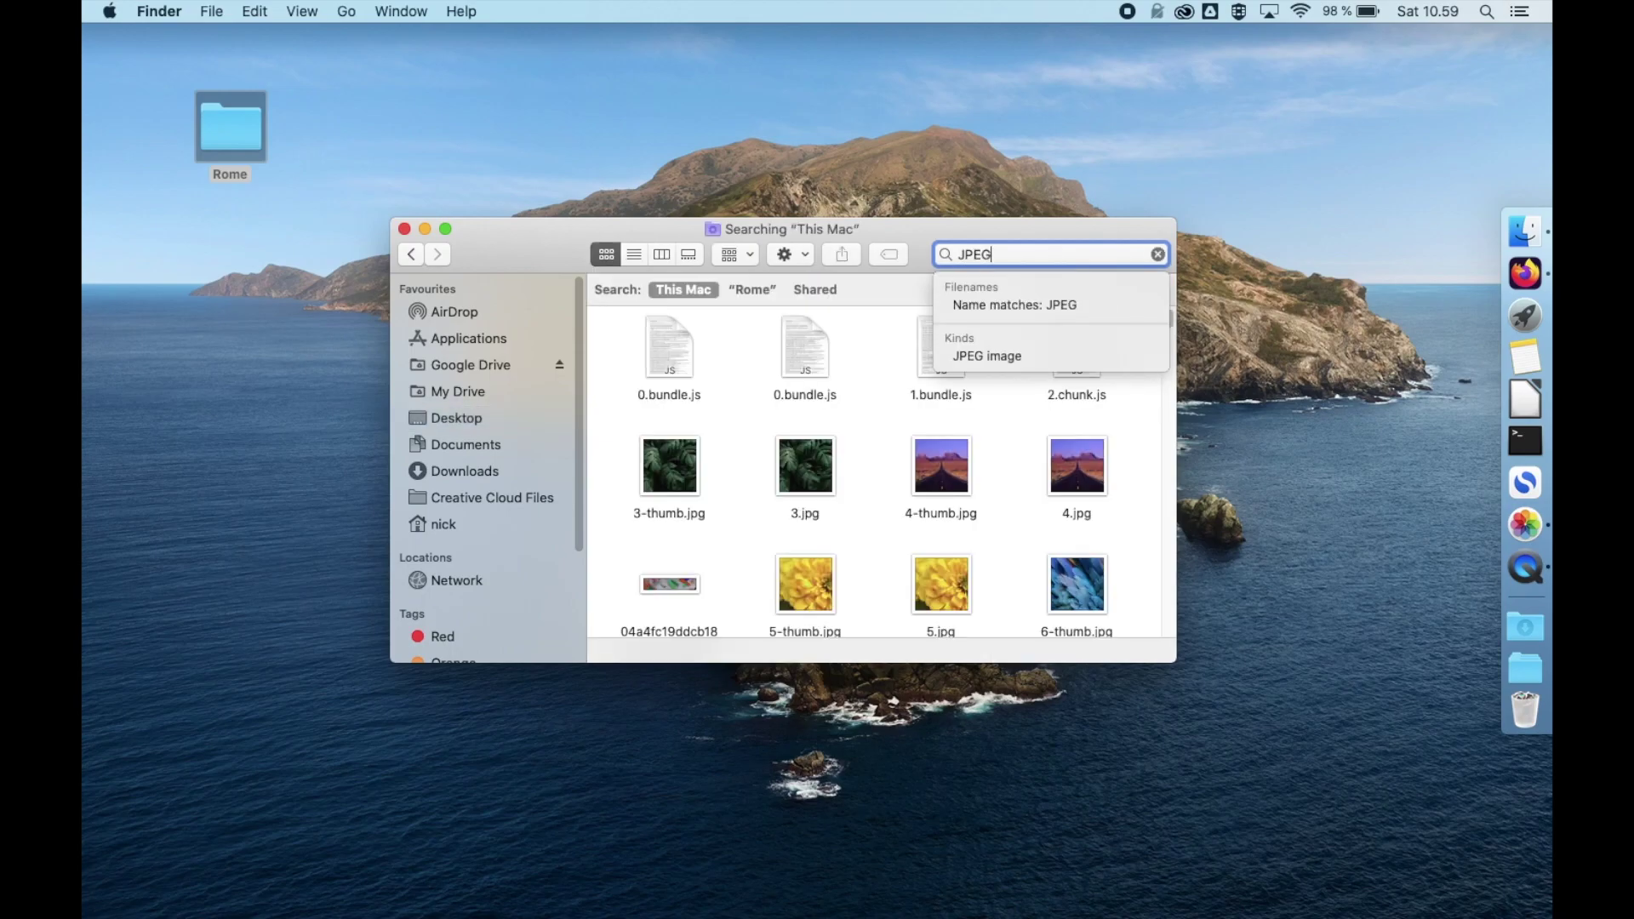
text( image)
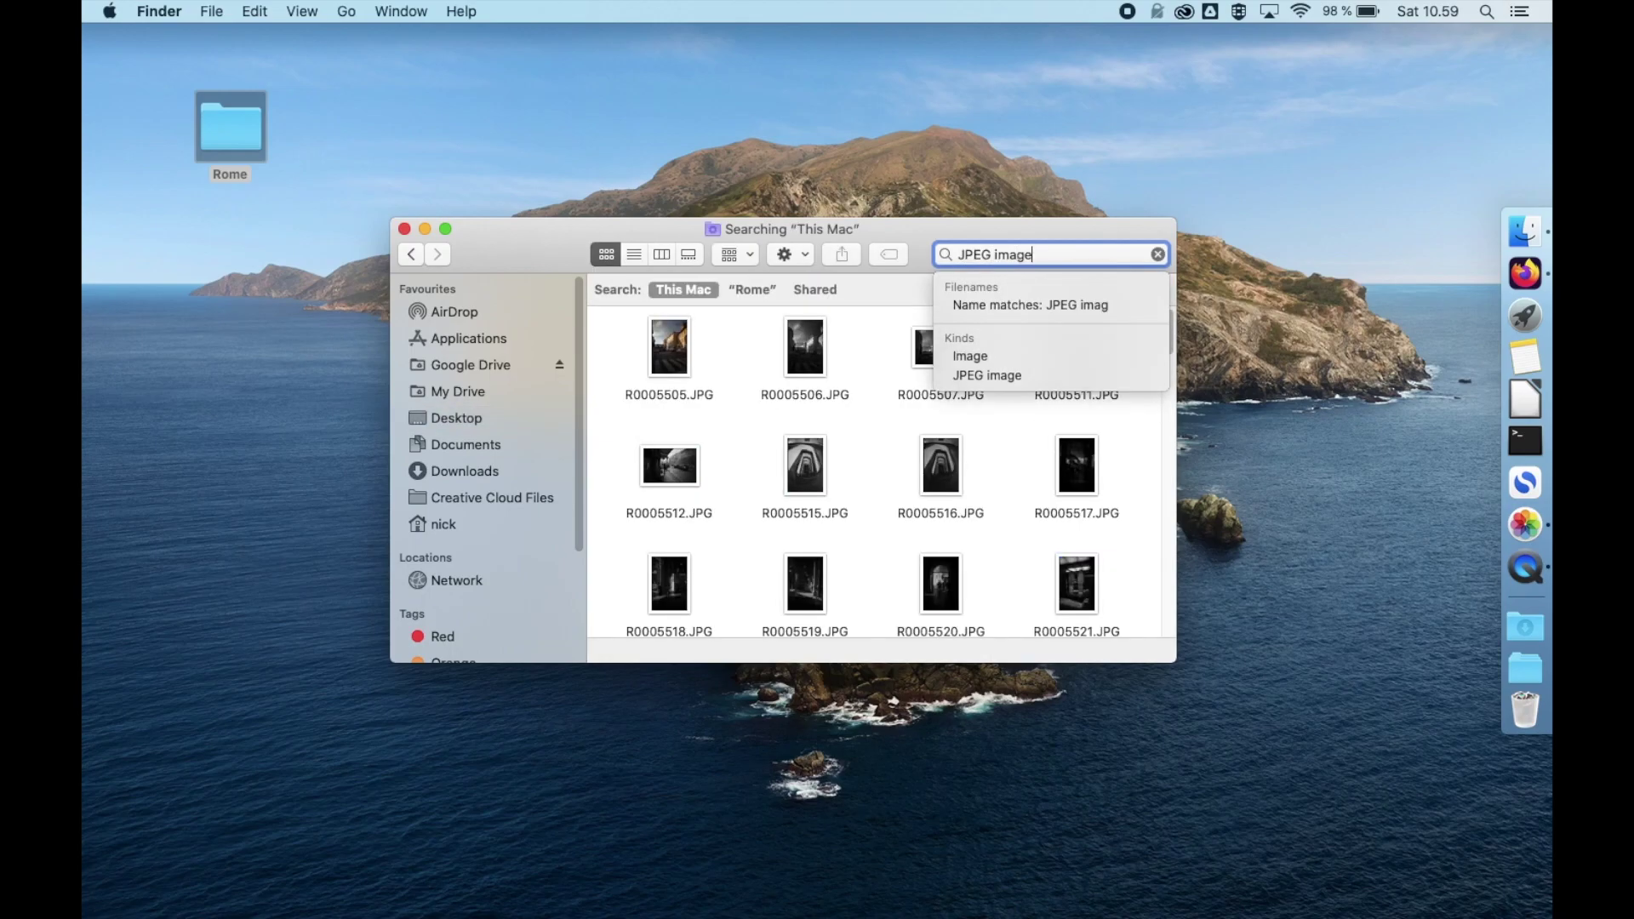
click(752, 290)
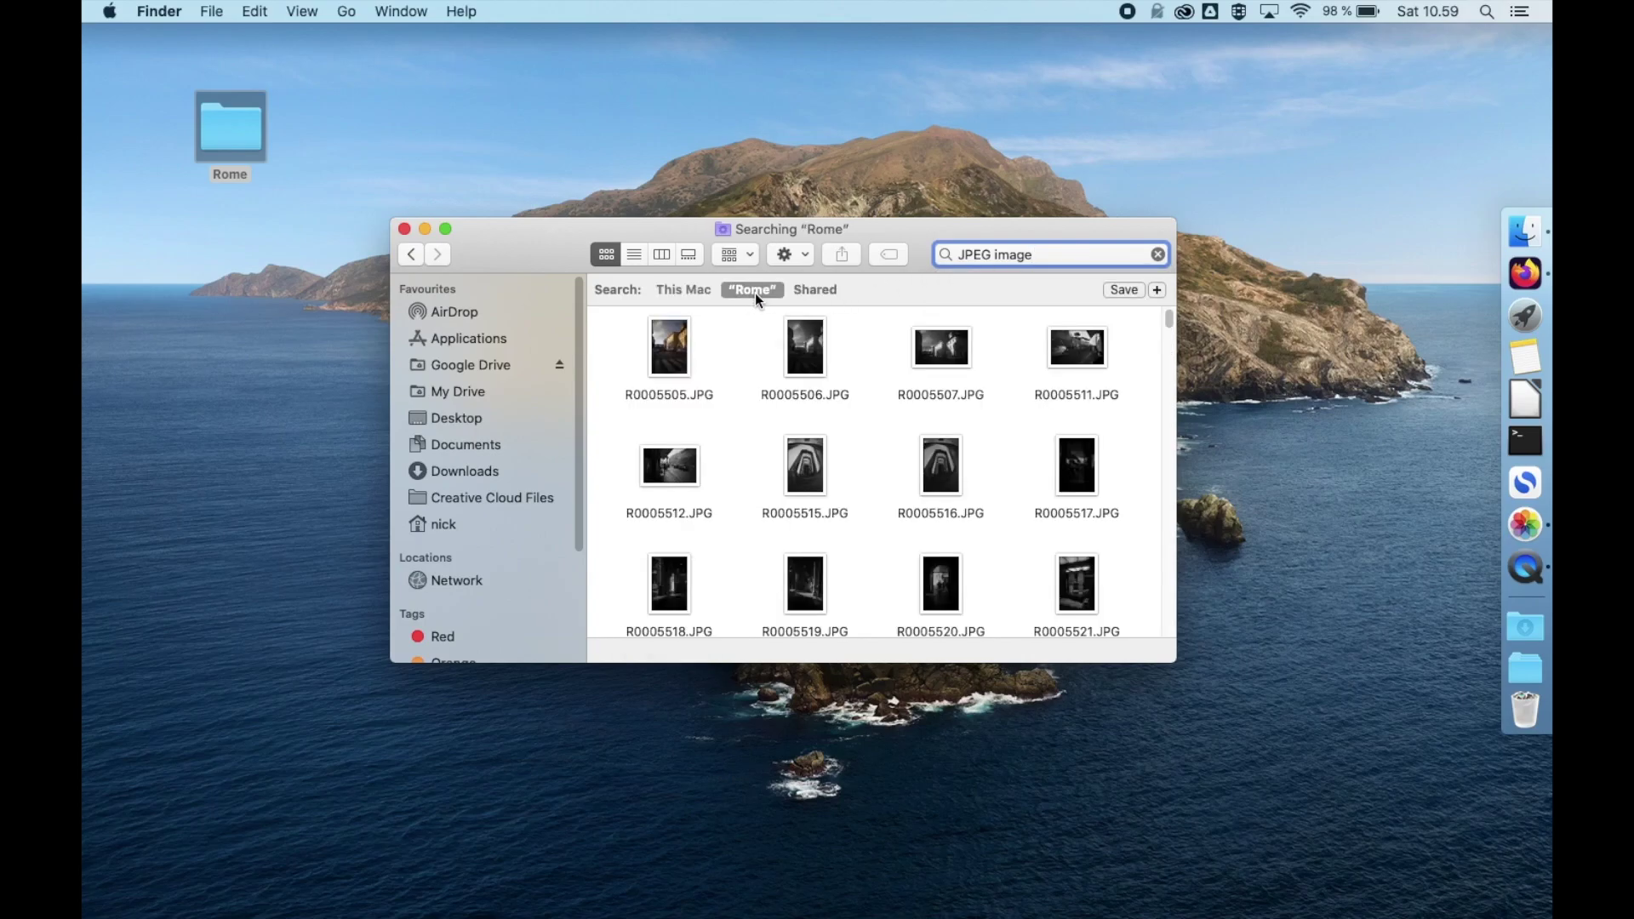
scroll(938, 486, down, 10)
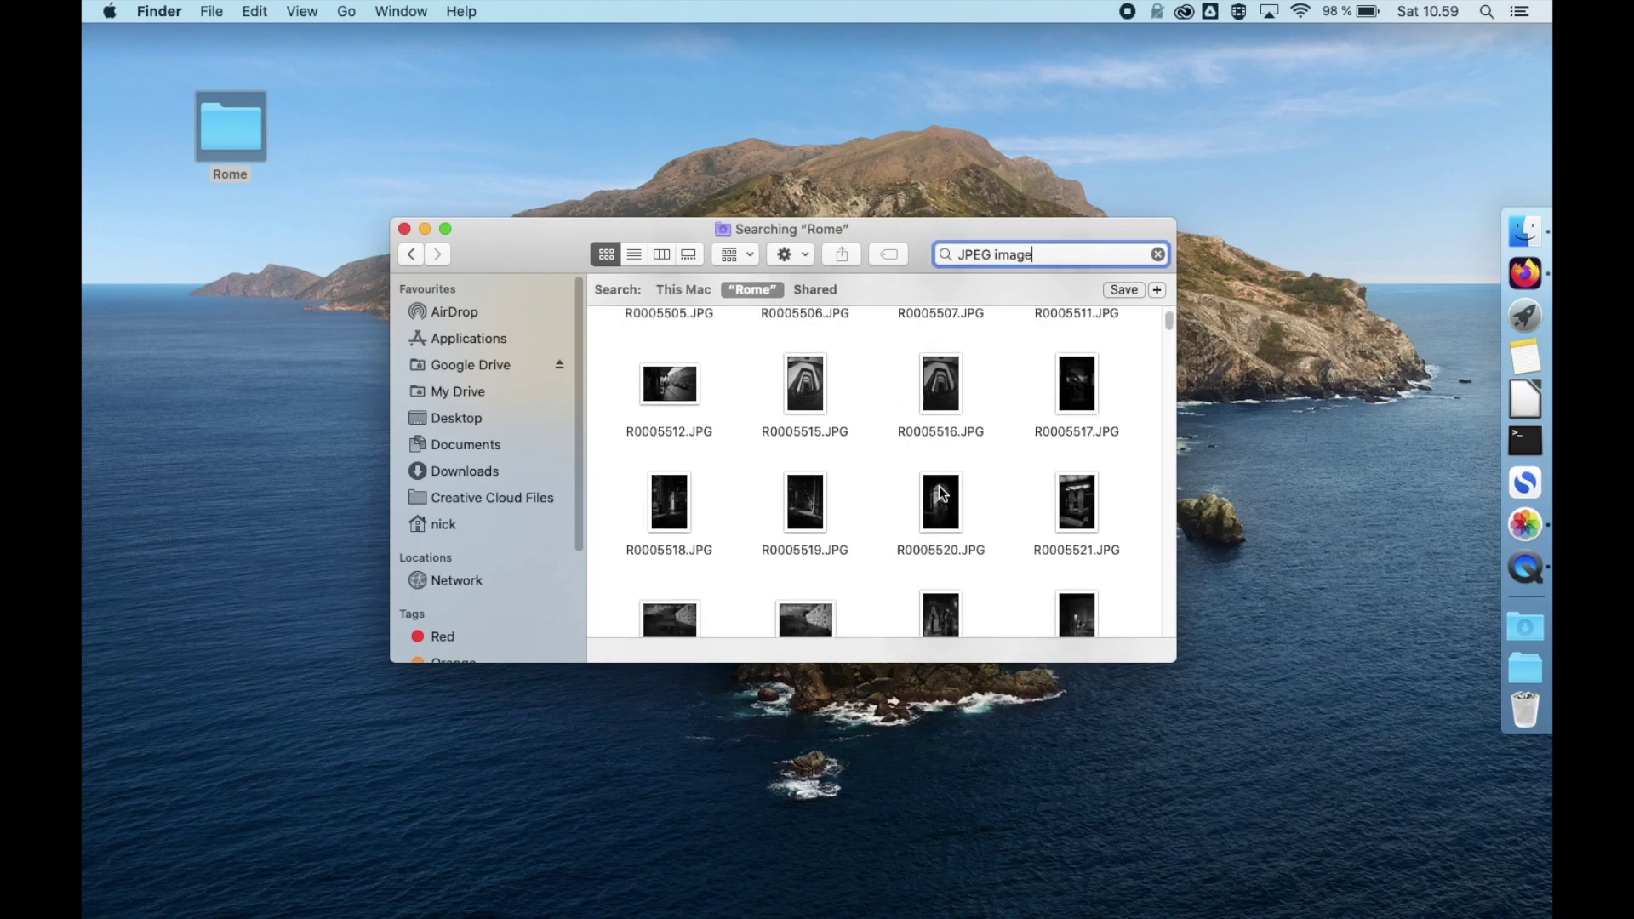
scroll(938, 487, down, 20)
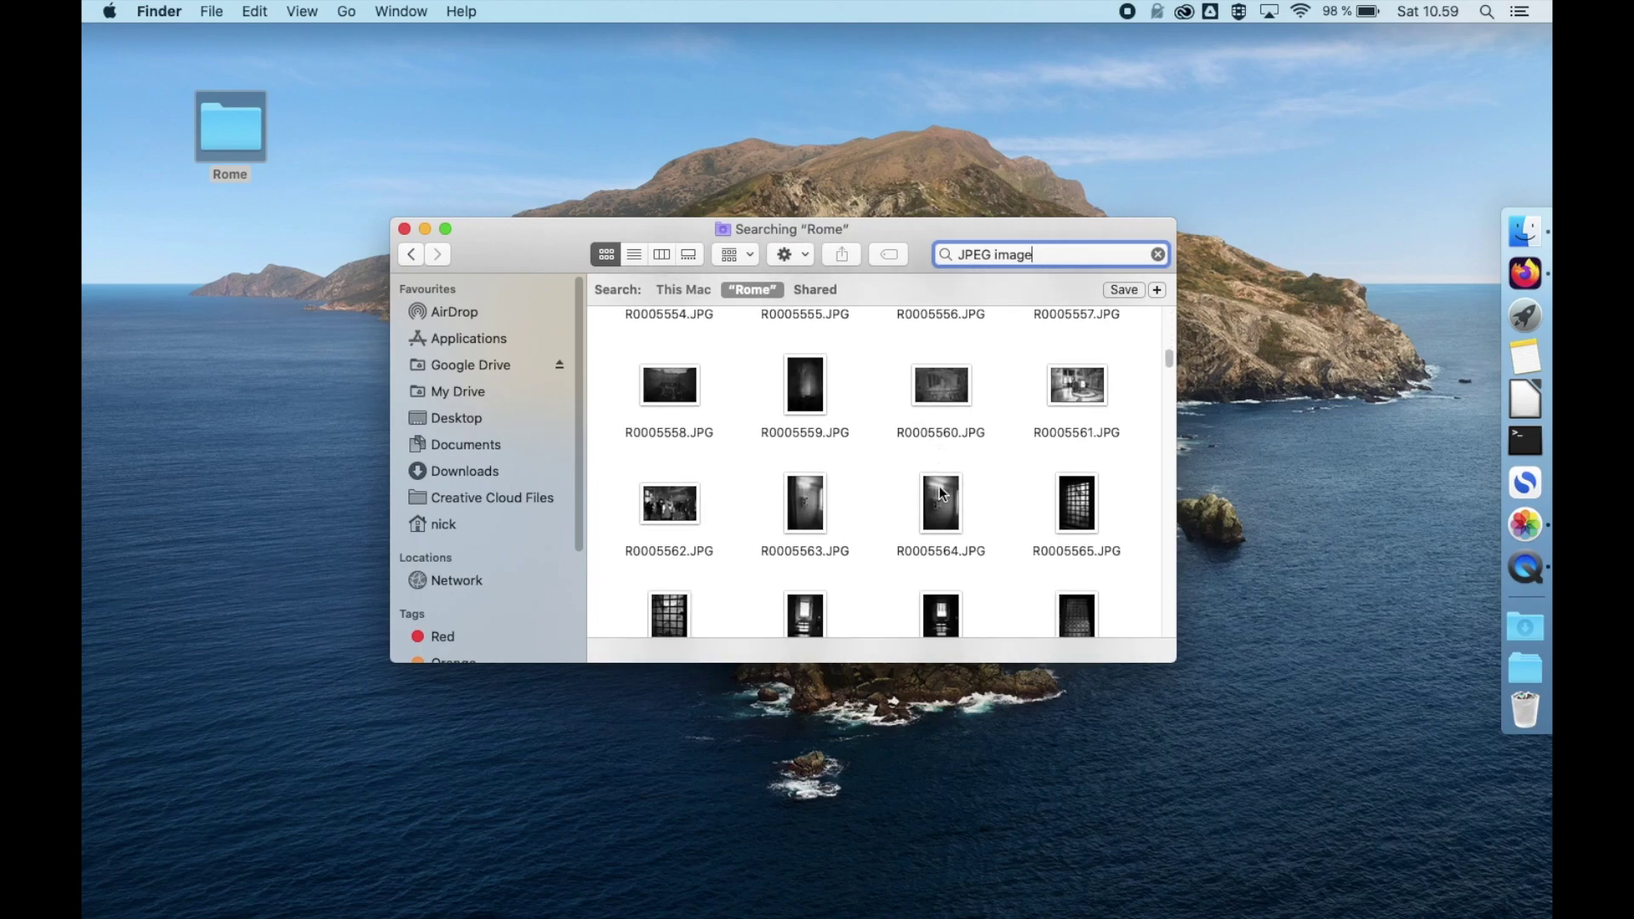
scroll(938, 487, down, 20)
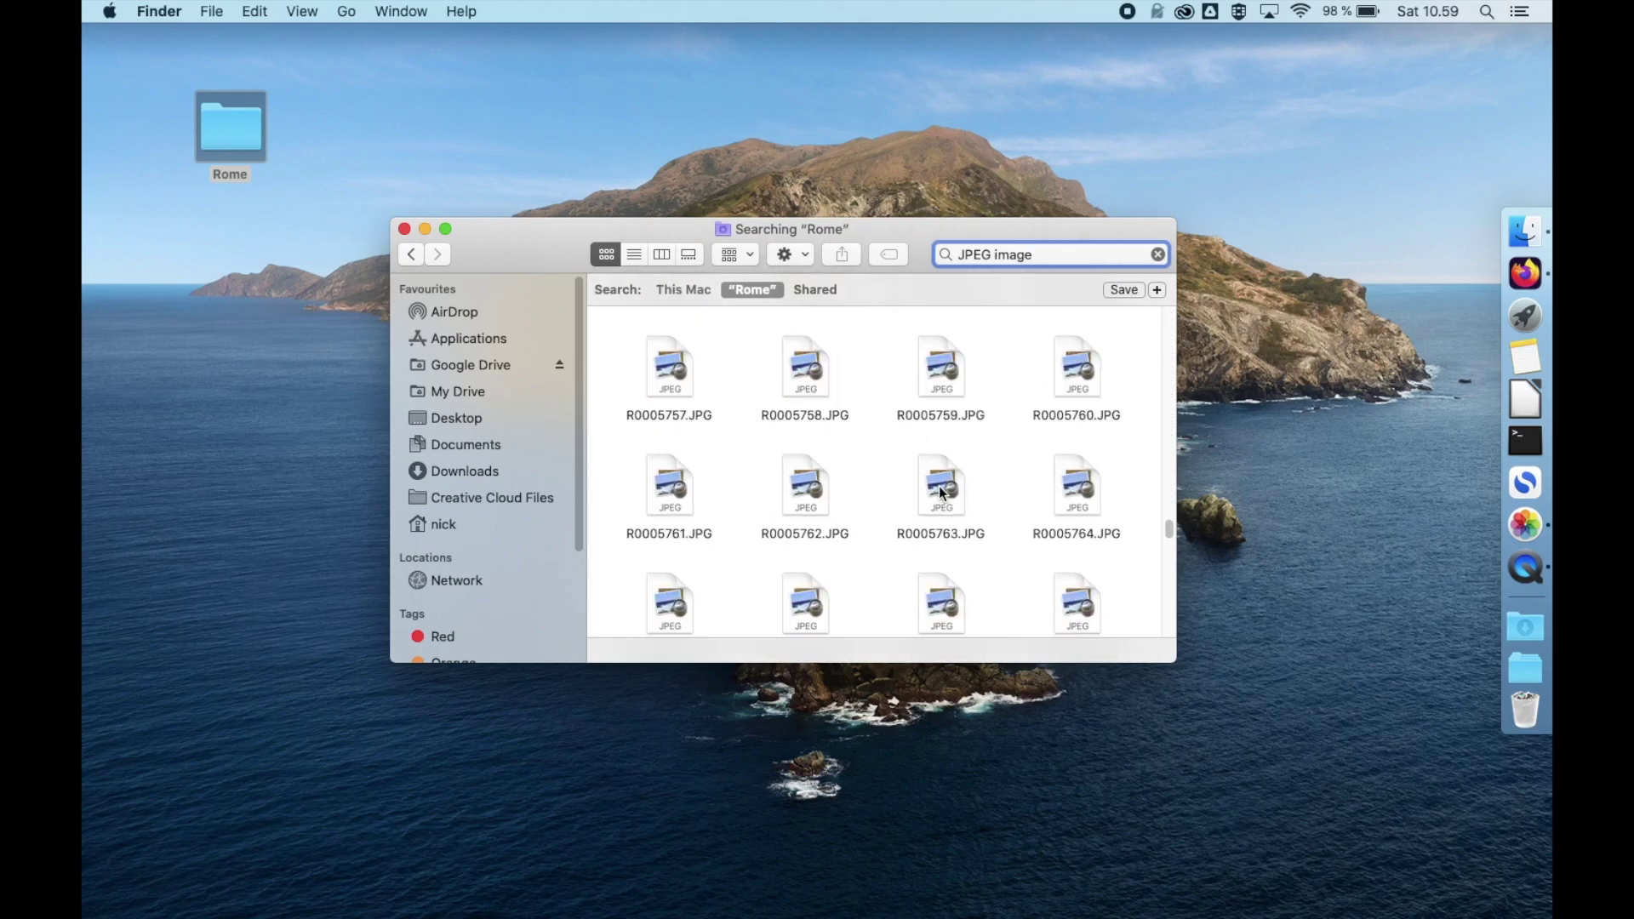
scroll(938, 487, up, 5)
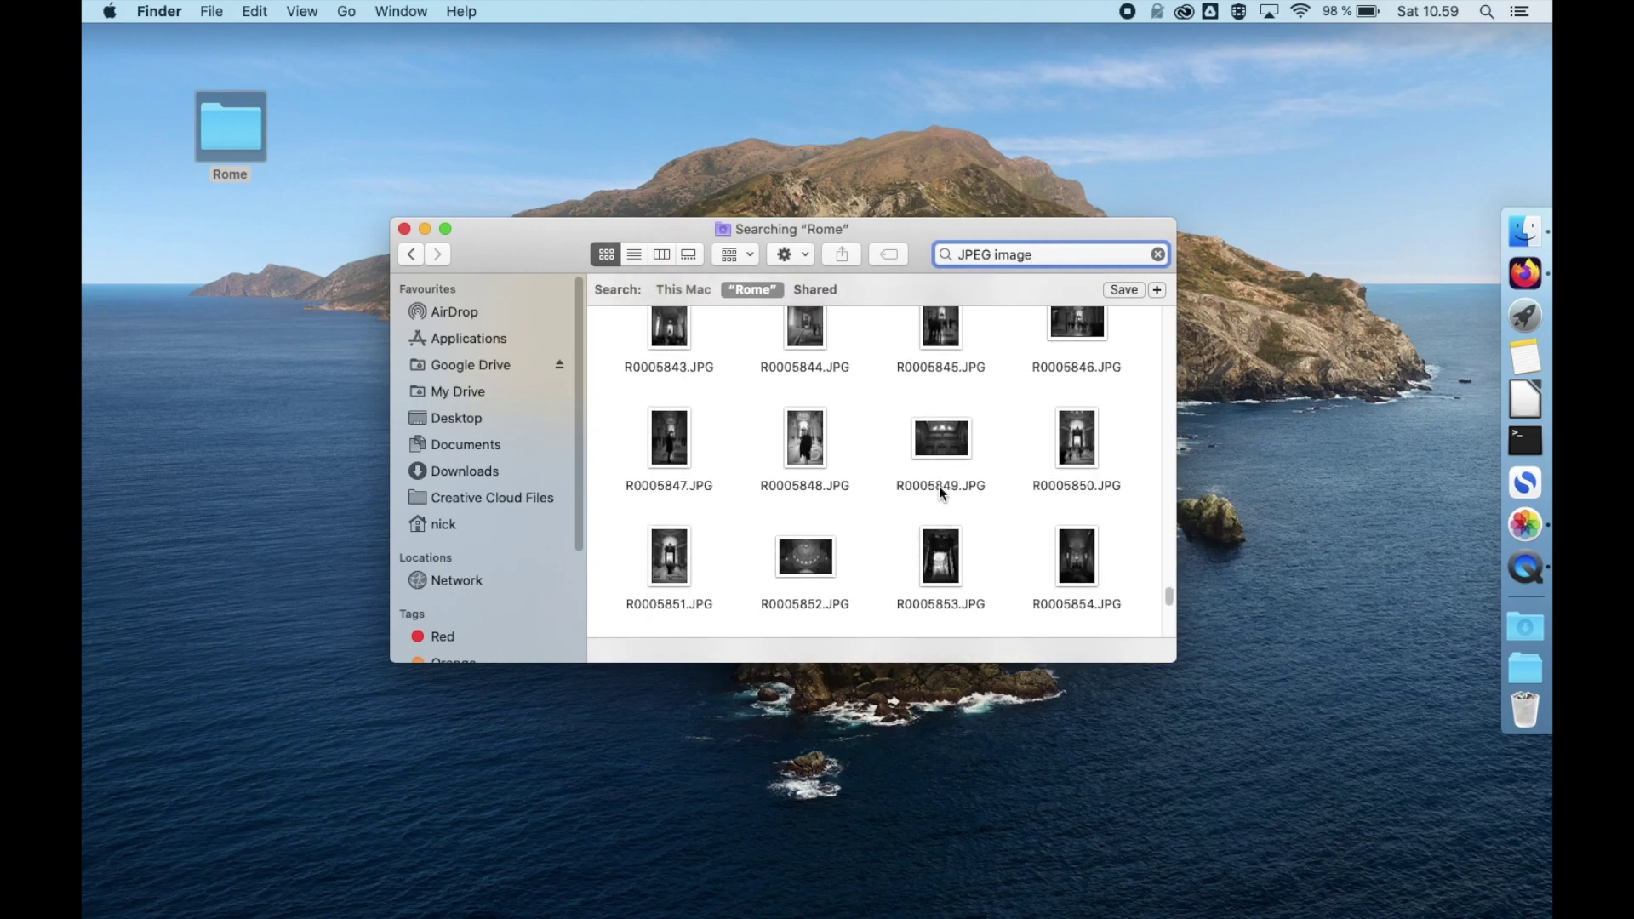
scroll(941, 494, up, 20)
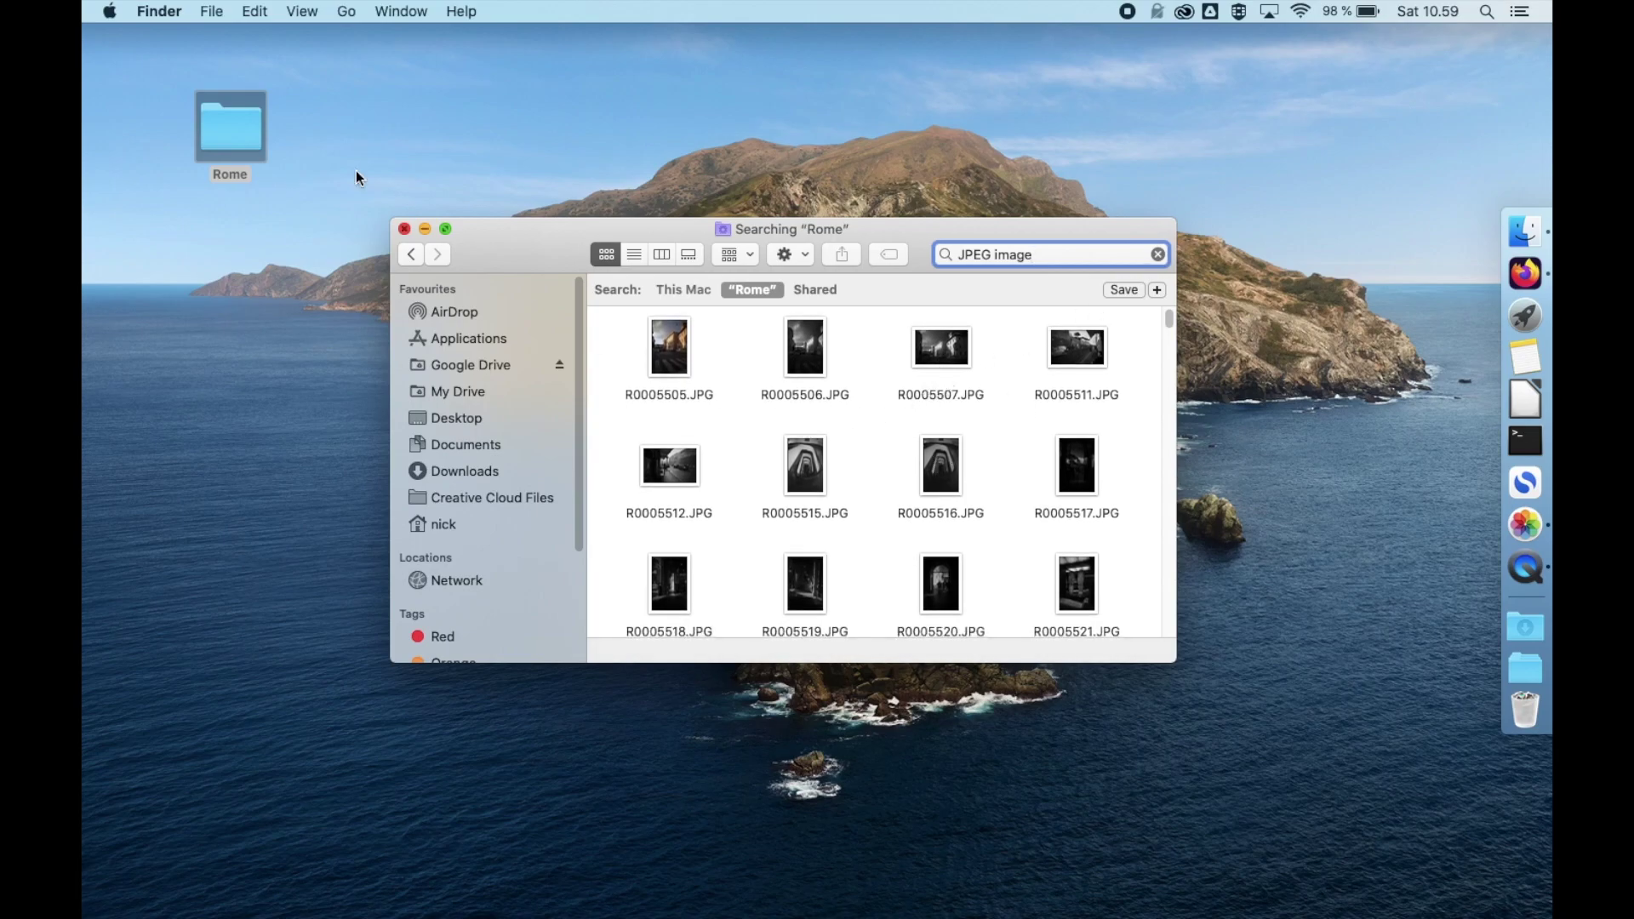
Step: Select all 363 JPG search results and move them to the Bin
click(255, 11)
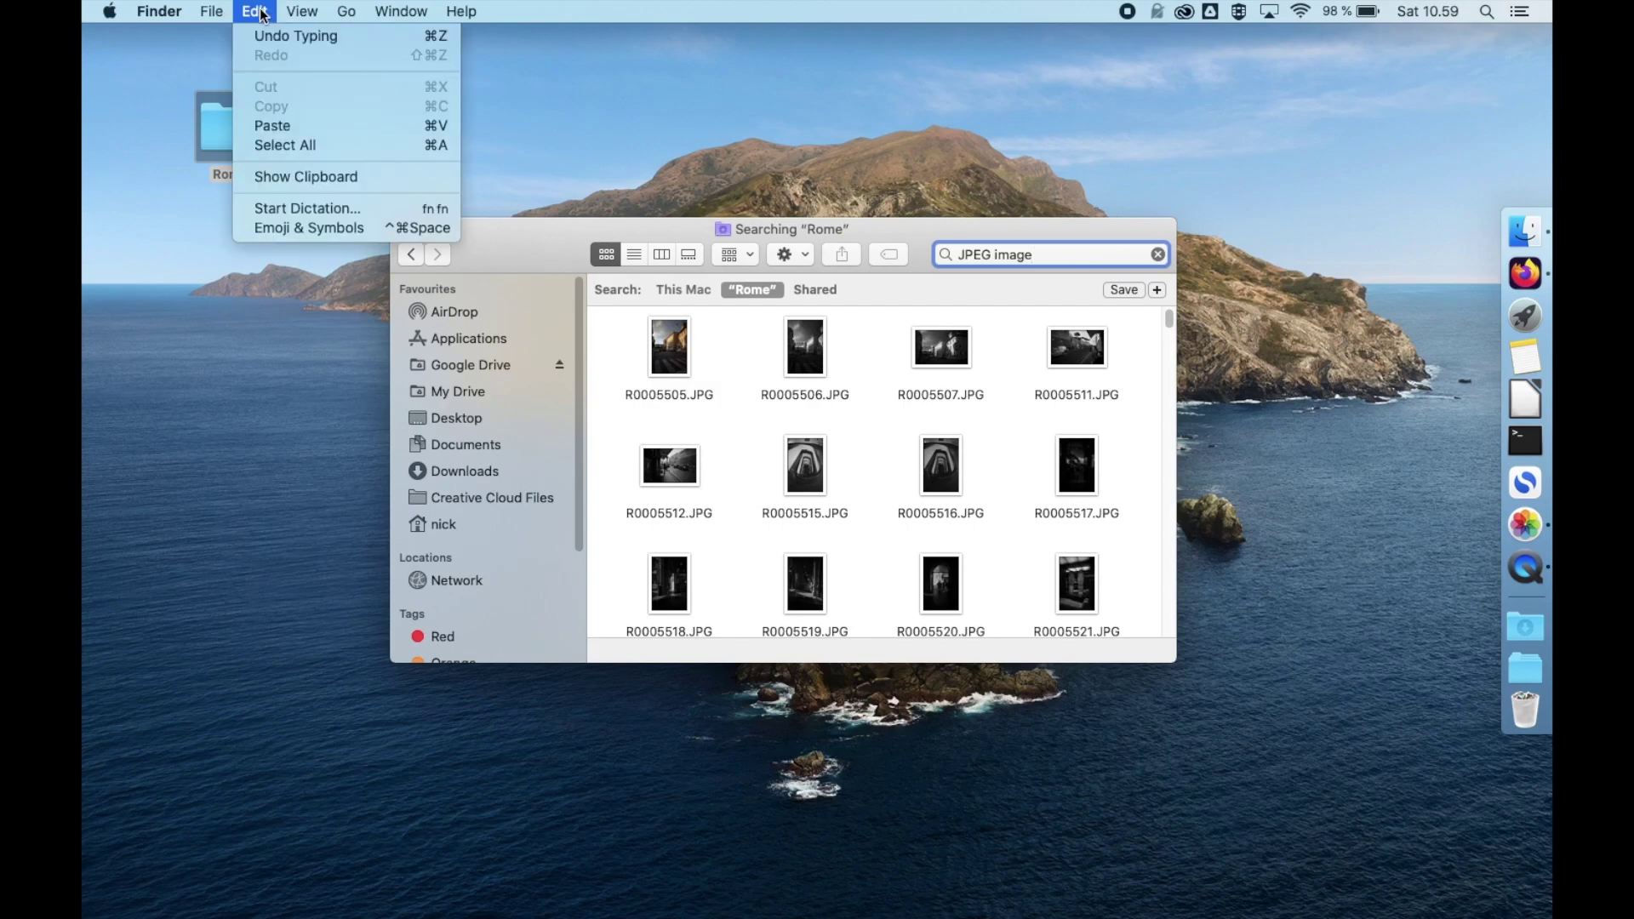
click(385, 144)
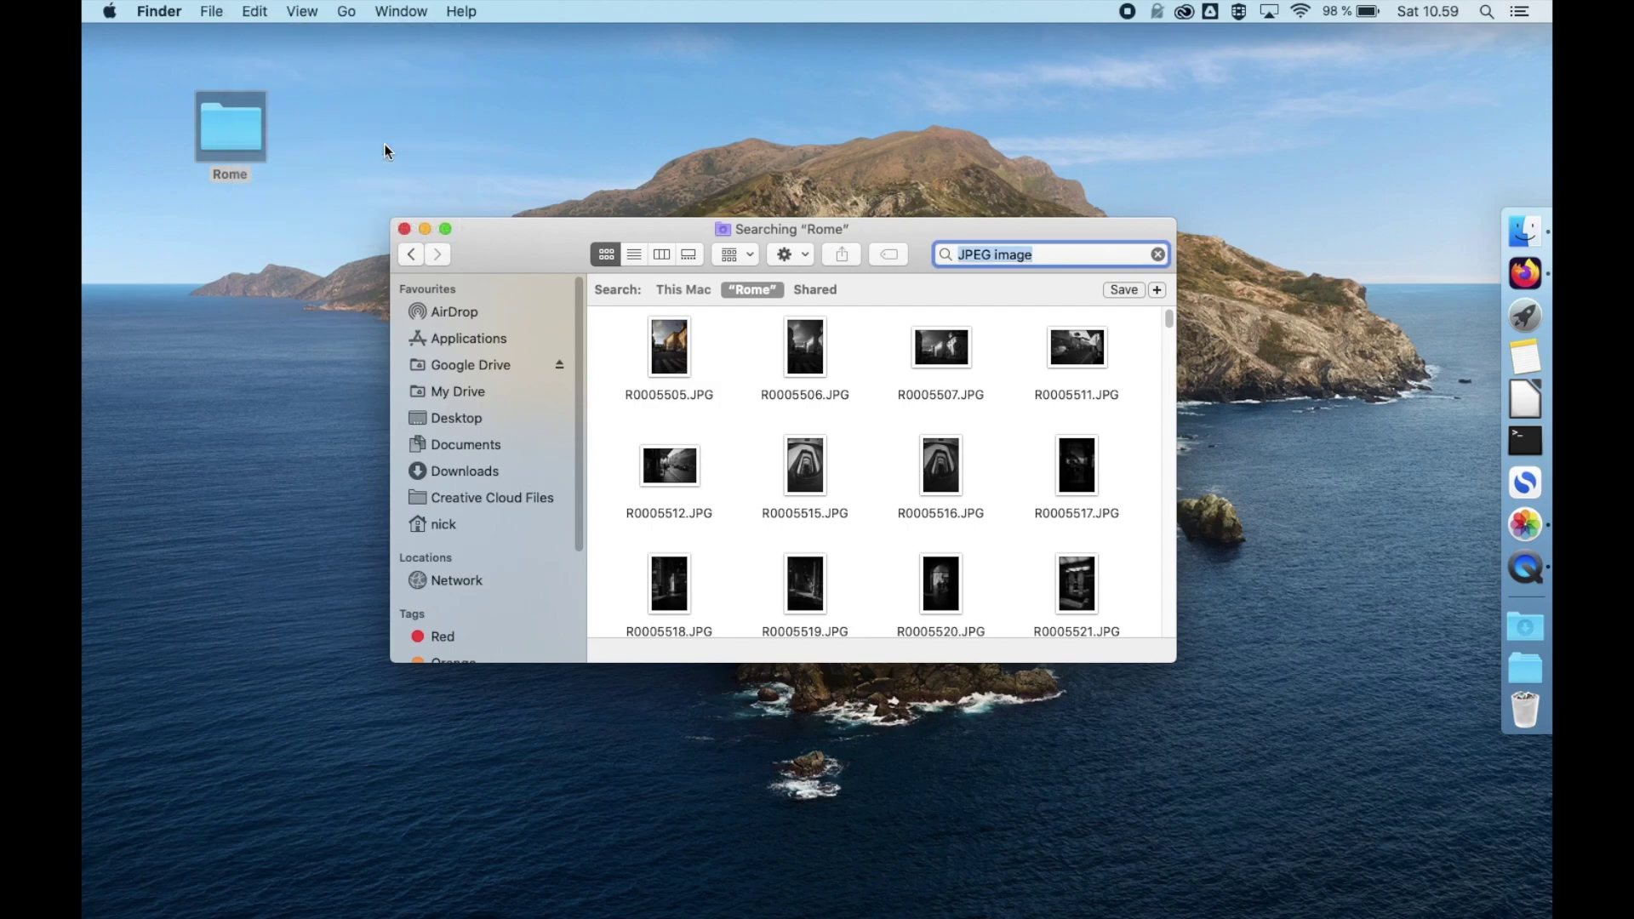
click(791, 466)
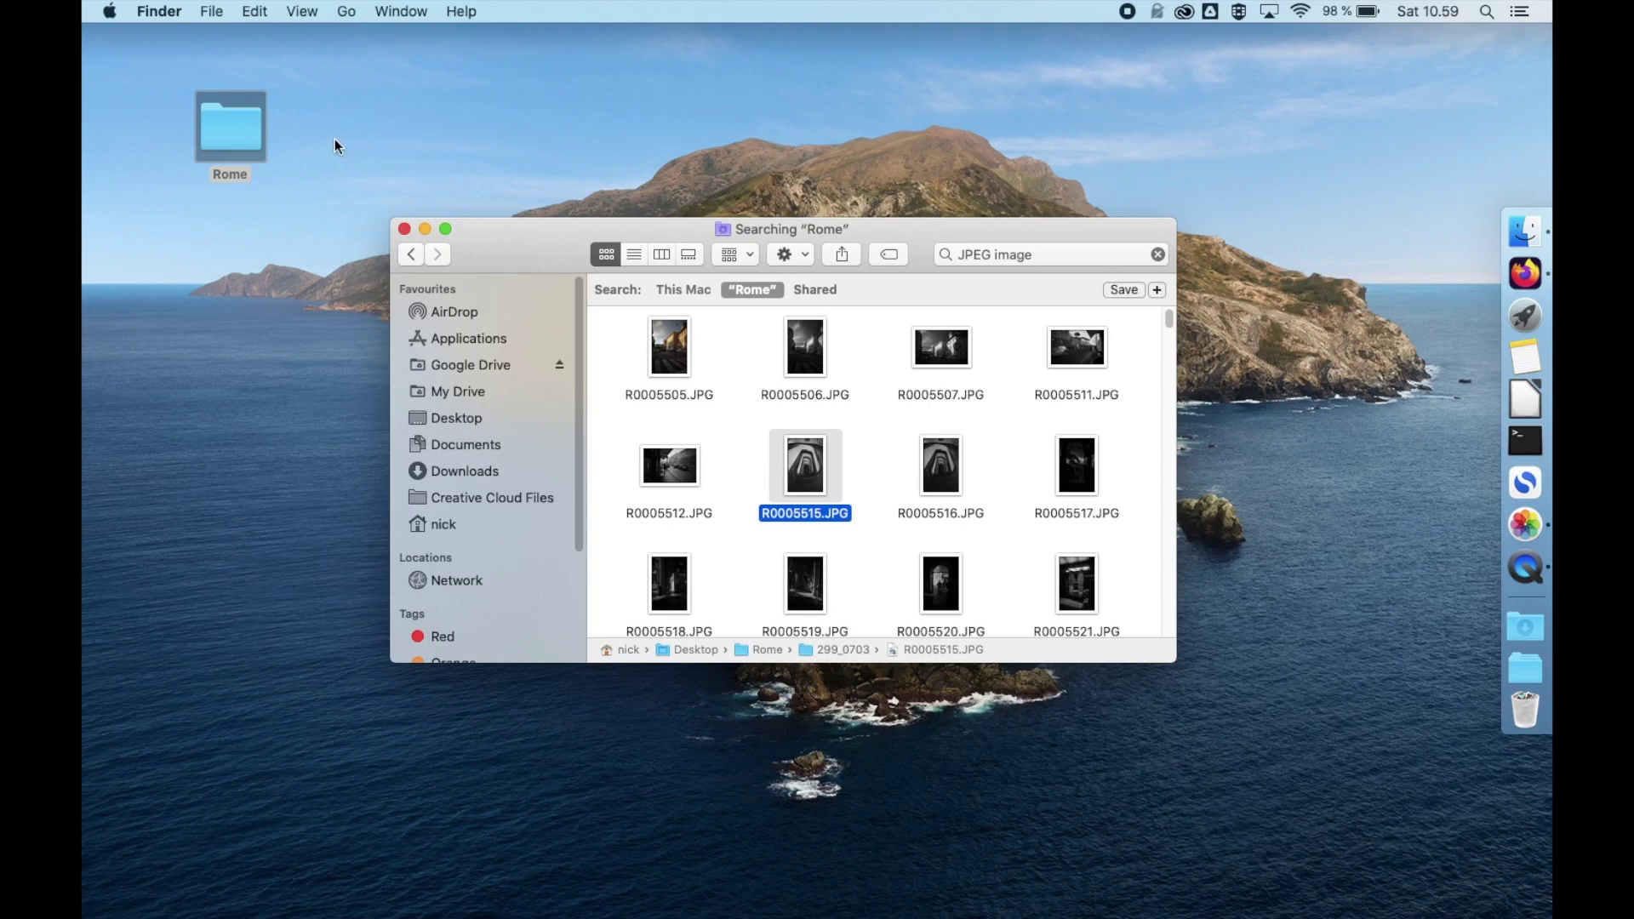
click(252, 11)
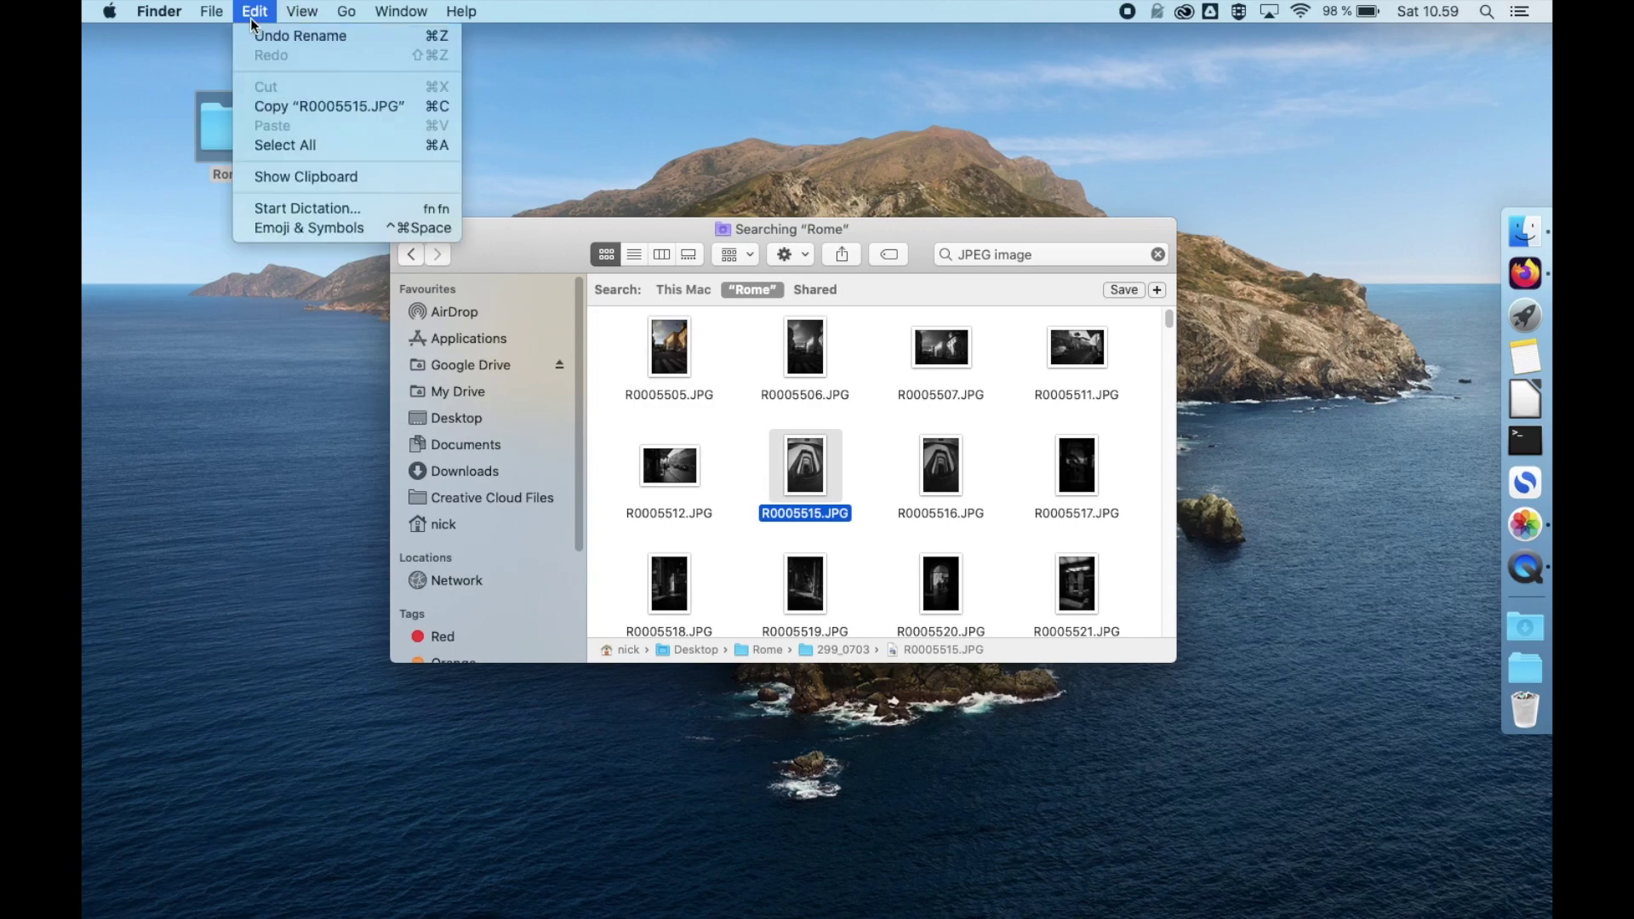
click(323, 145)
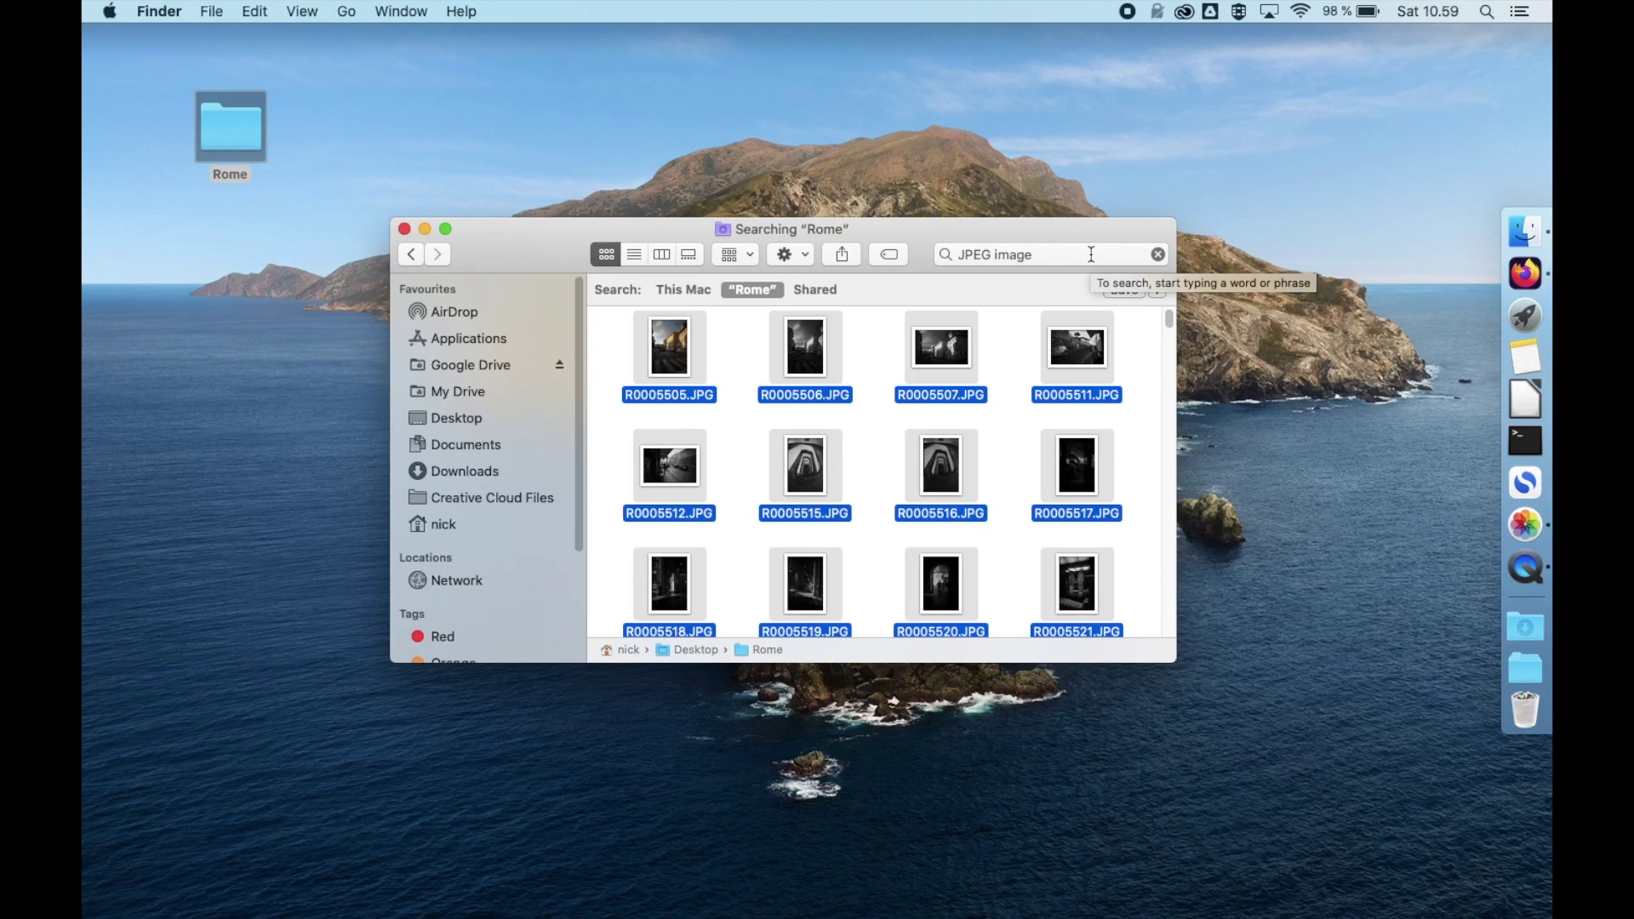
key(super+BackSpace)
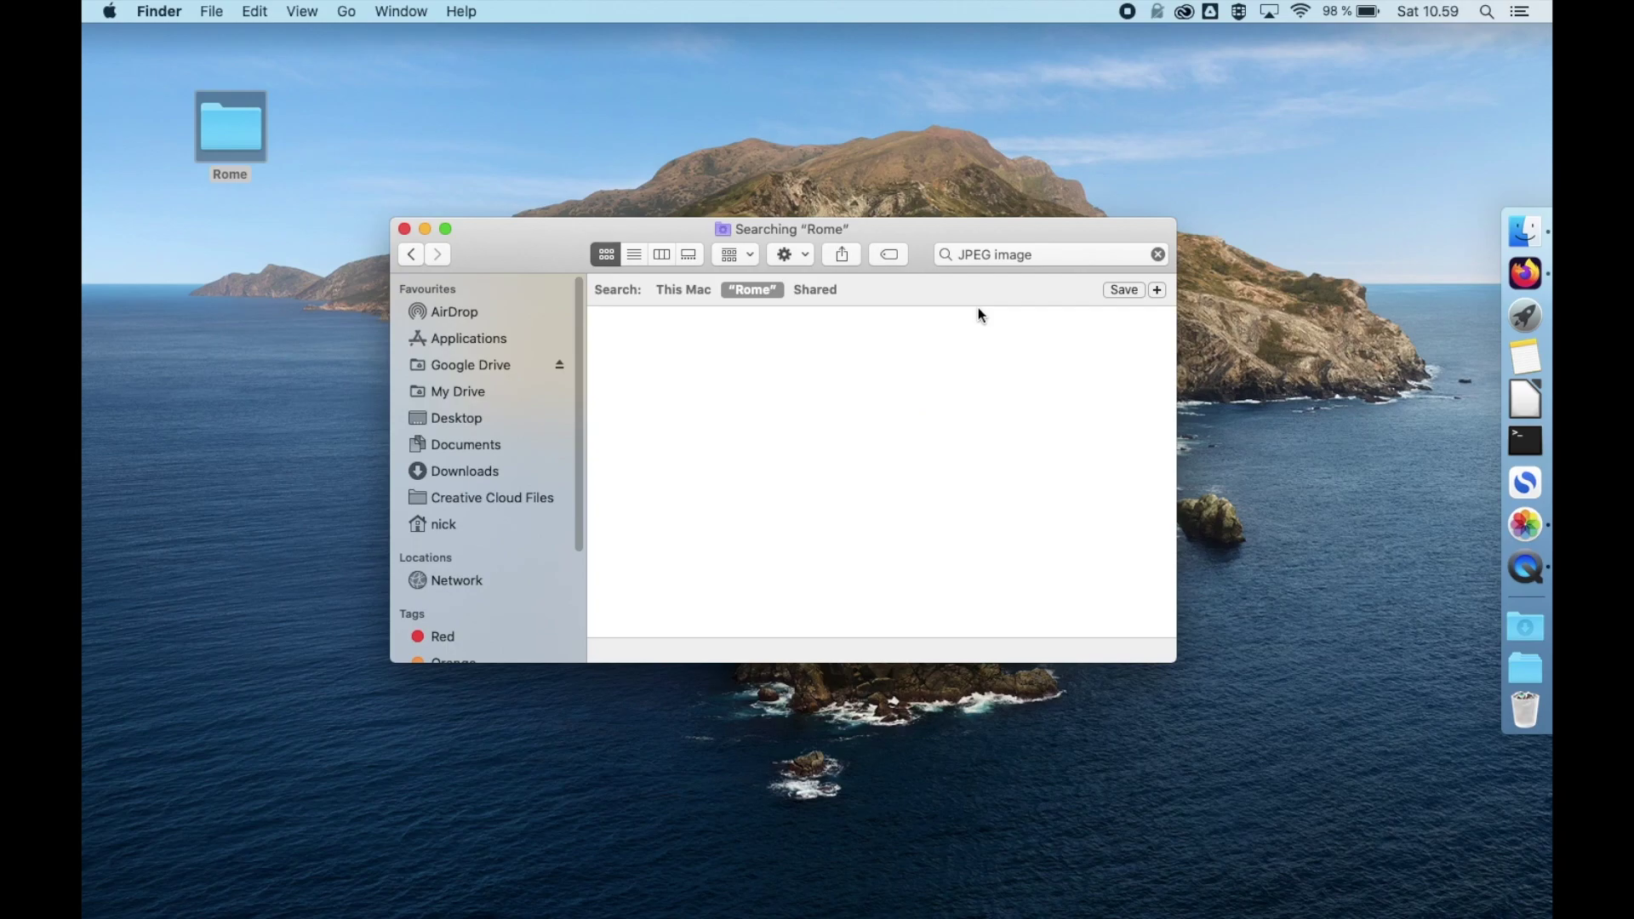
Step: Clear the JPEG search, check the folders hold only DNG files, and launch Photos
click(1158, 255)
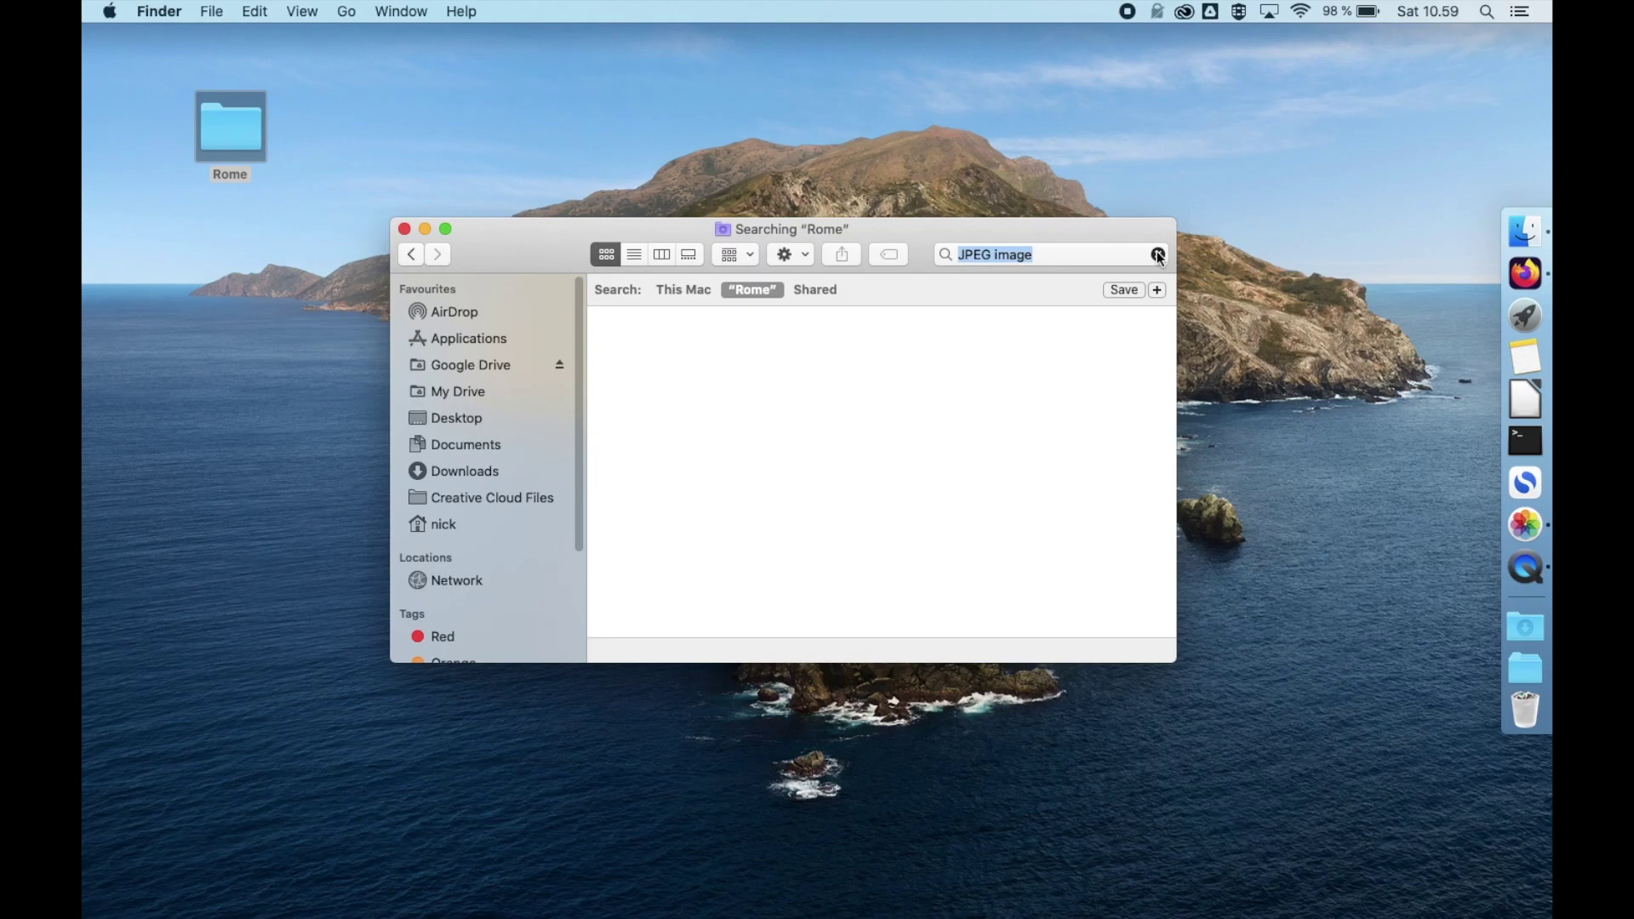
click(851, 298)
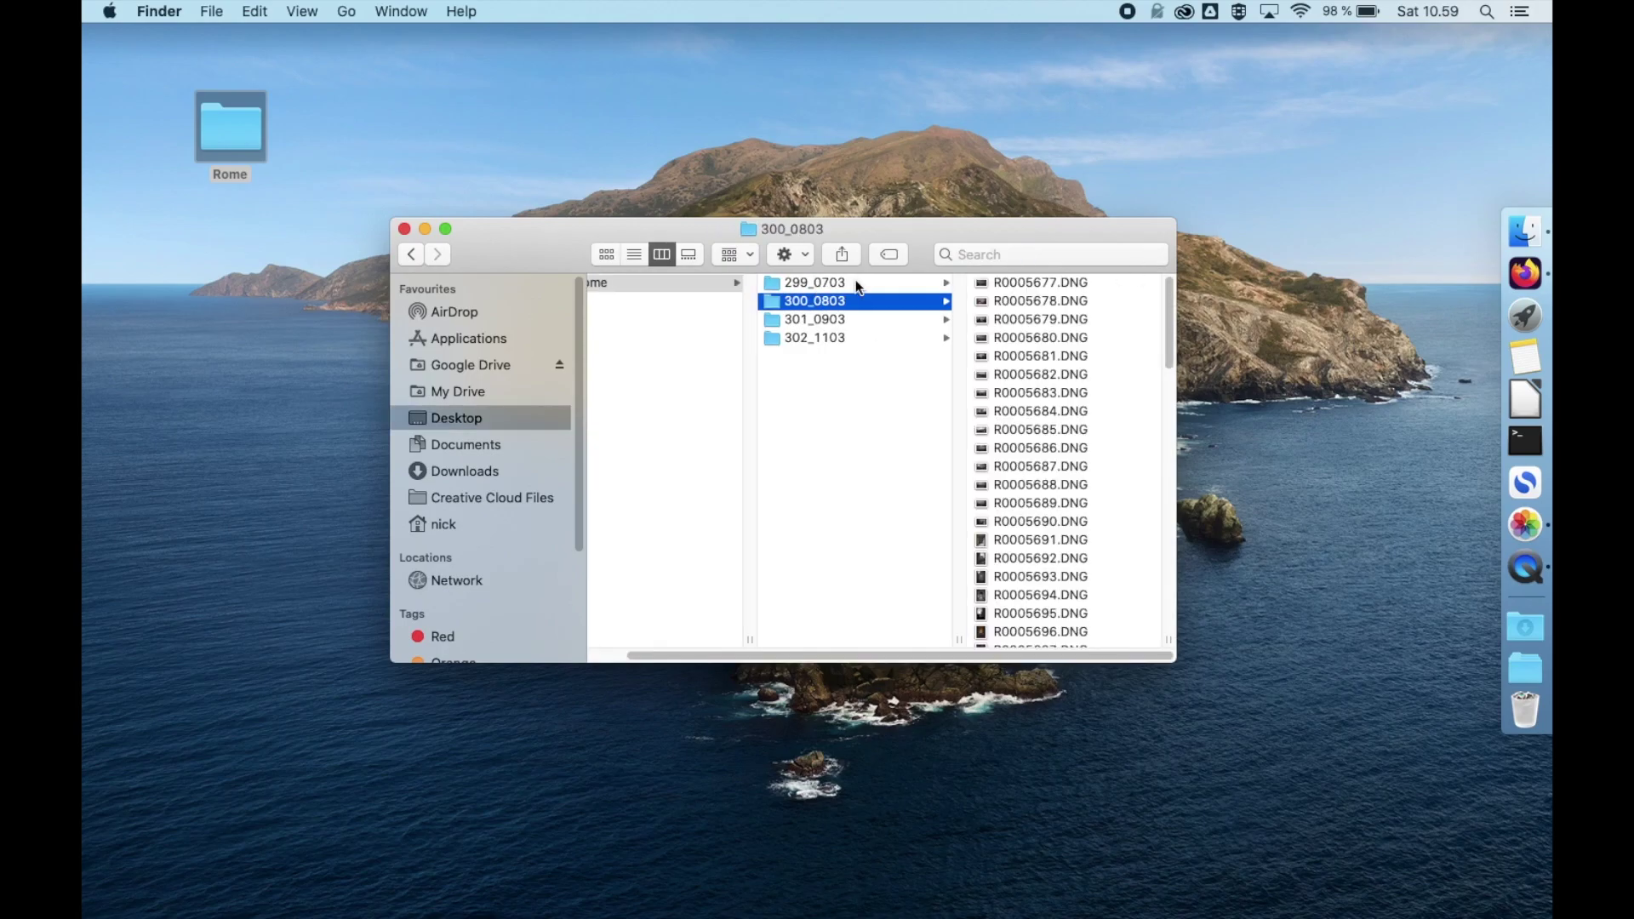
click(856, 281)
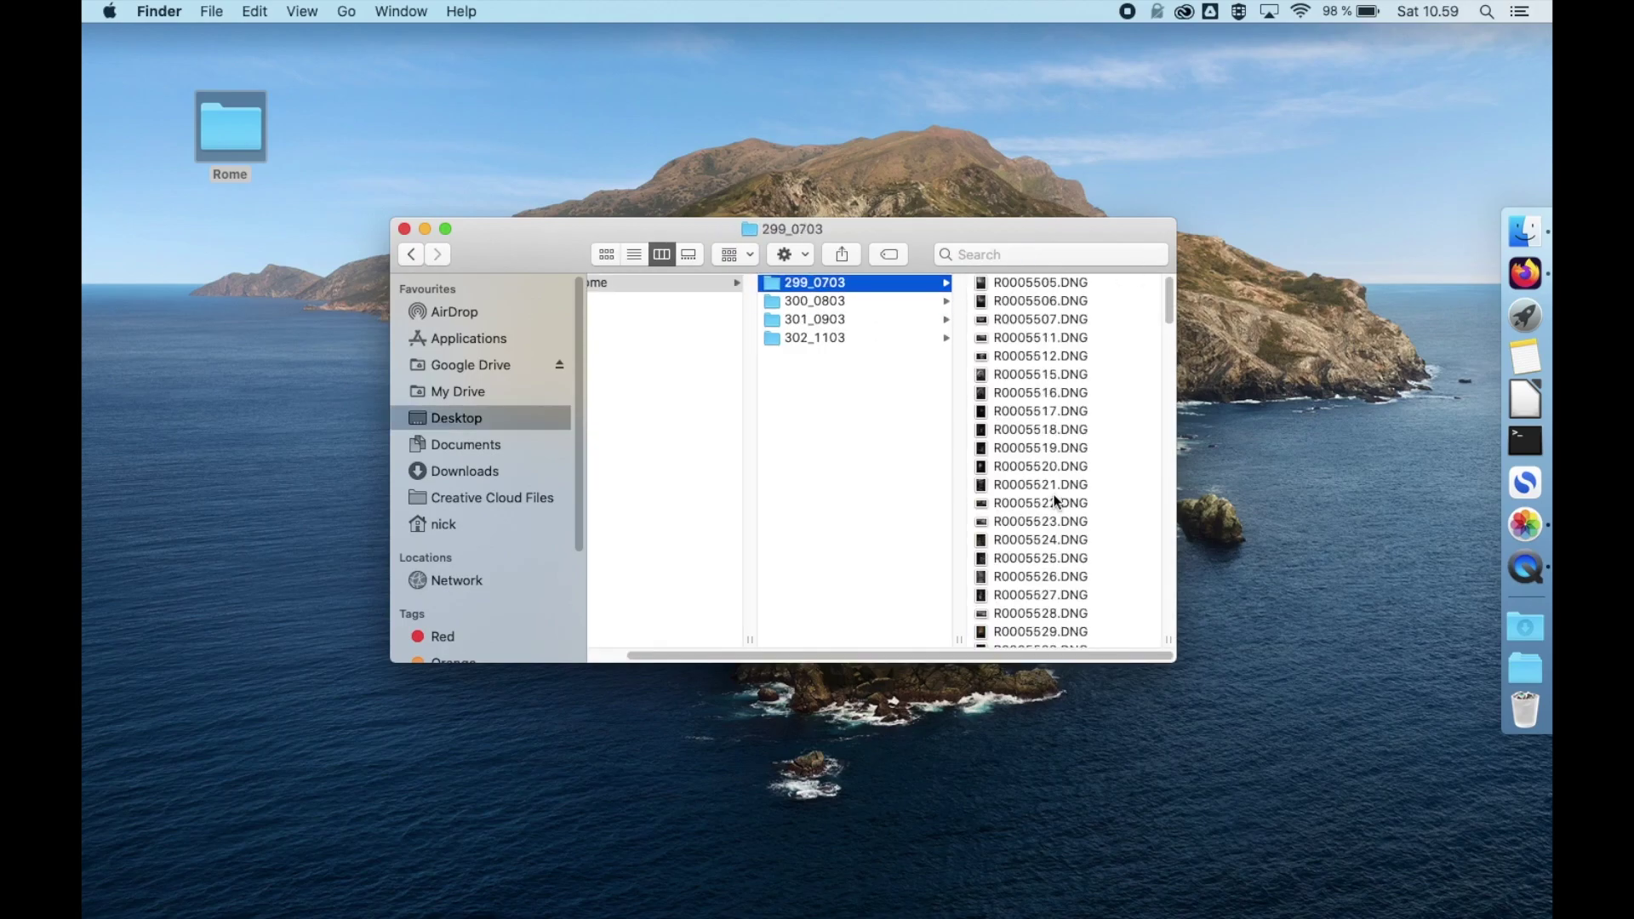
drag(560, 232, 468, 154)
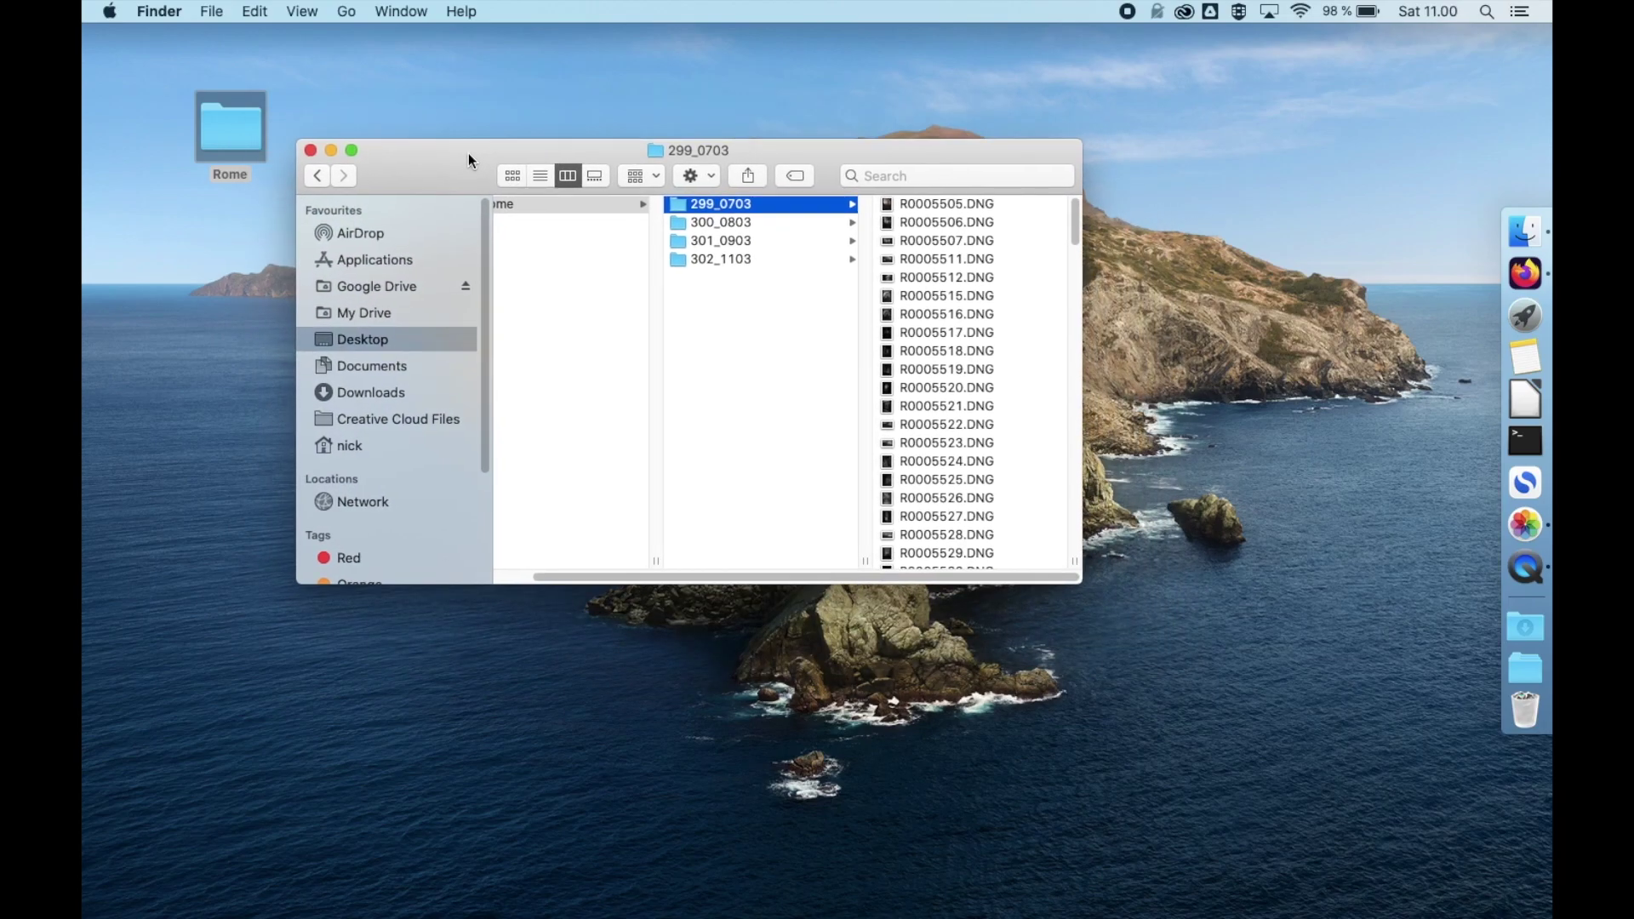
click(1518, 531)
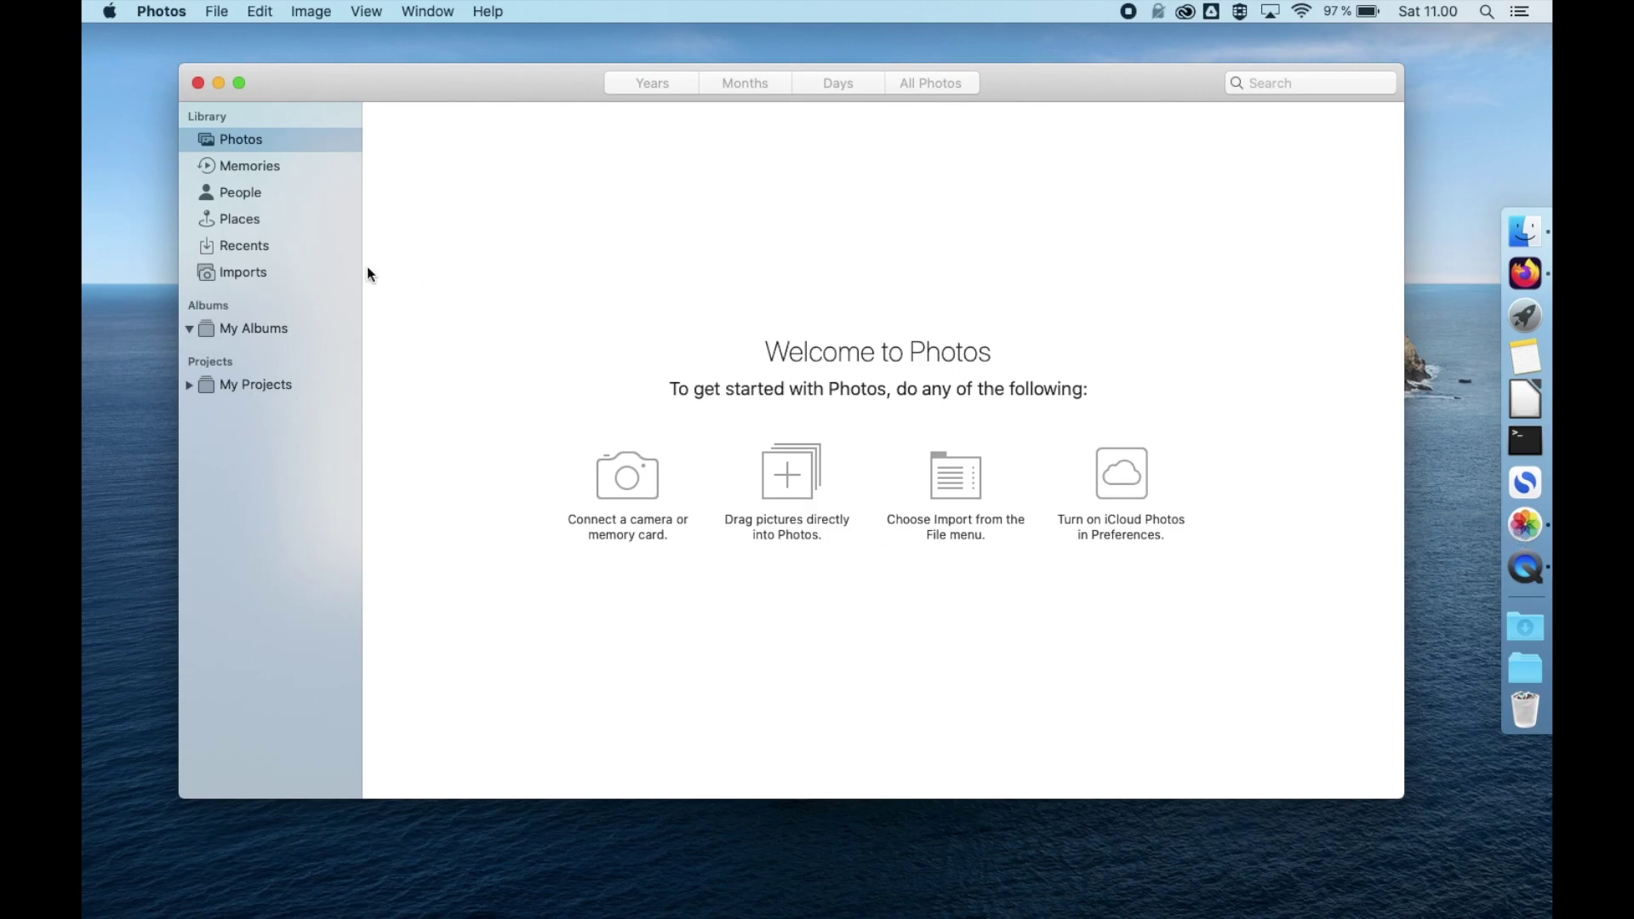
click(216, 12)
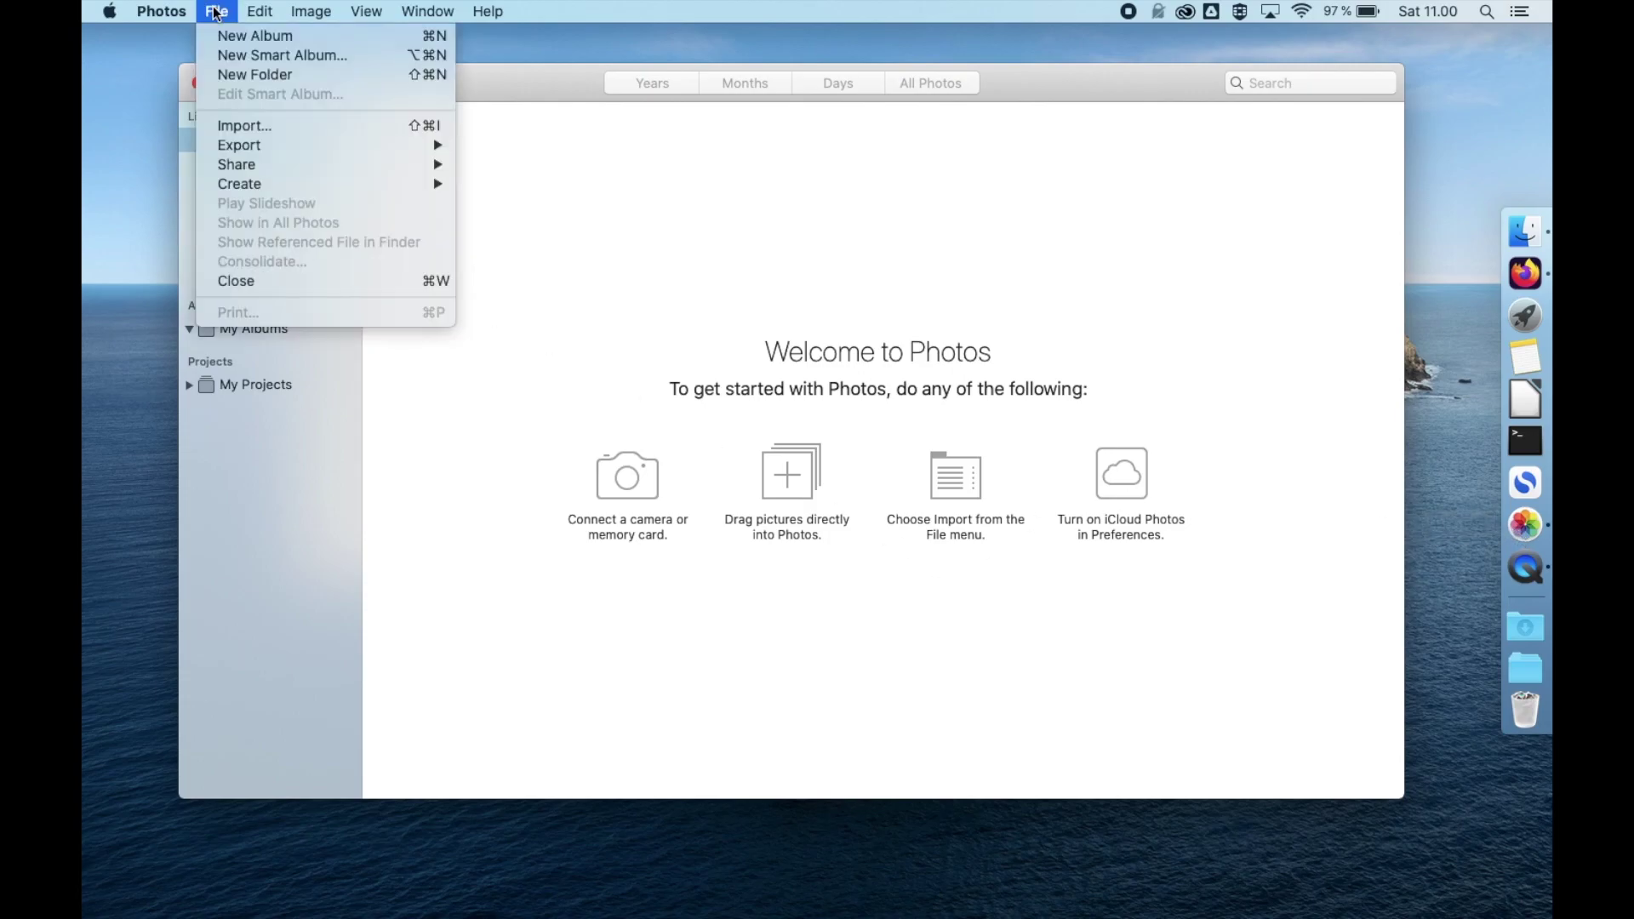
Step: Import the Rome folder into Photos, reviewing and importing all 313 new photos
click(393, 125)
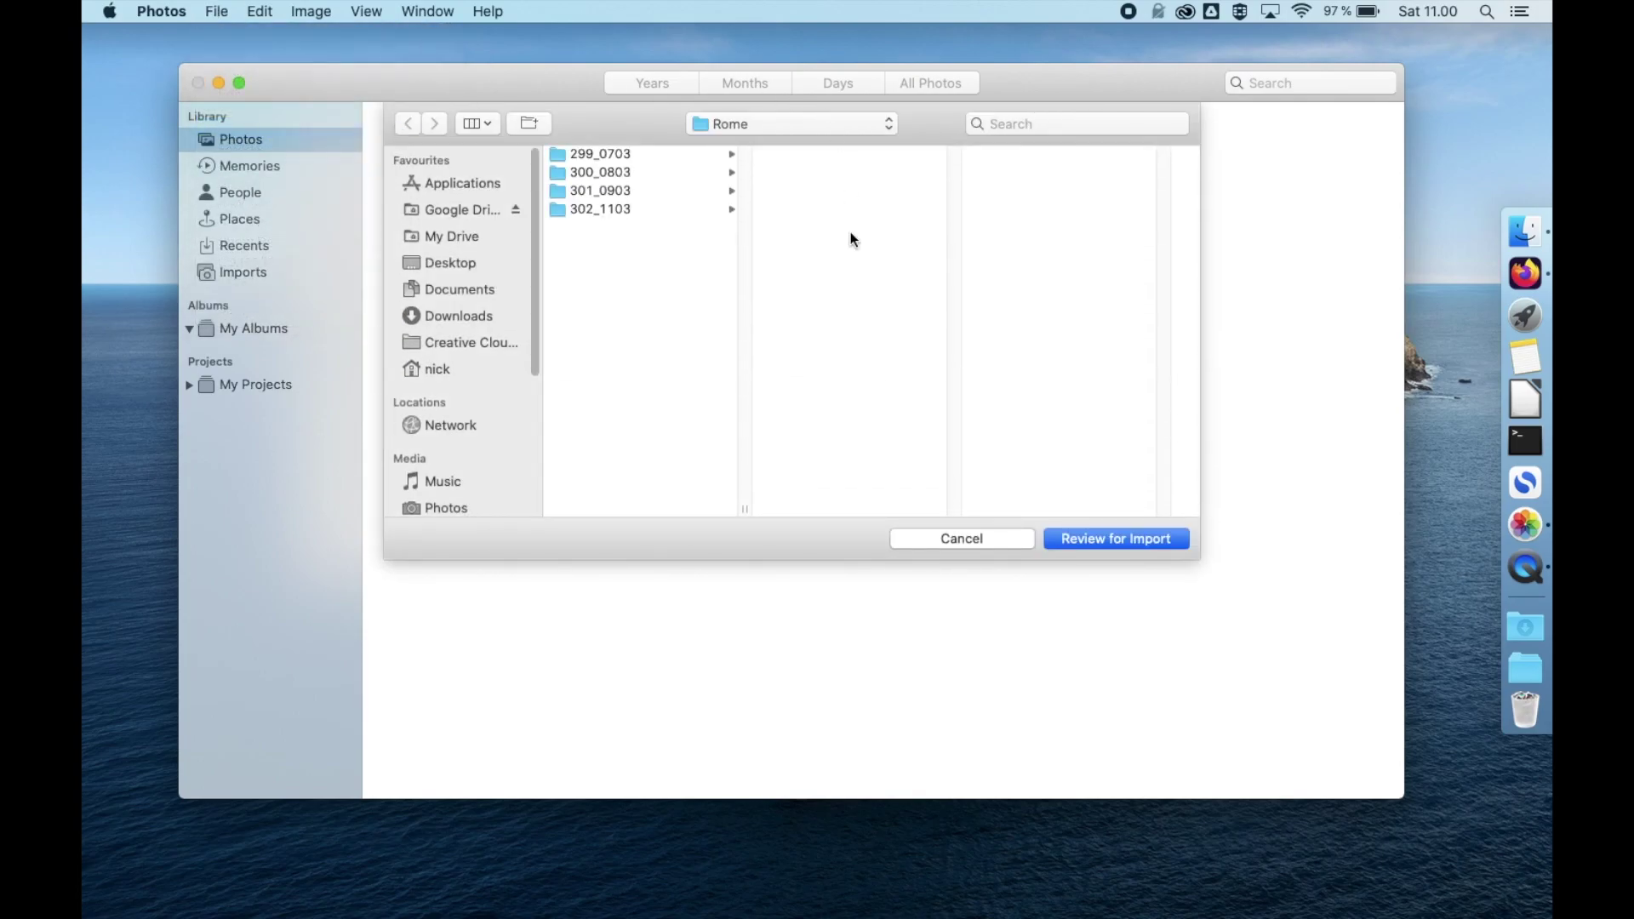
click(1156, 542)
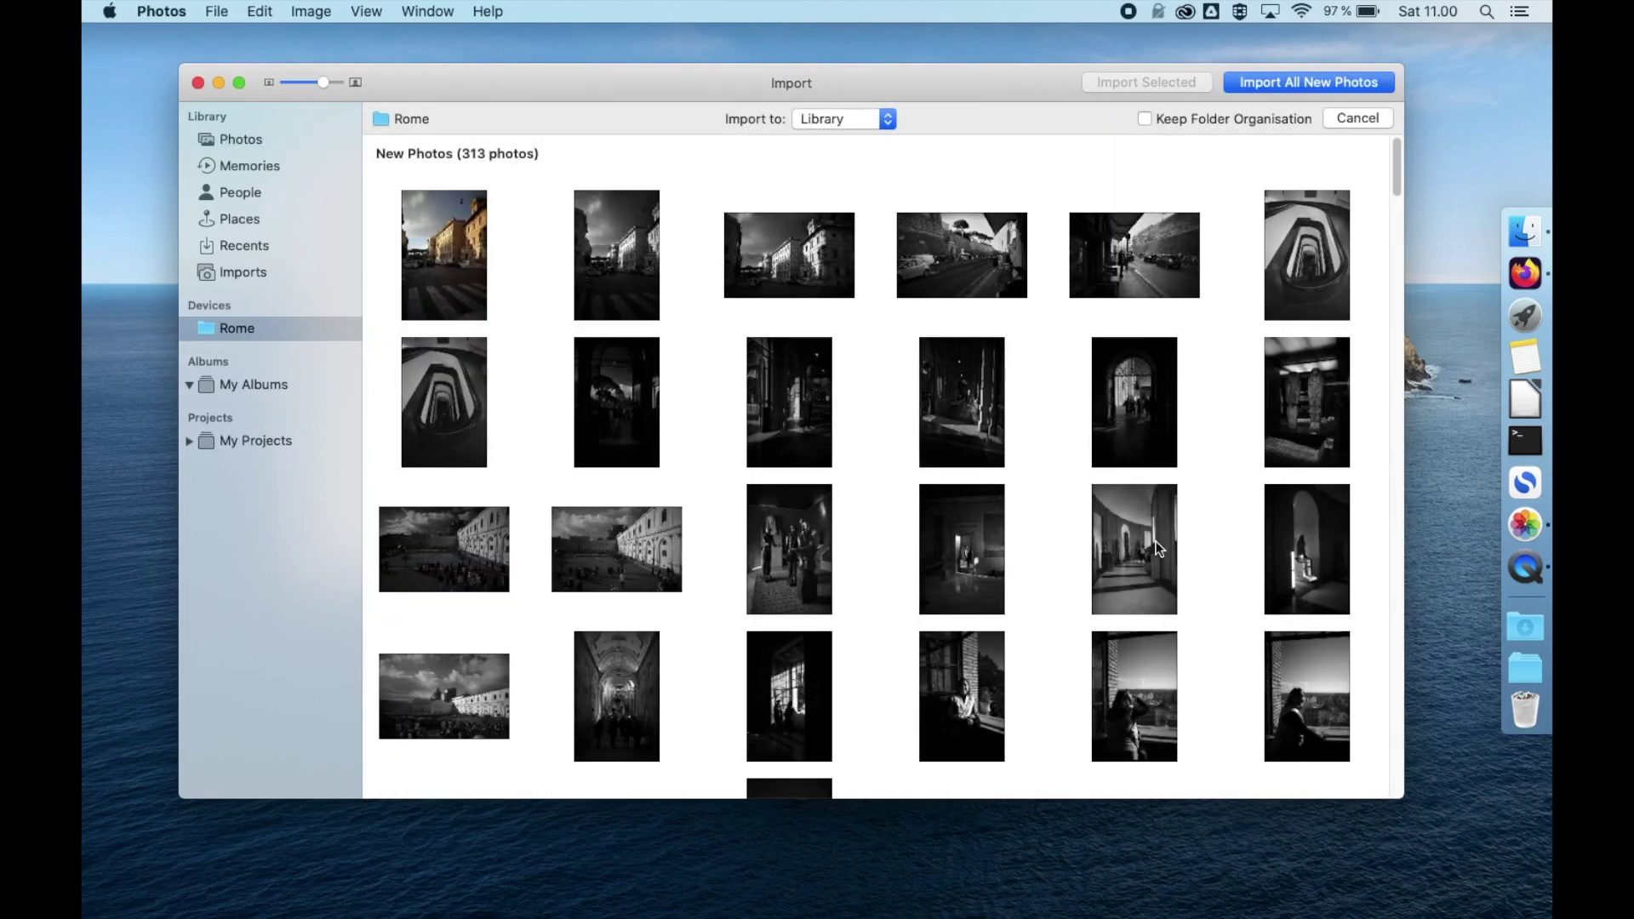
scroll(1004, 345, down, 10)
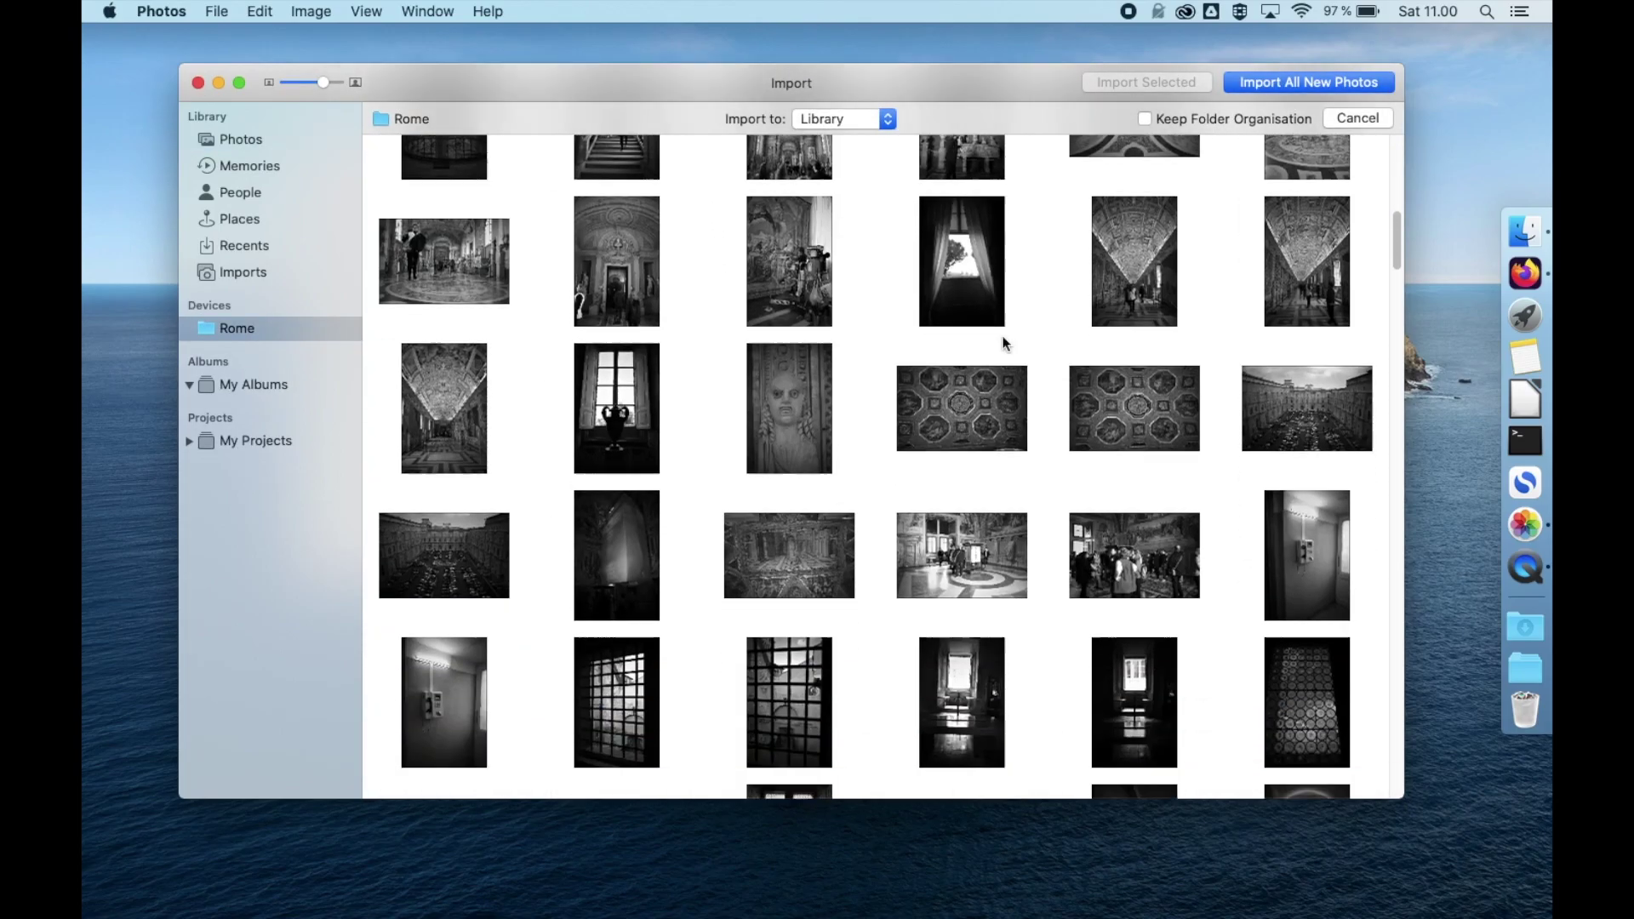
scroll(1002, 343, down, 15)
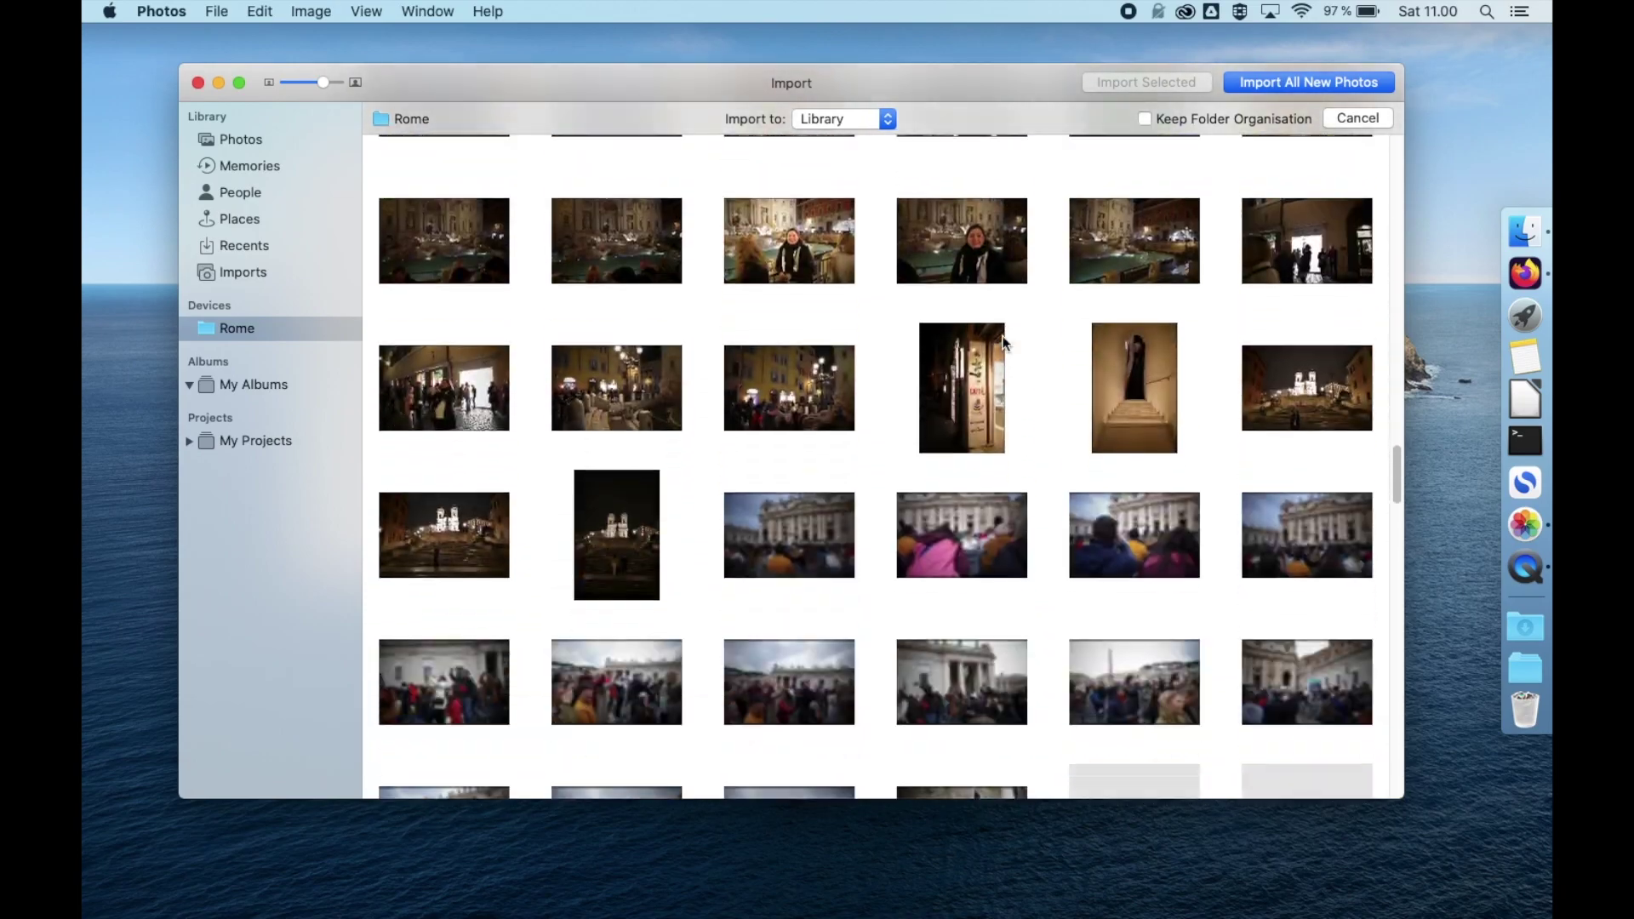
scroll(1004, 343, down, 15)
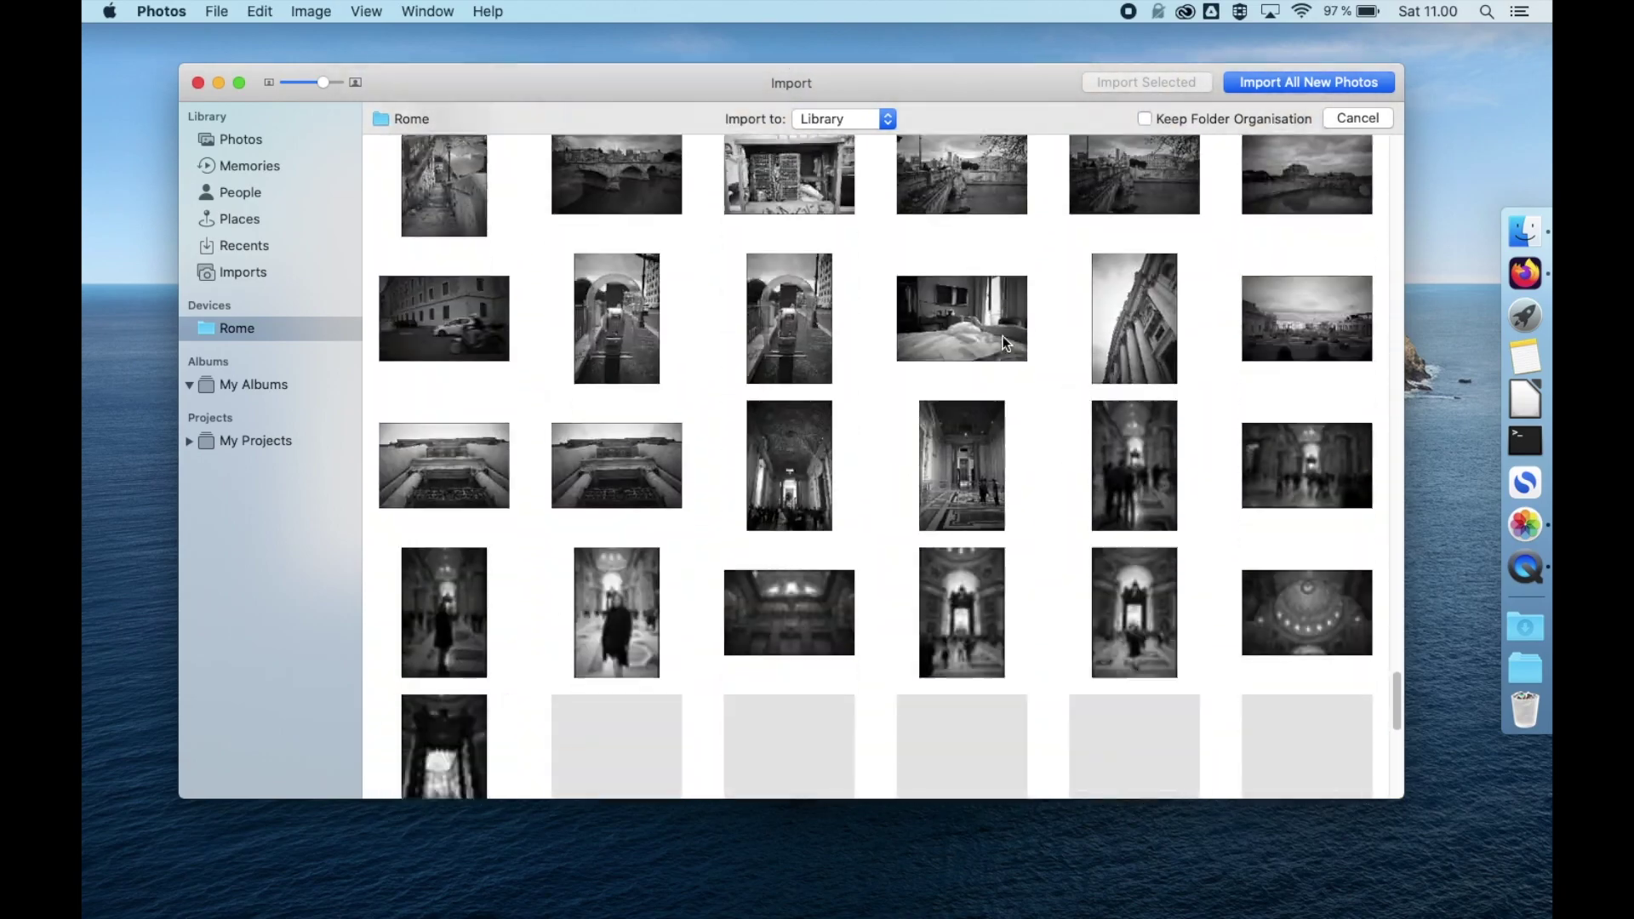
scroll(1004, 340, up, 20)
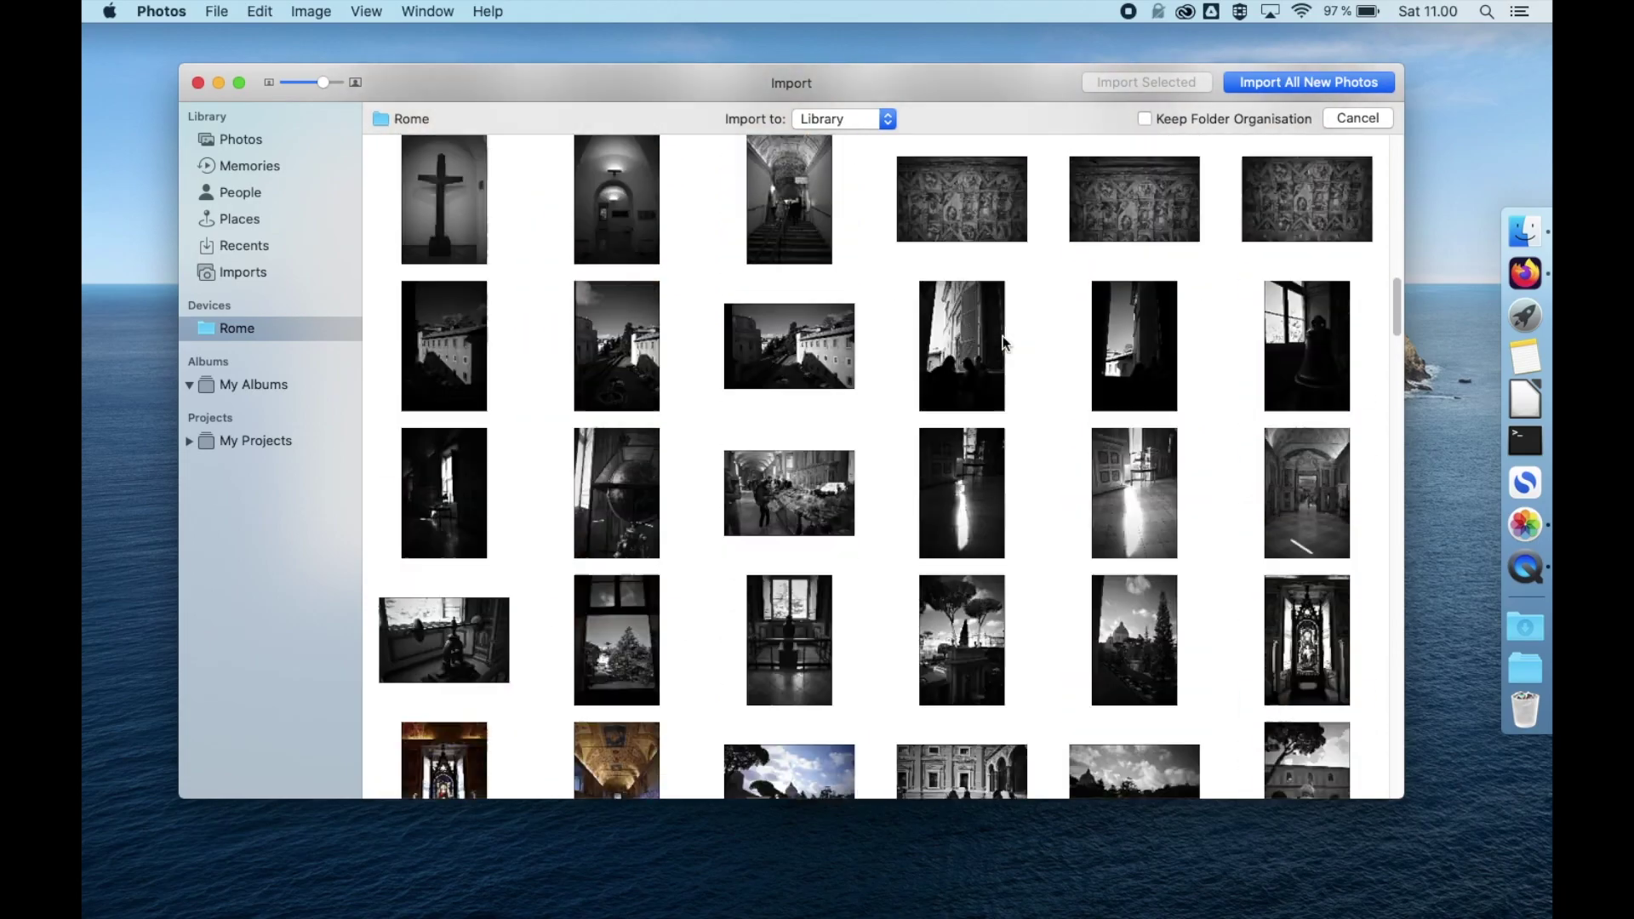
scroll(1004, 324, up, 2)
click(1306, 84)
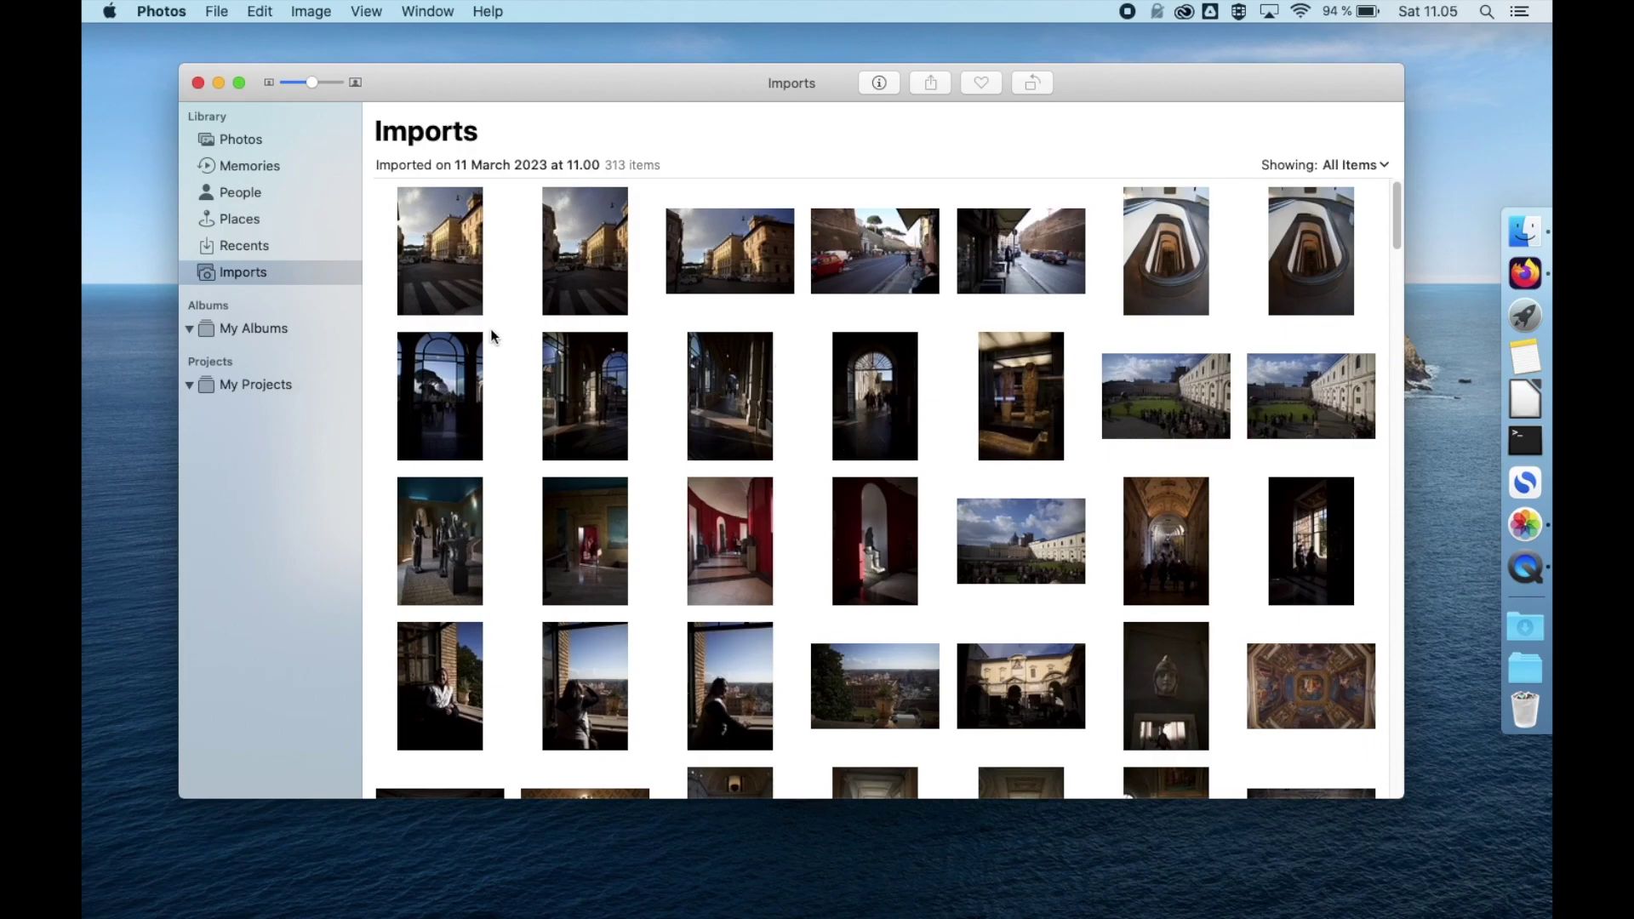
Step: Once the 313 Rome photos finish importing, start creating a new album
click(351, 328)
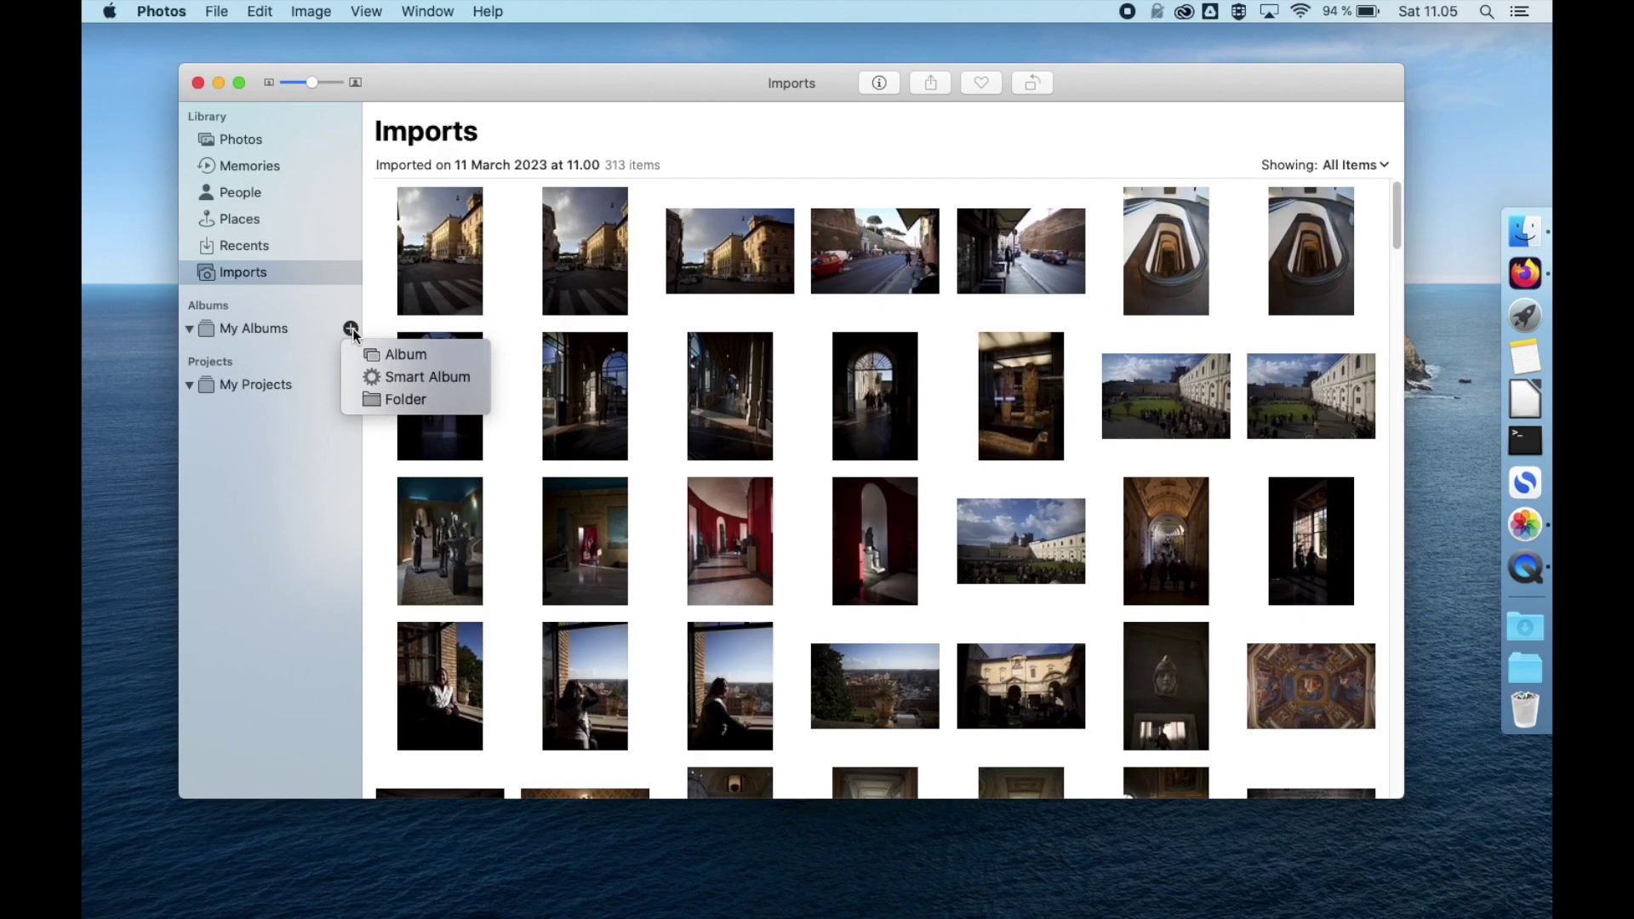
Step: Create a new album named 'Rome'
click(417, 359)
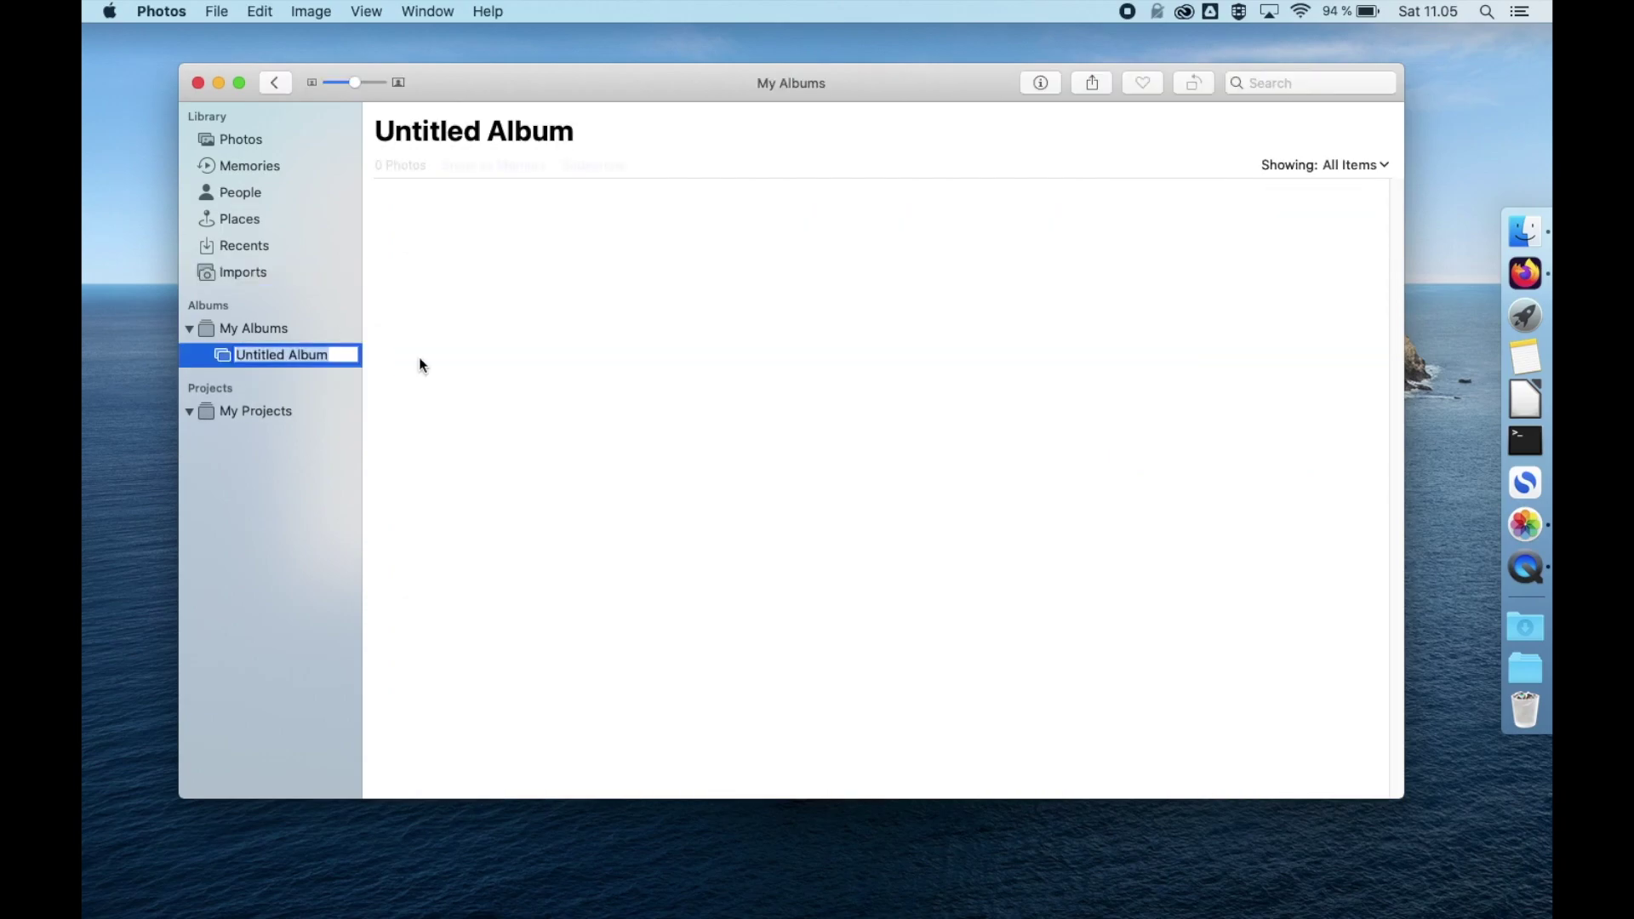
text(Rome)
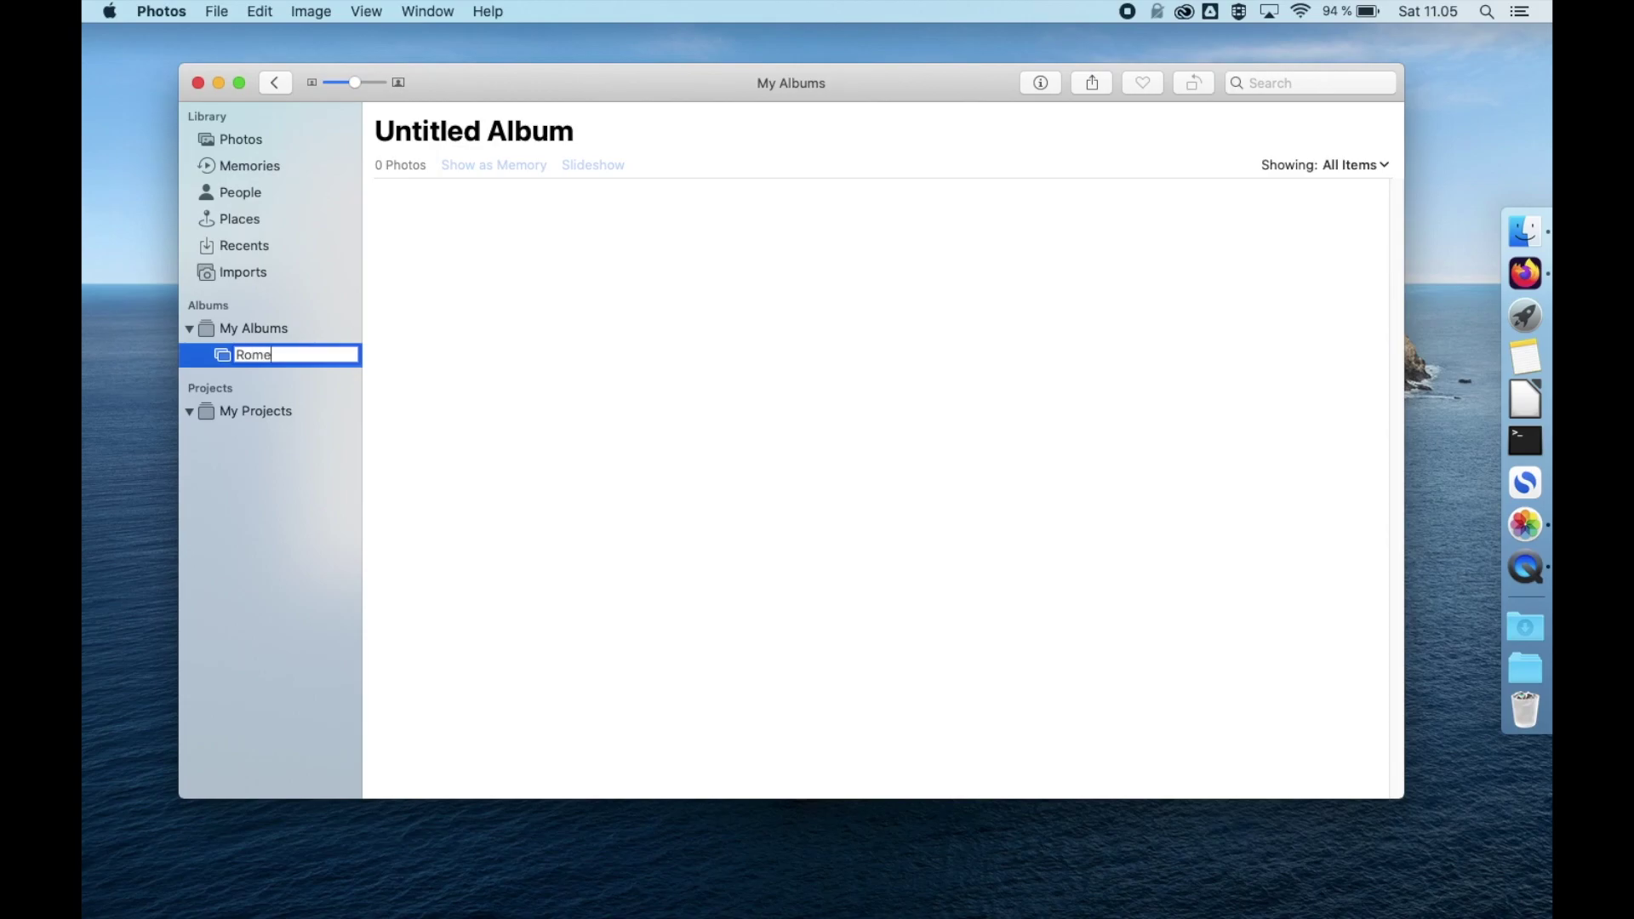
key(Return)
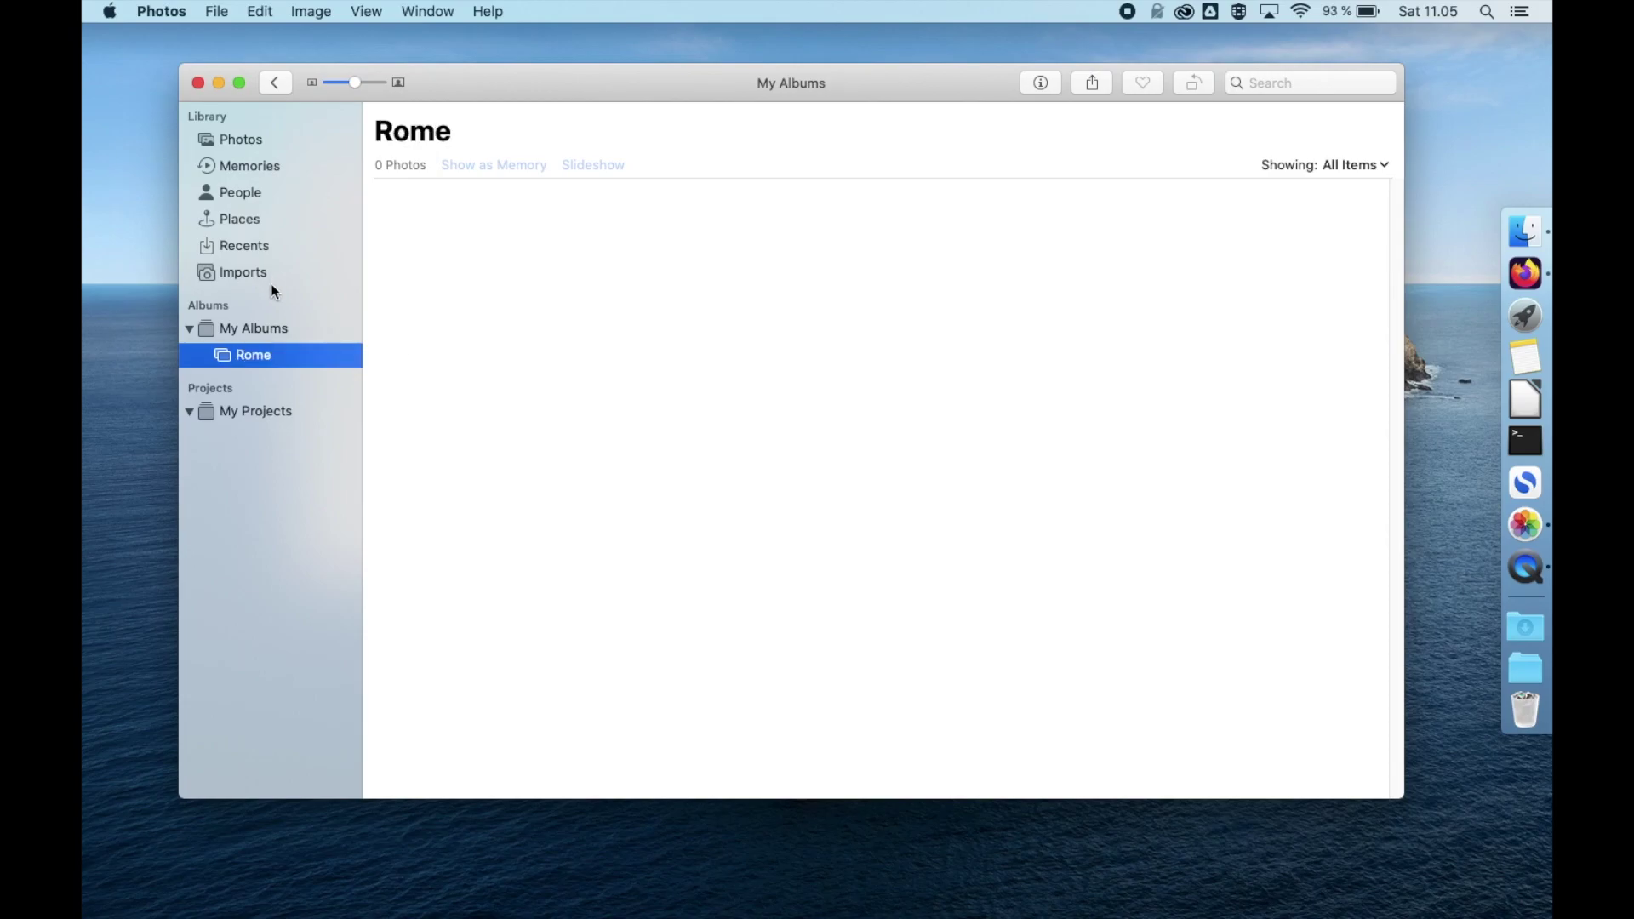
Step: In Imports, select all 313 imported photos with Edit > Select All
click(258, 272)
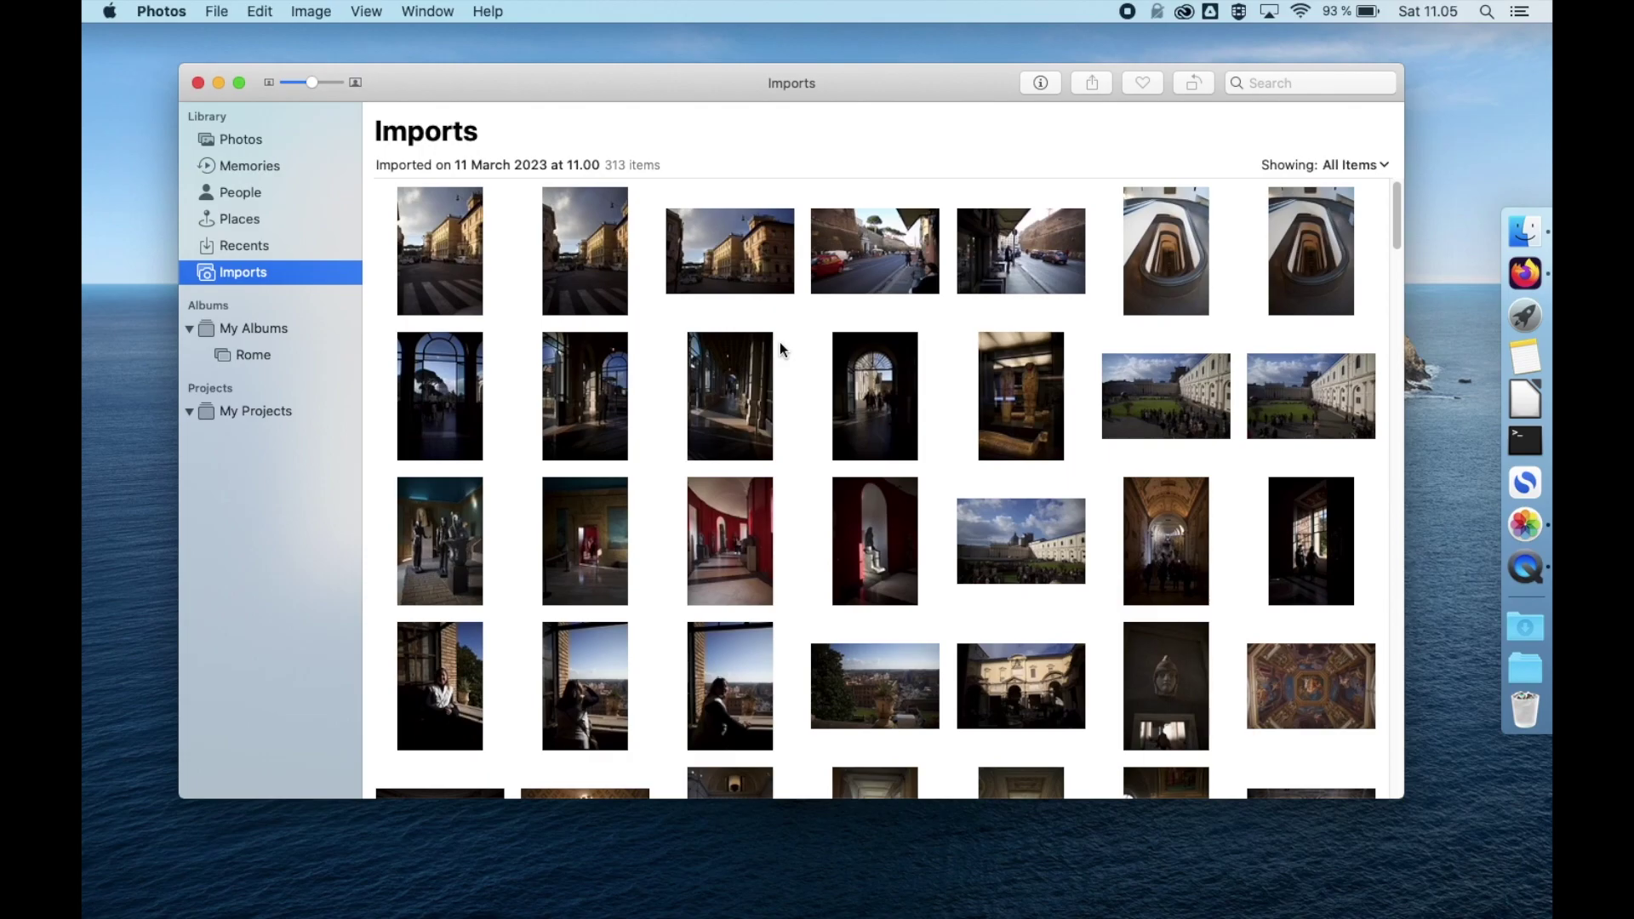
click(264, 11)
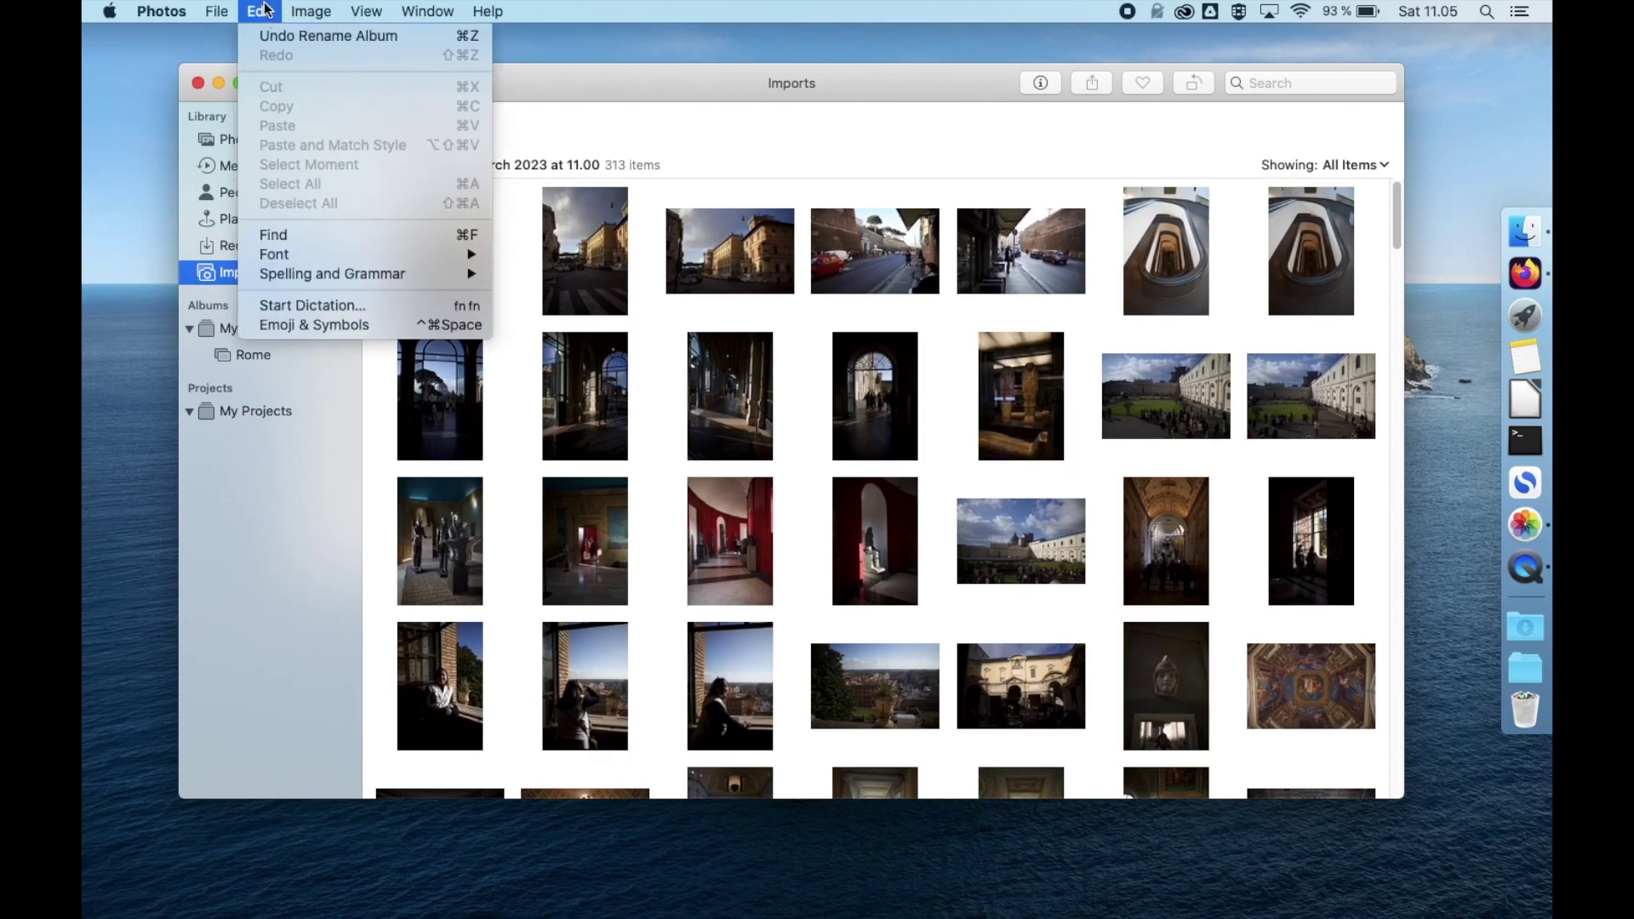
click(659, 277)
click(708, 278)
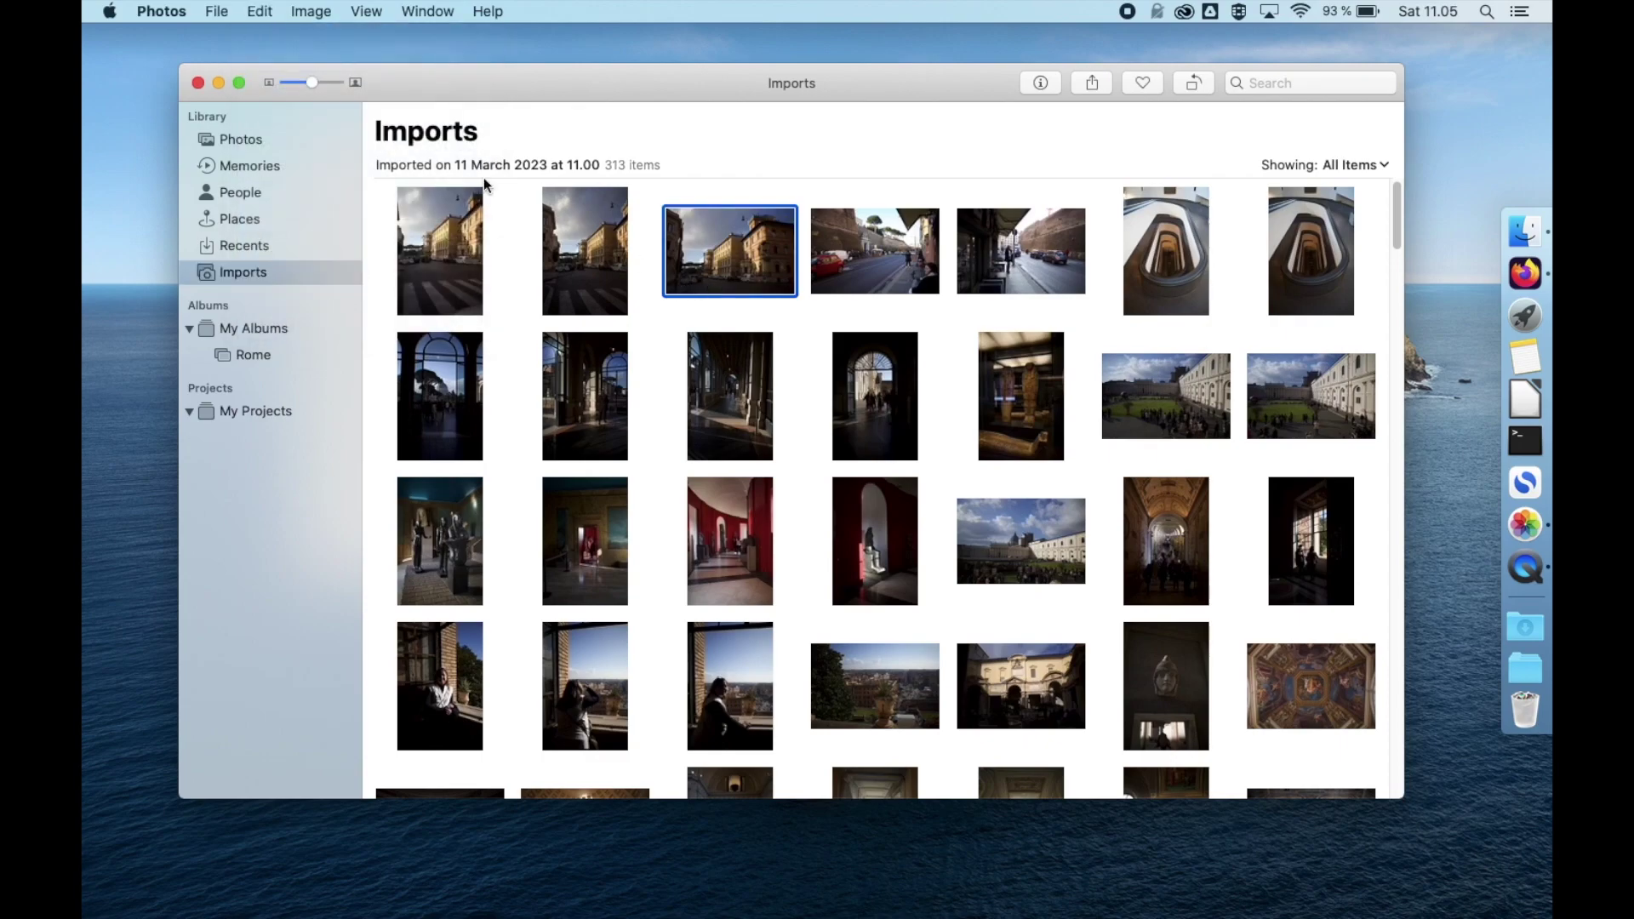
click(261, 13)
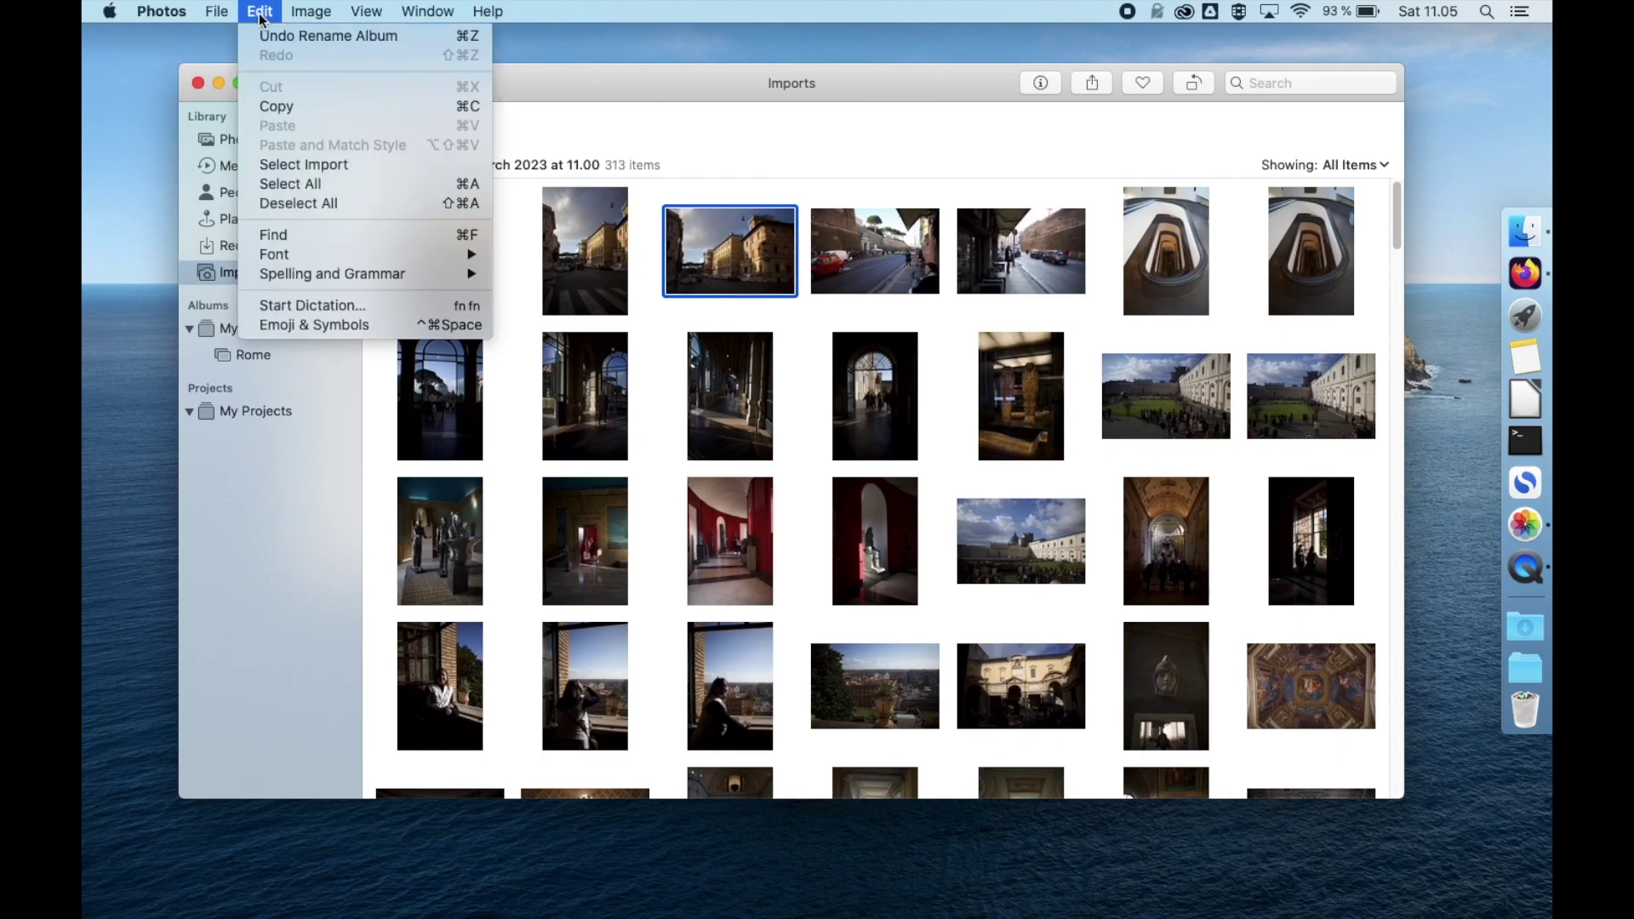
click(343, 186)
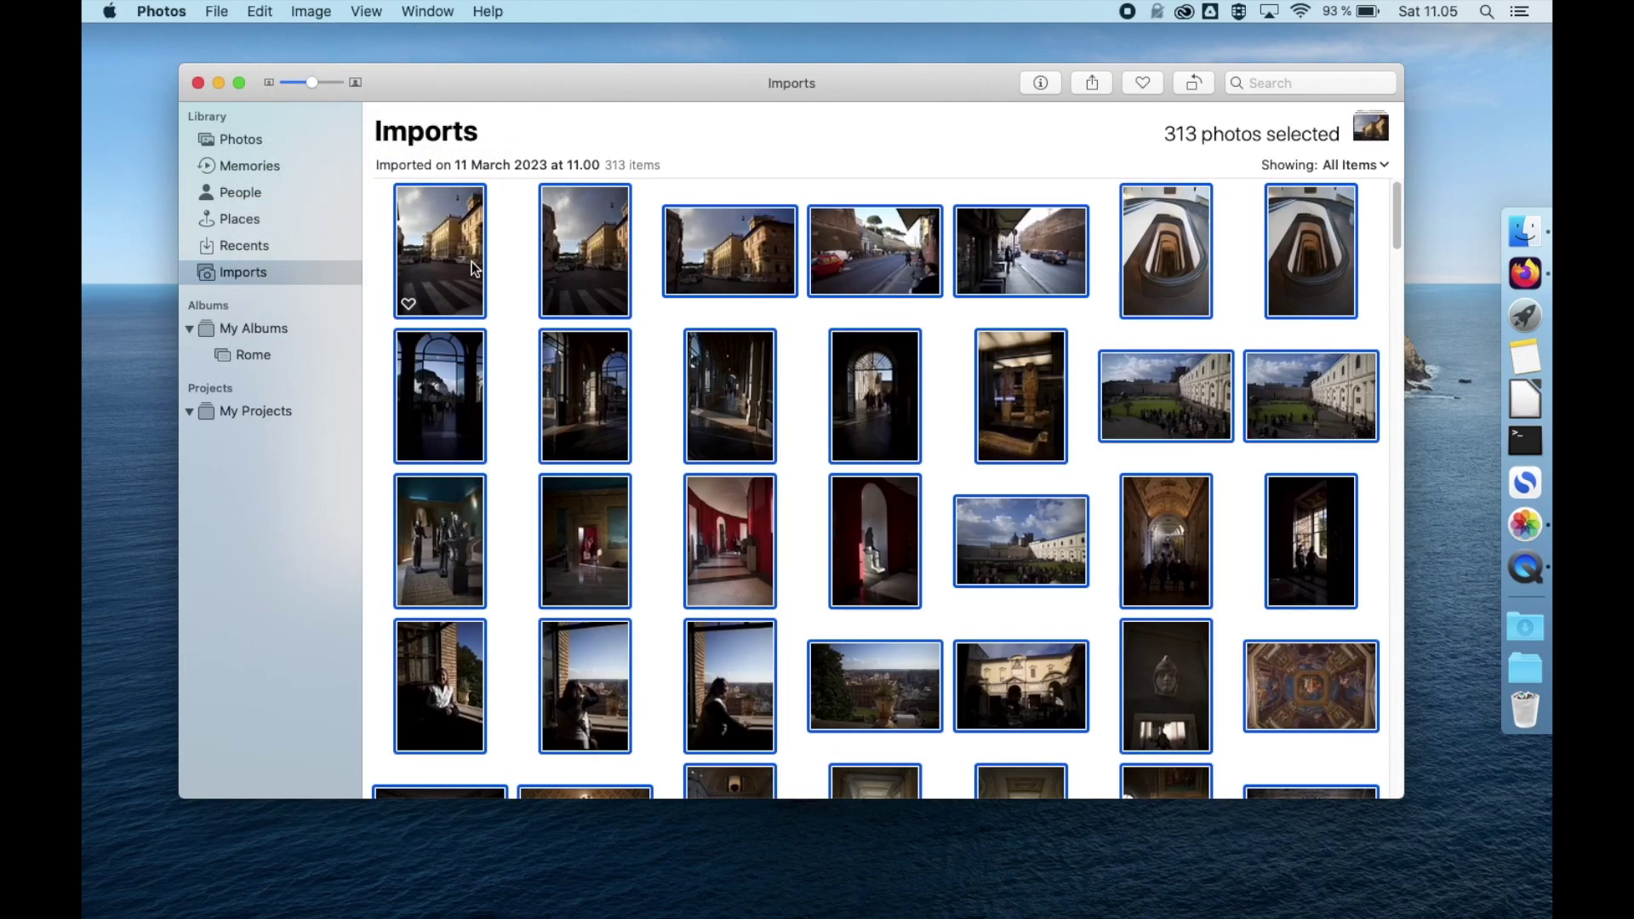
Step: Add the 313 selected photos to the Rome album and open it
right_click(472, 266)
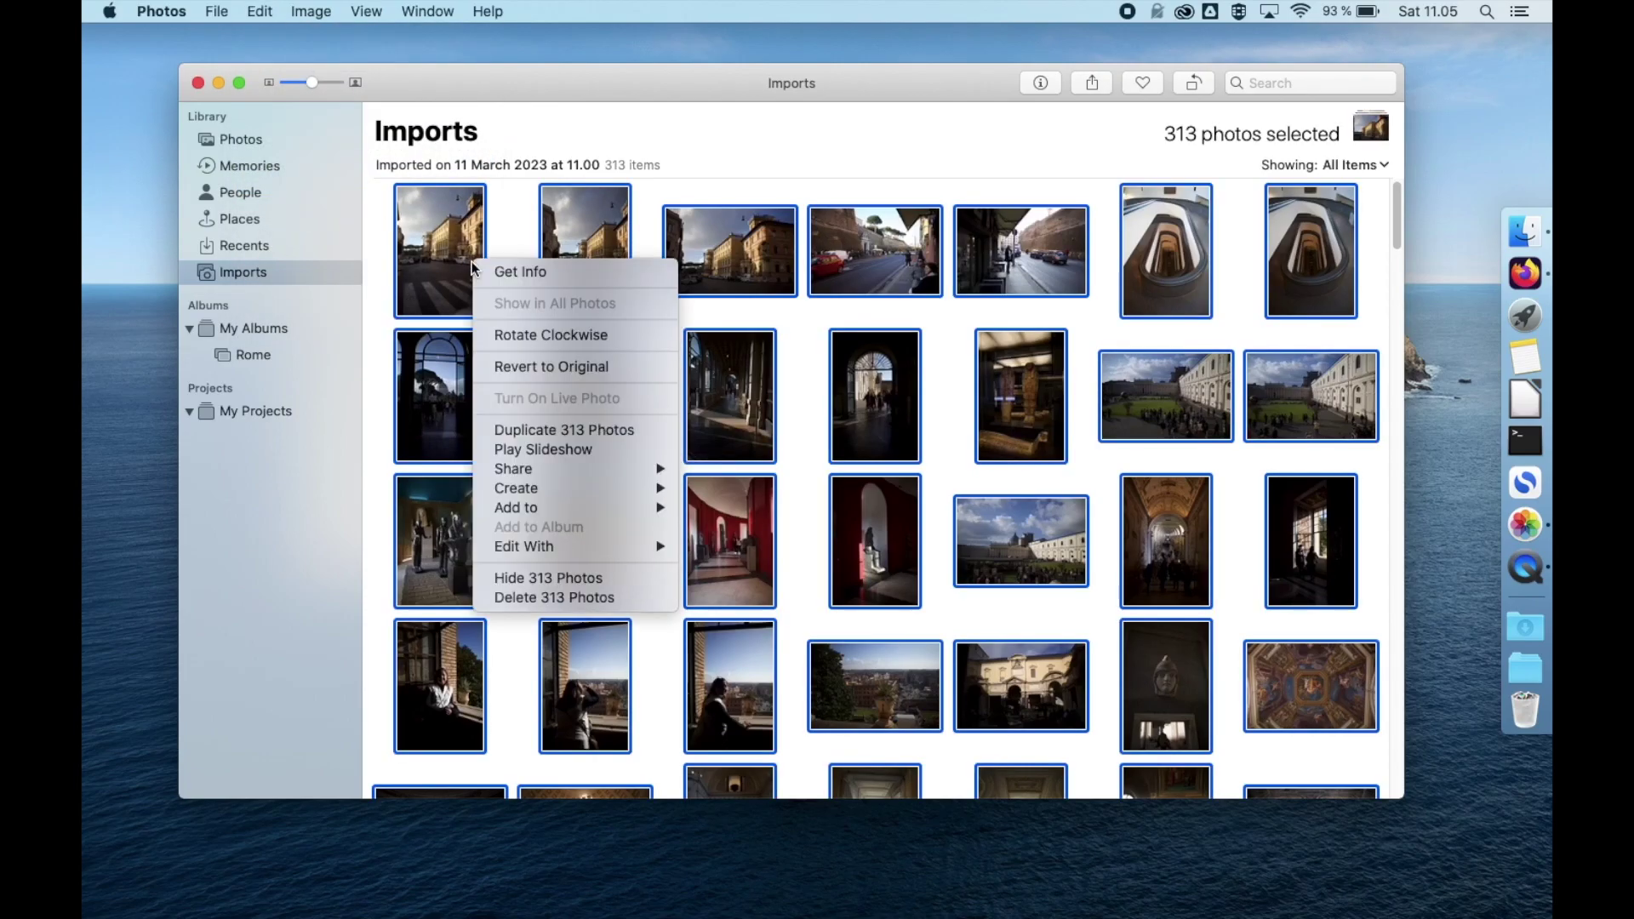
mouse_move(595, 509)
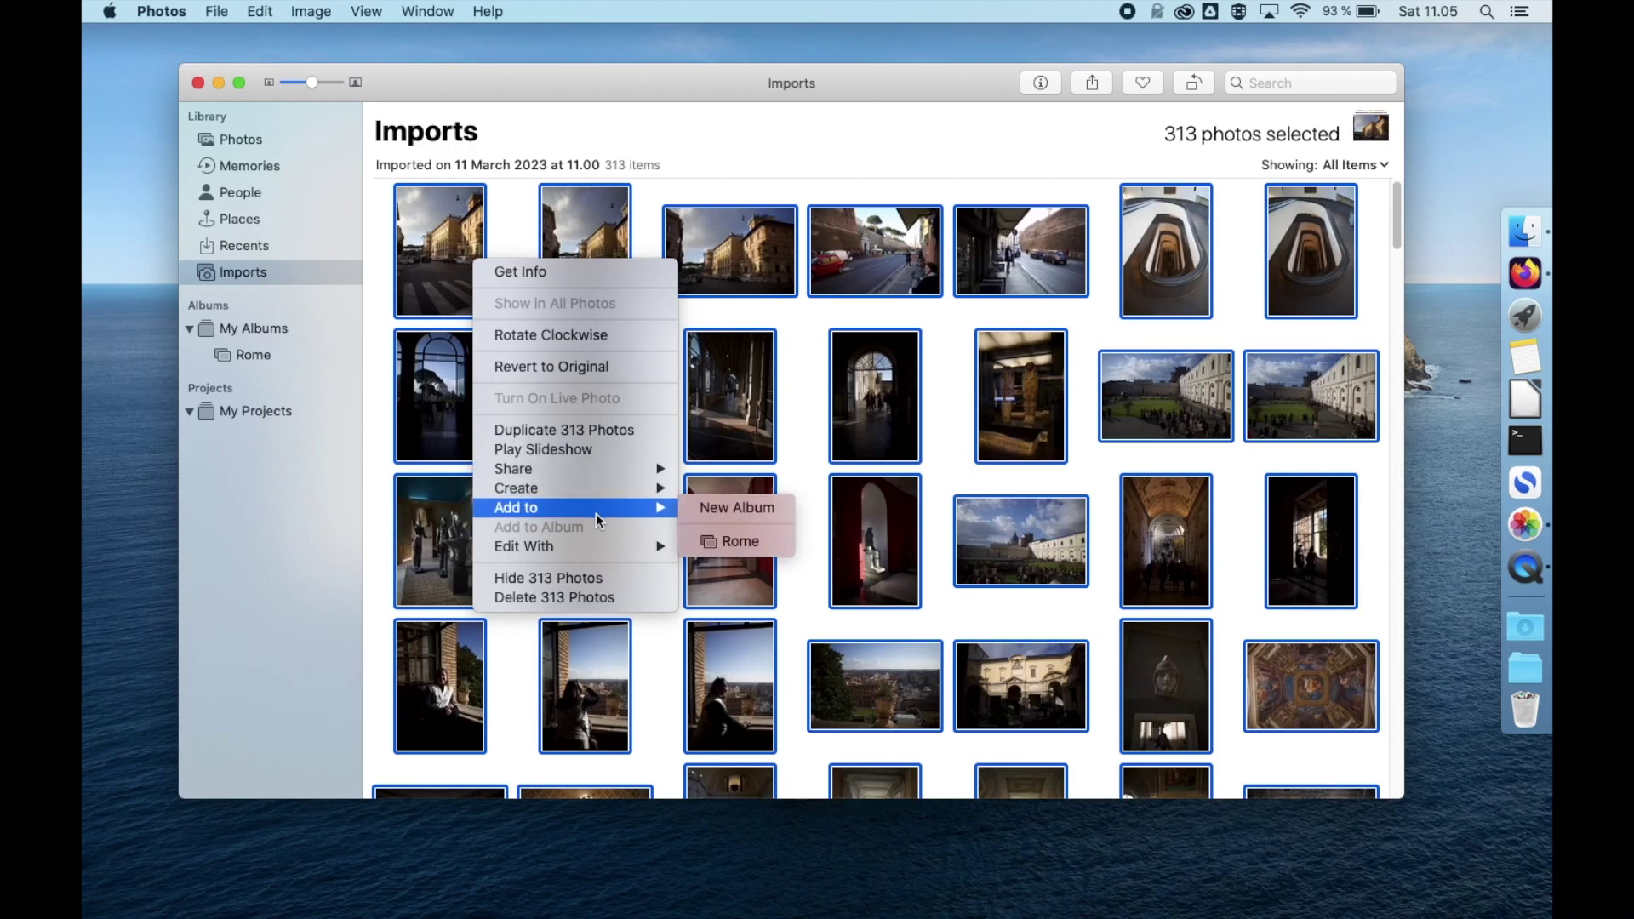
click(753, 545)
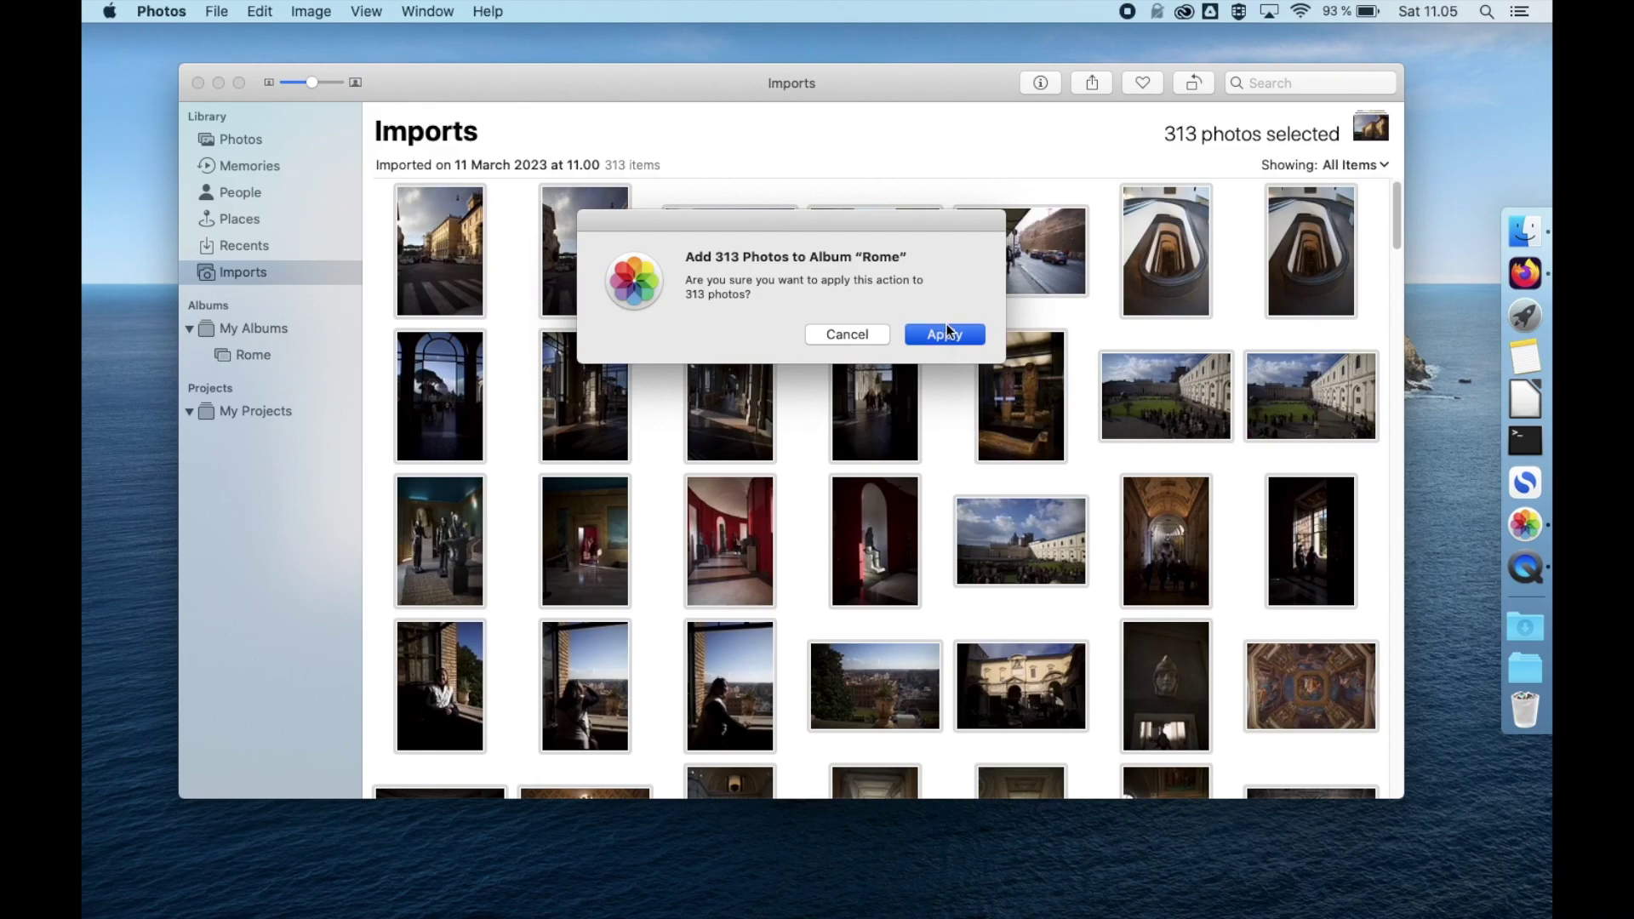
click(946, 328)
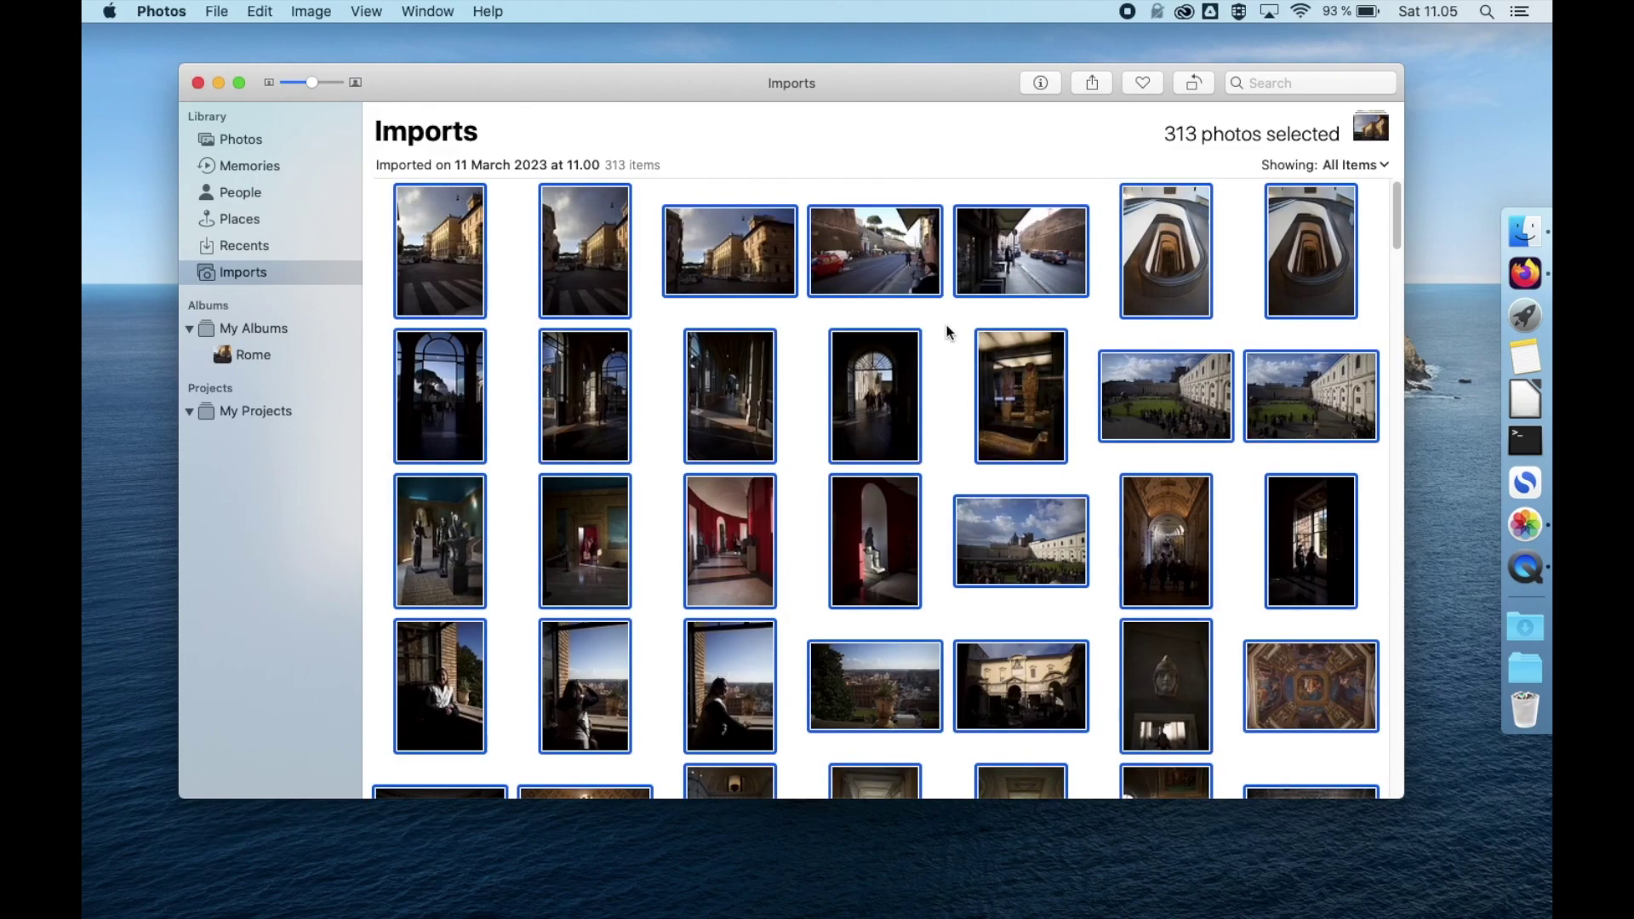
click(264, 357)
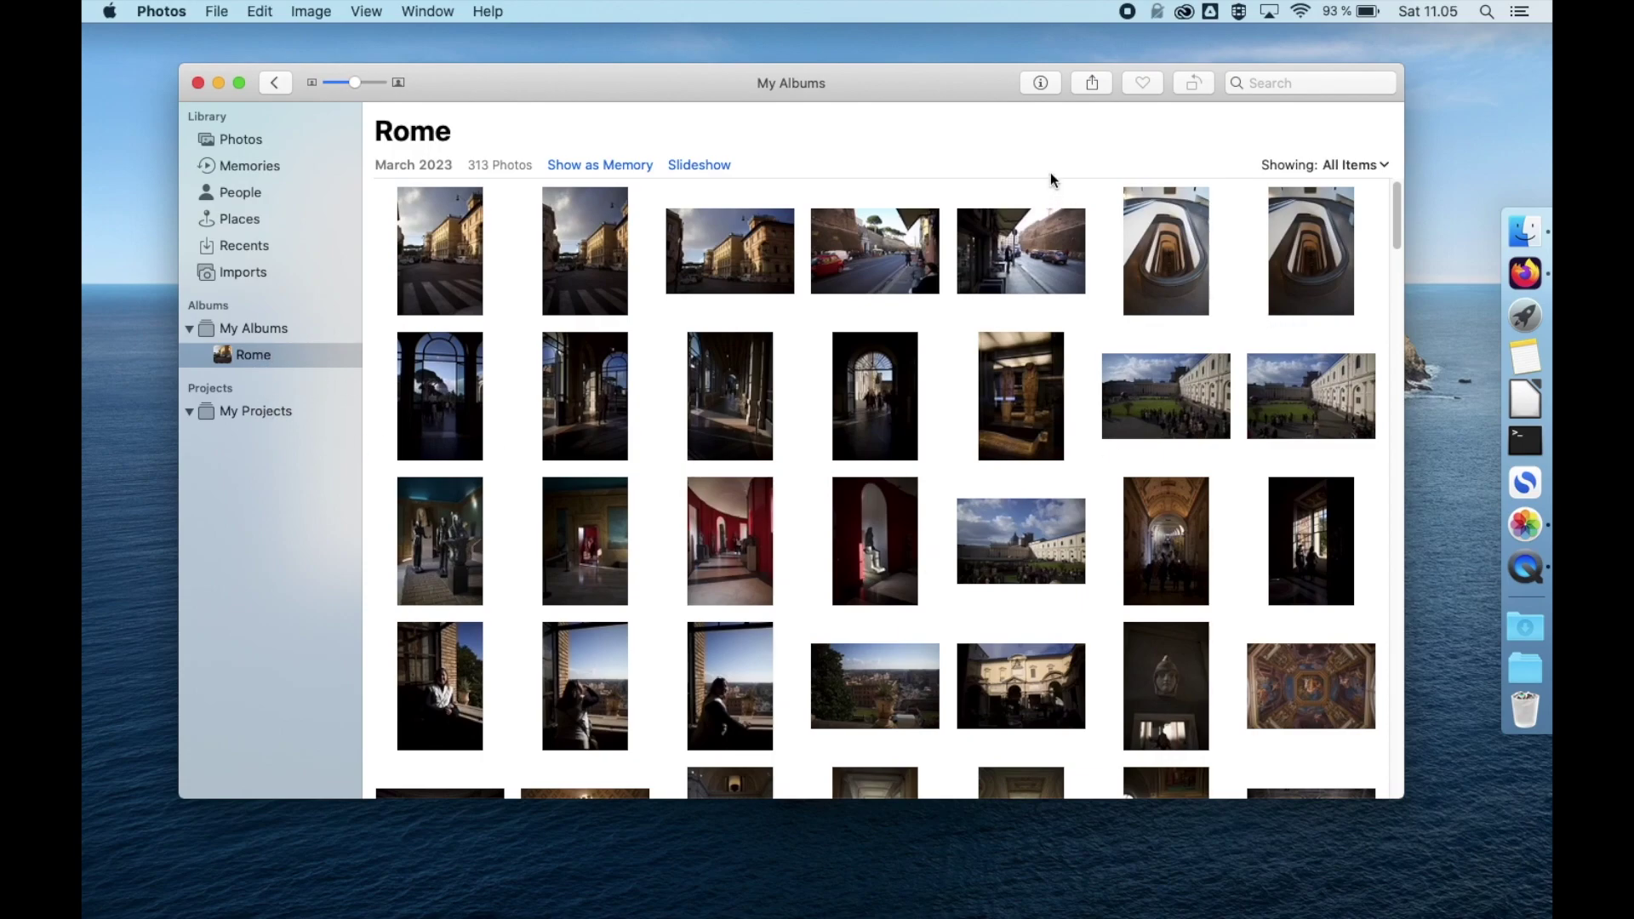
Step: Open the third Rome photo, the 7 March 2023 08.47.41 street shot, in single view
drag(896, 92, 841, 48)
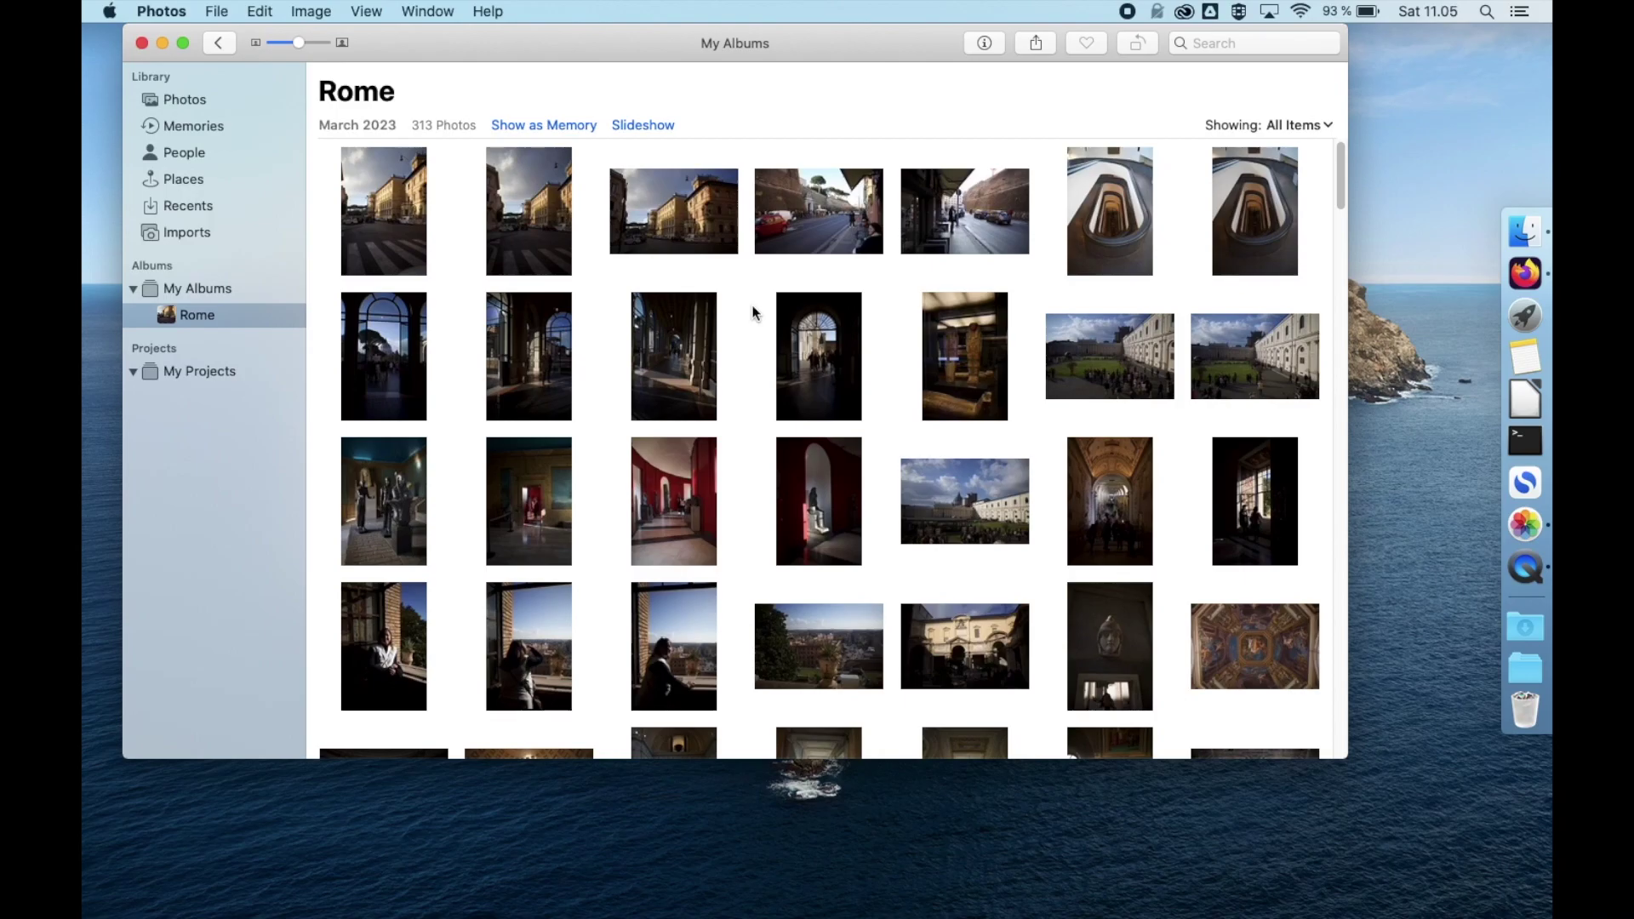
click(658, 207)
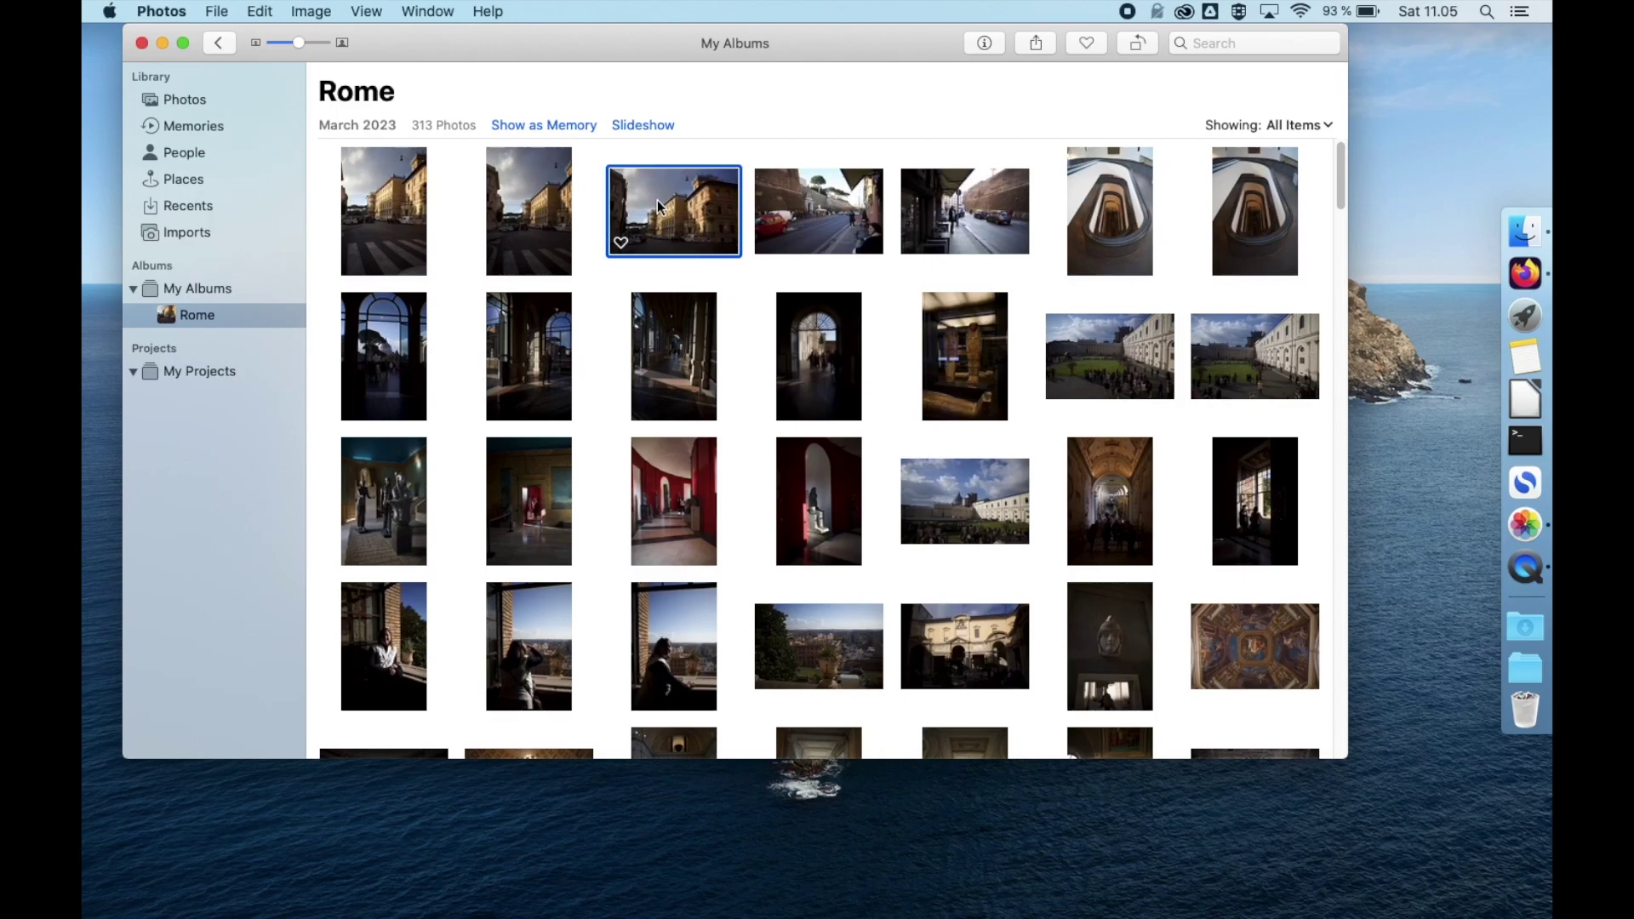
double_click(657, 203)
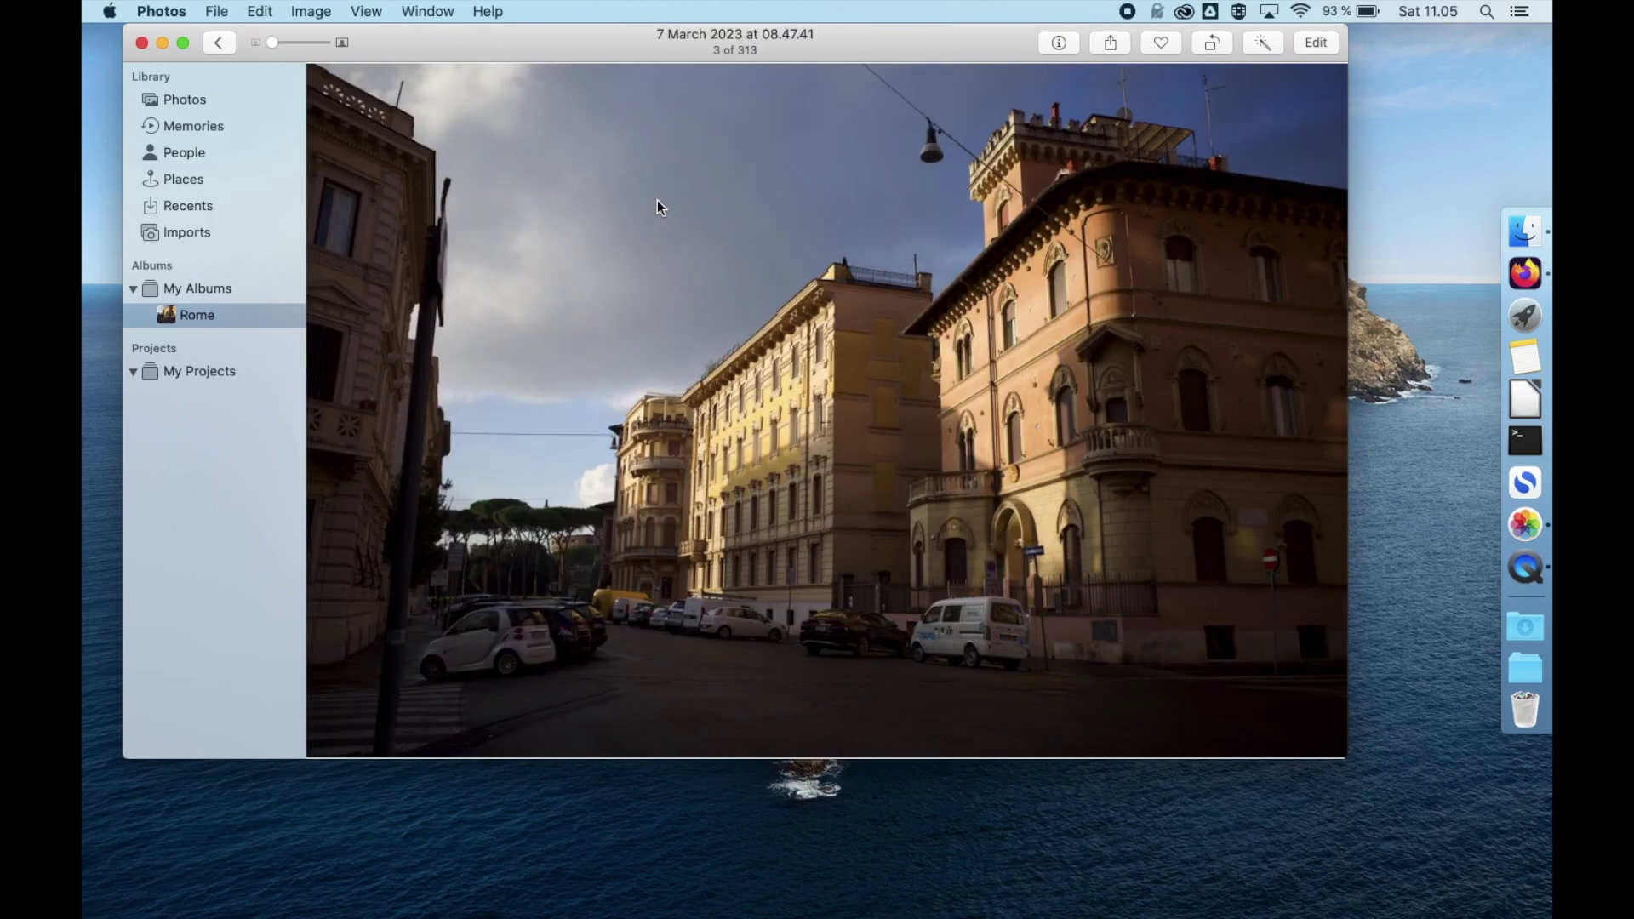
Step: Edit the street photo full screen with Colour, Black & White and Light collapsed
click(1321, 45)
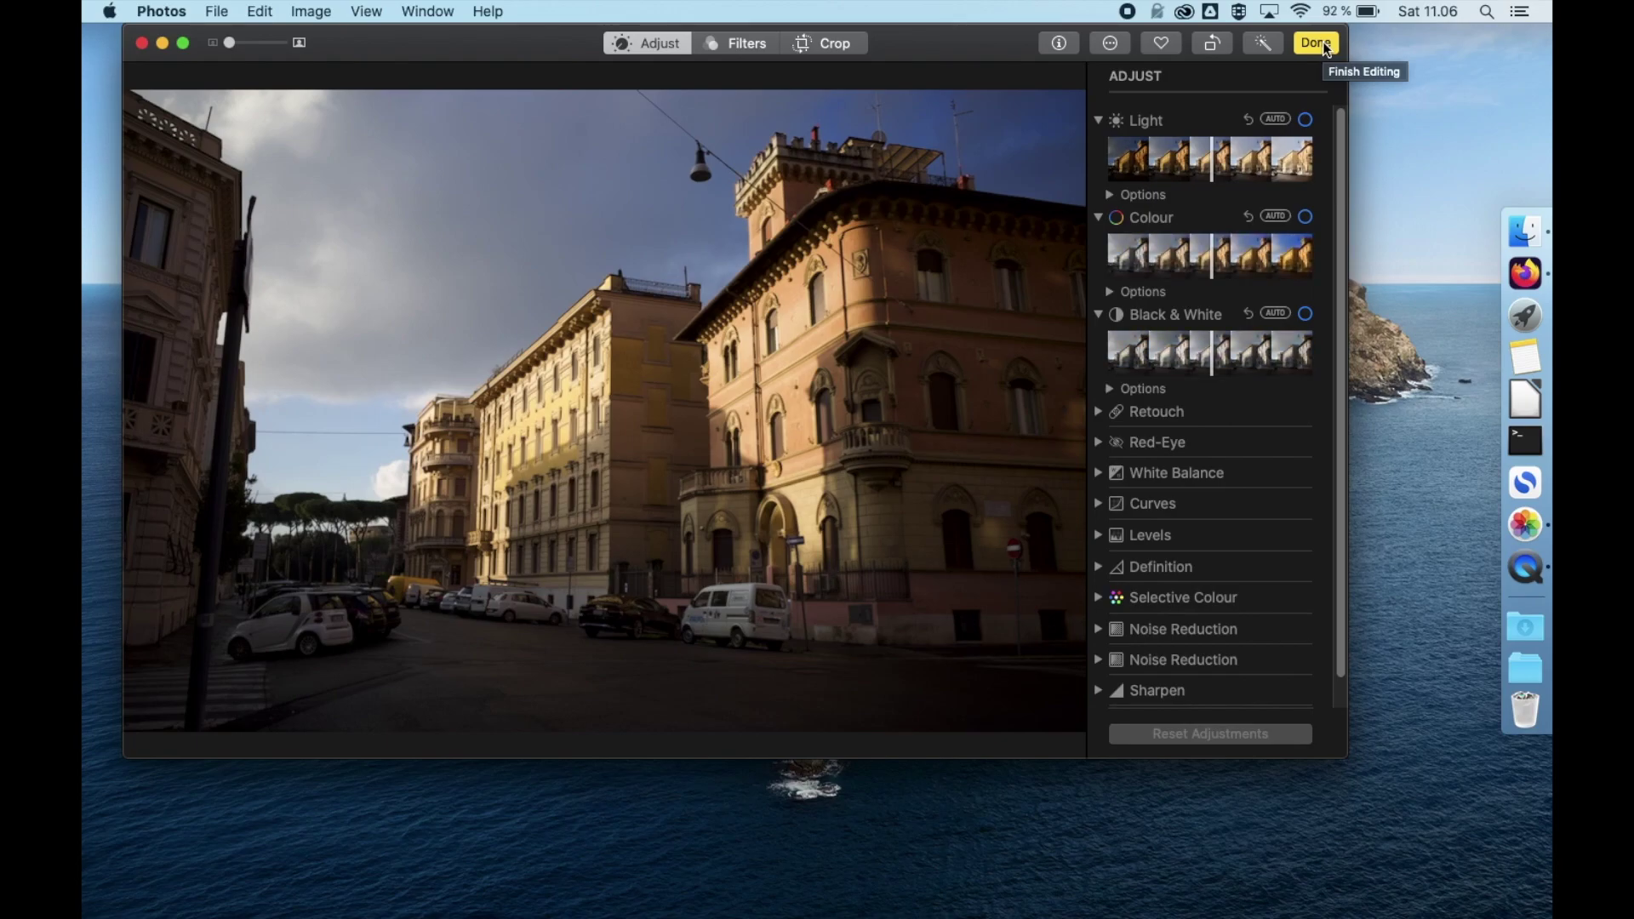
click(184, 44)
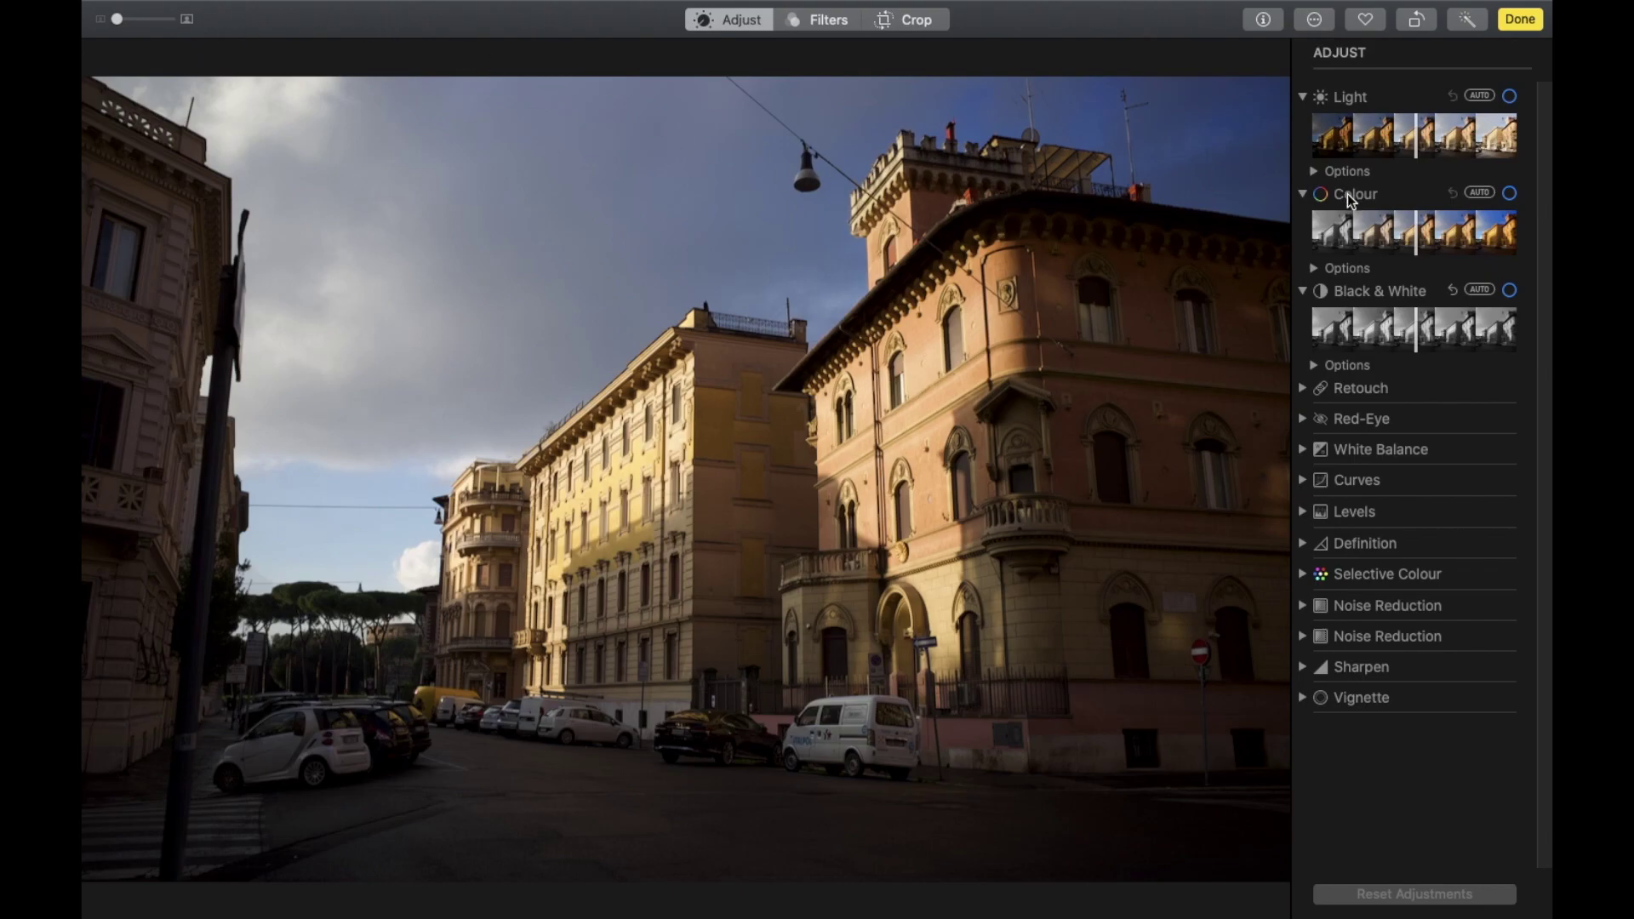
click(1304, 194)
click(1305, 223)
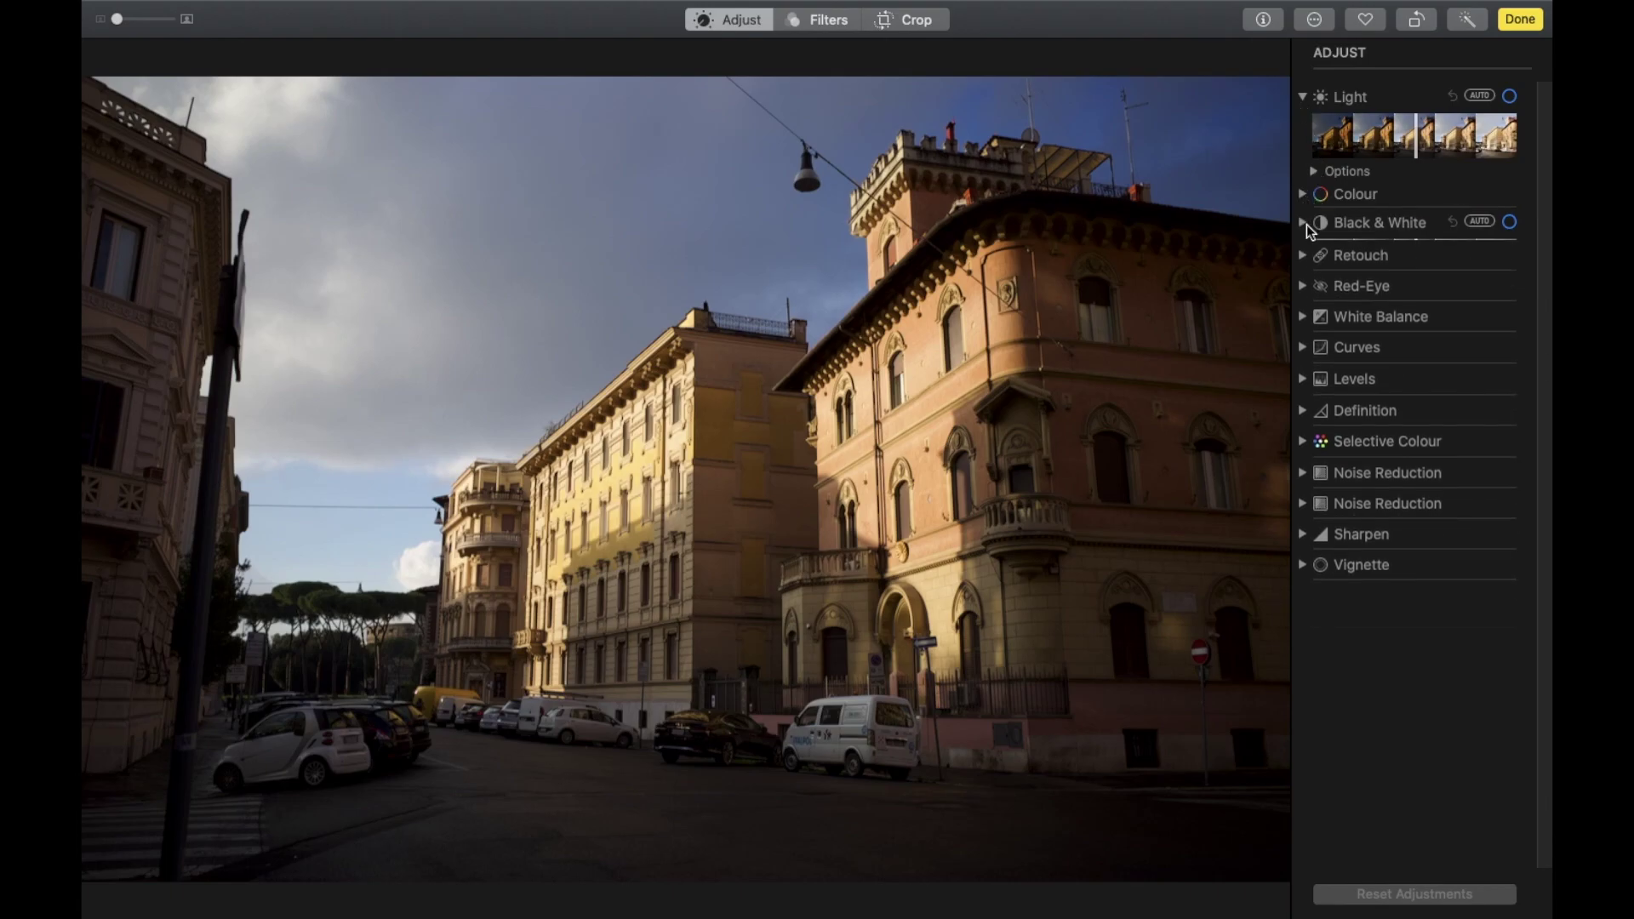
click(1303, 98)
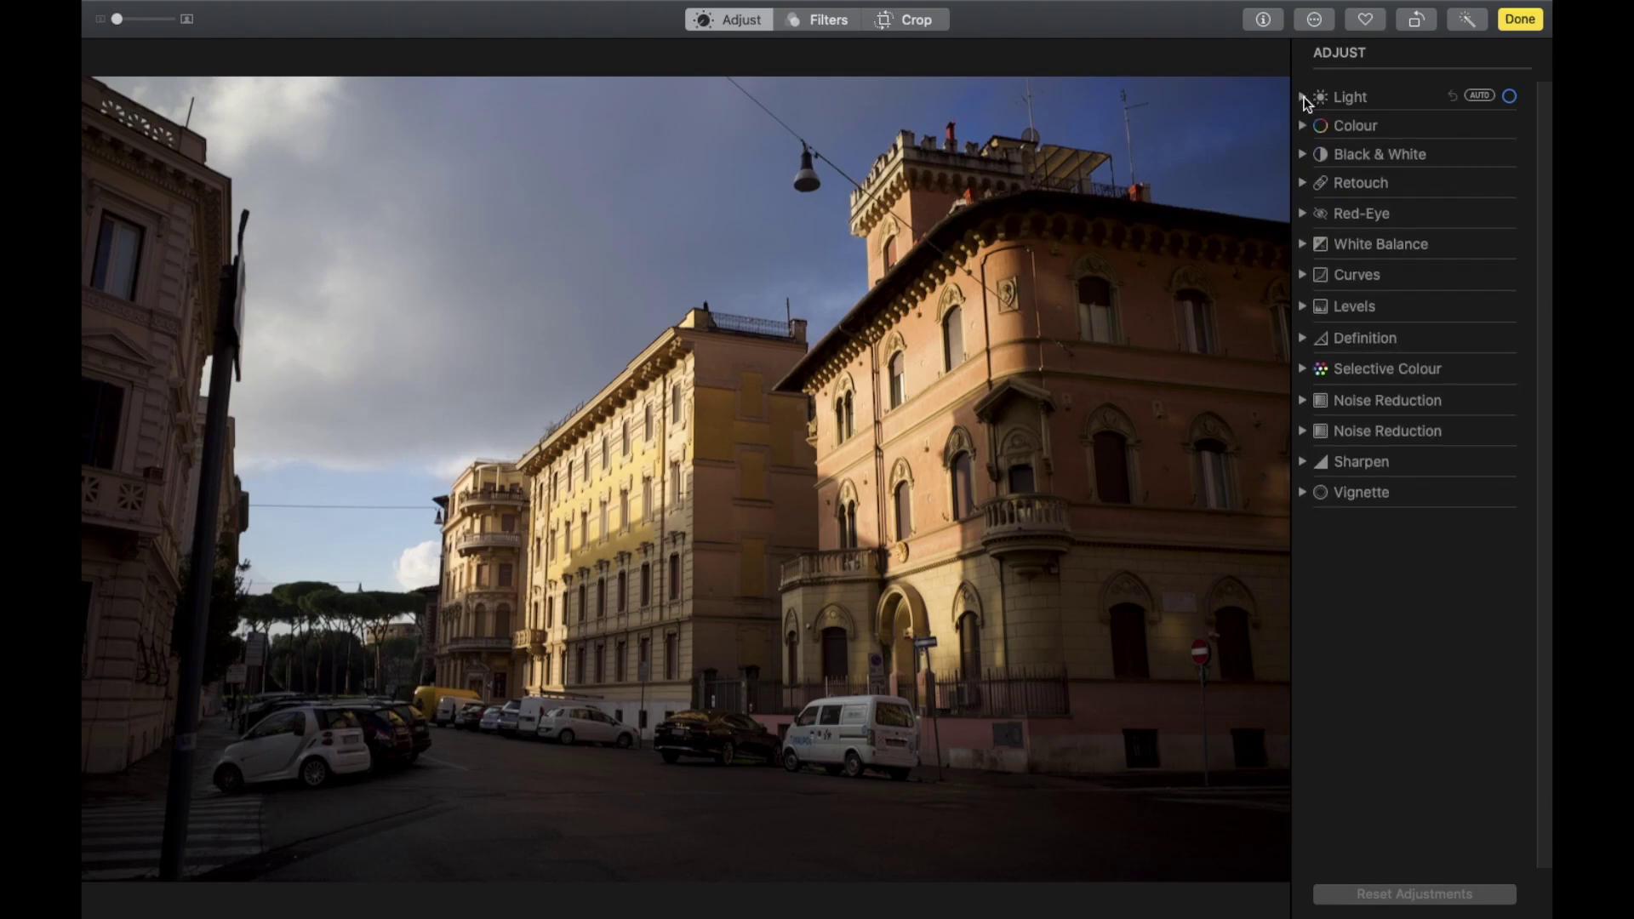
click(1303, 154)
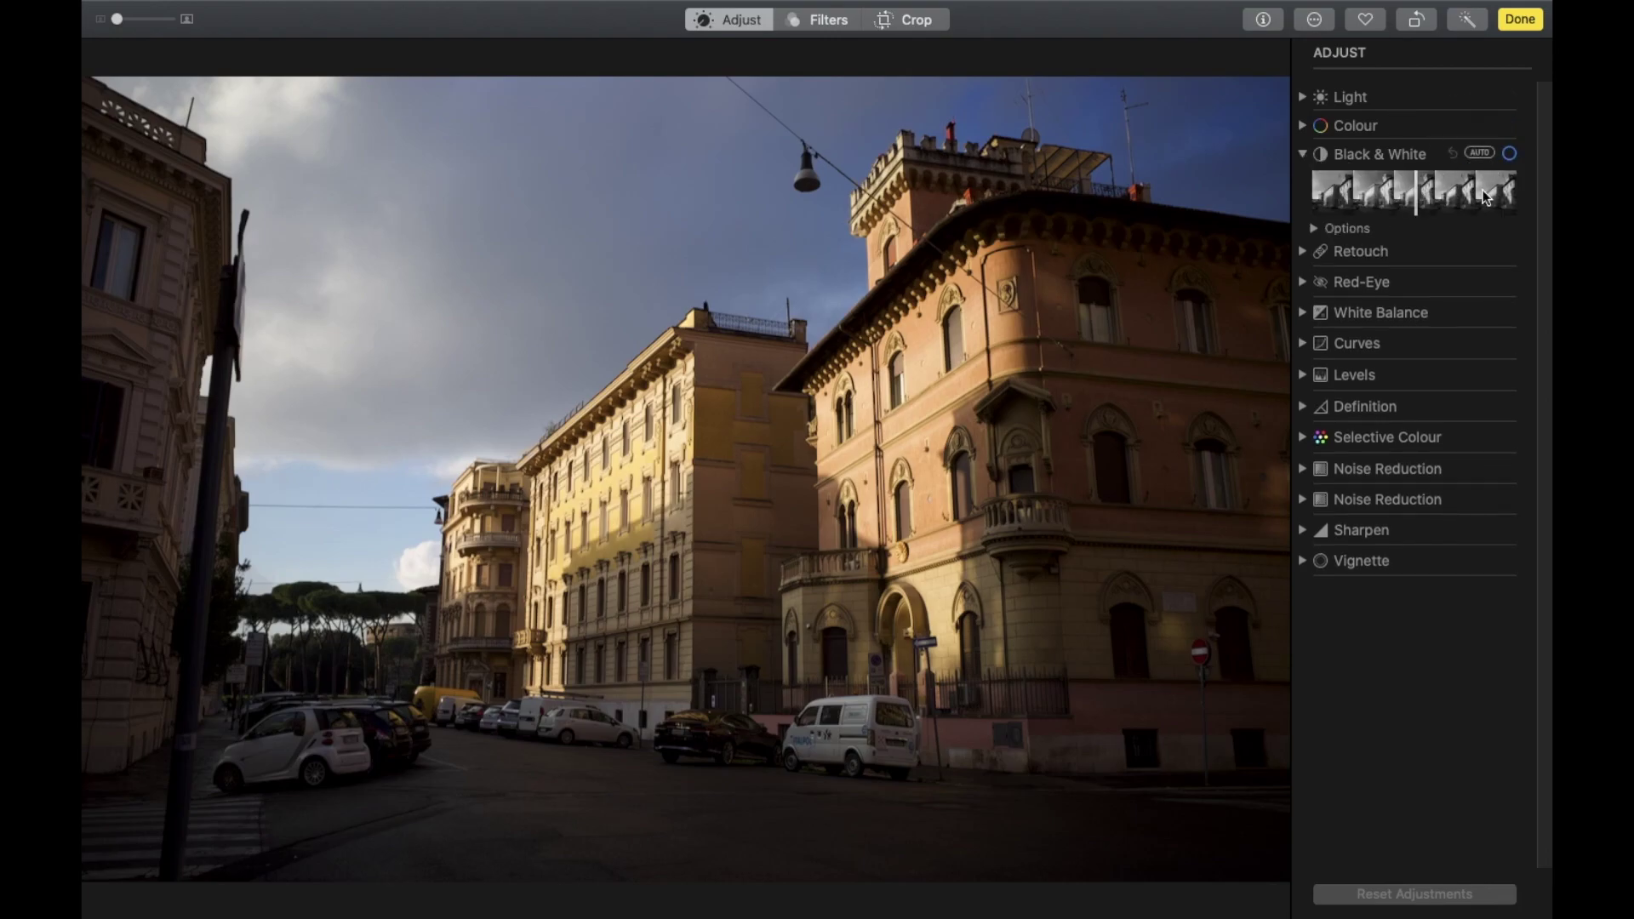
Step: Apply a Black & White adjustment from its thumbnail strip to make the photo monochrome
drag(1418, 195, 1325, 218)
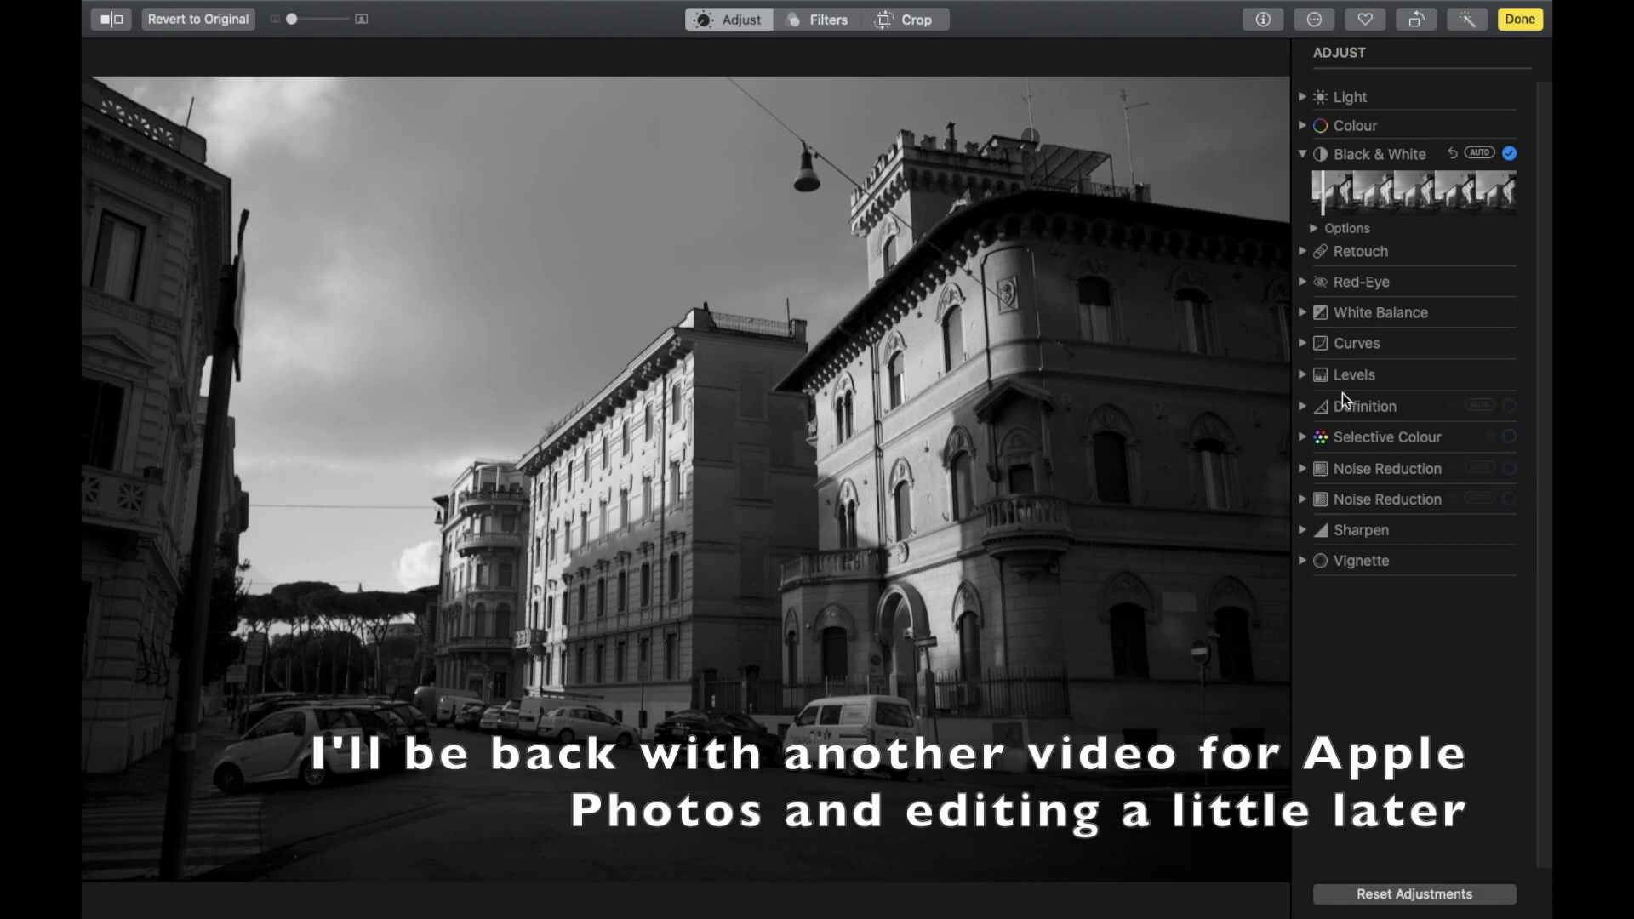
click(1304, 97)
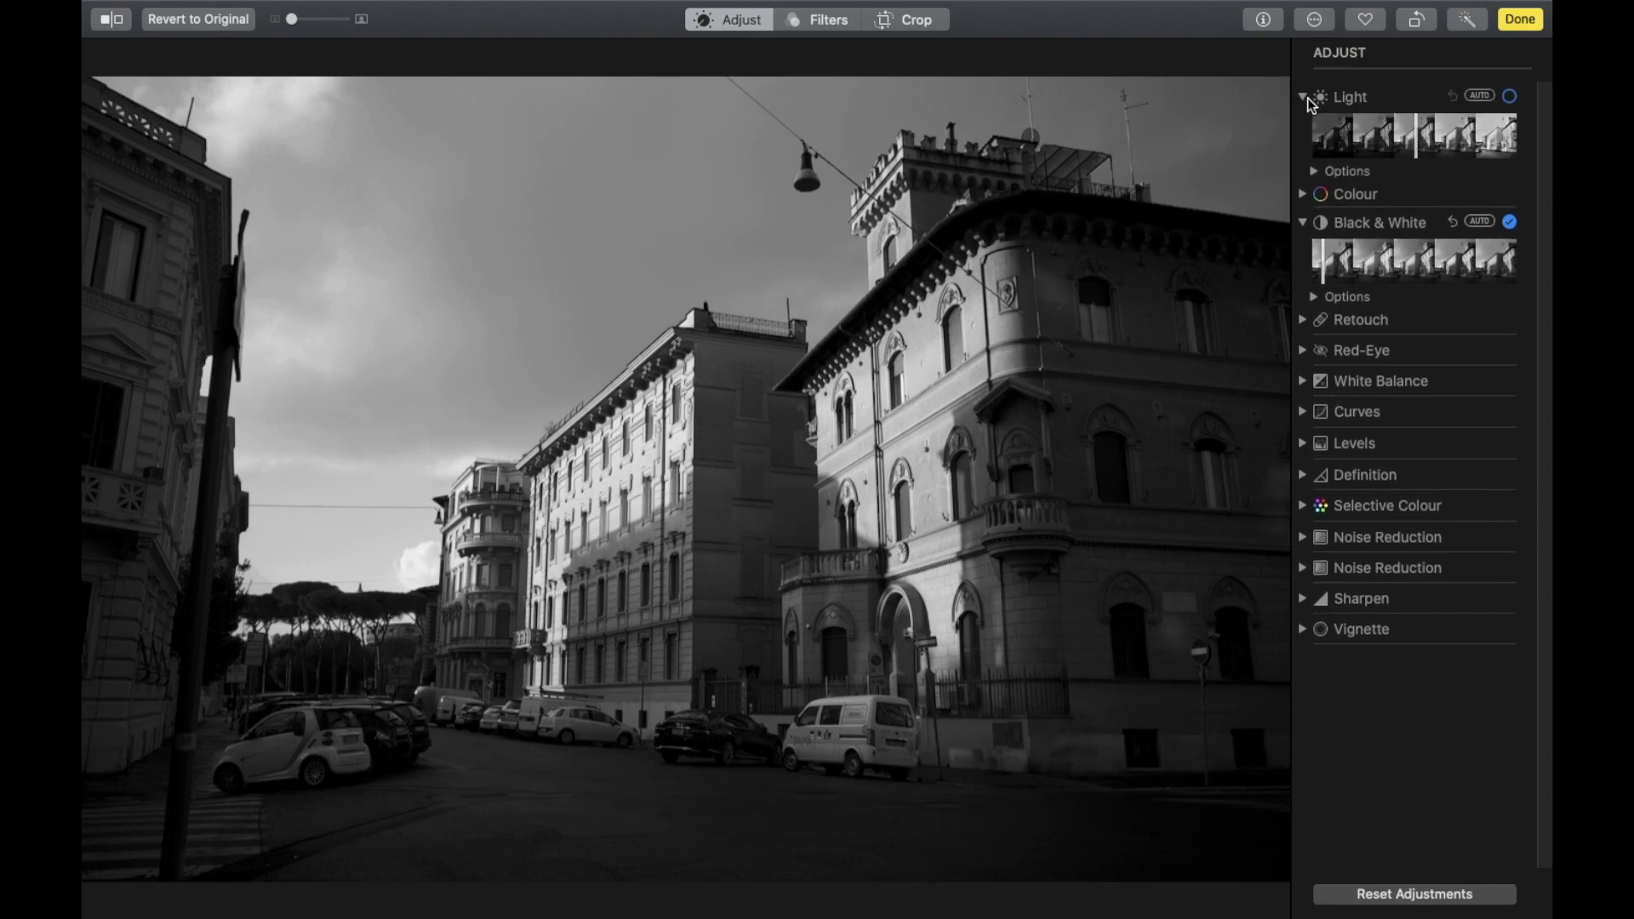
Step: Expand the Light options to show Brilliance through Black Point, all at 0.00
click(1312, 171)
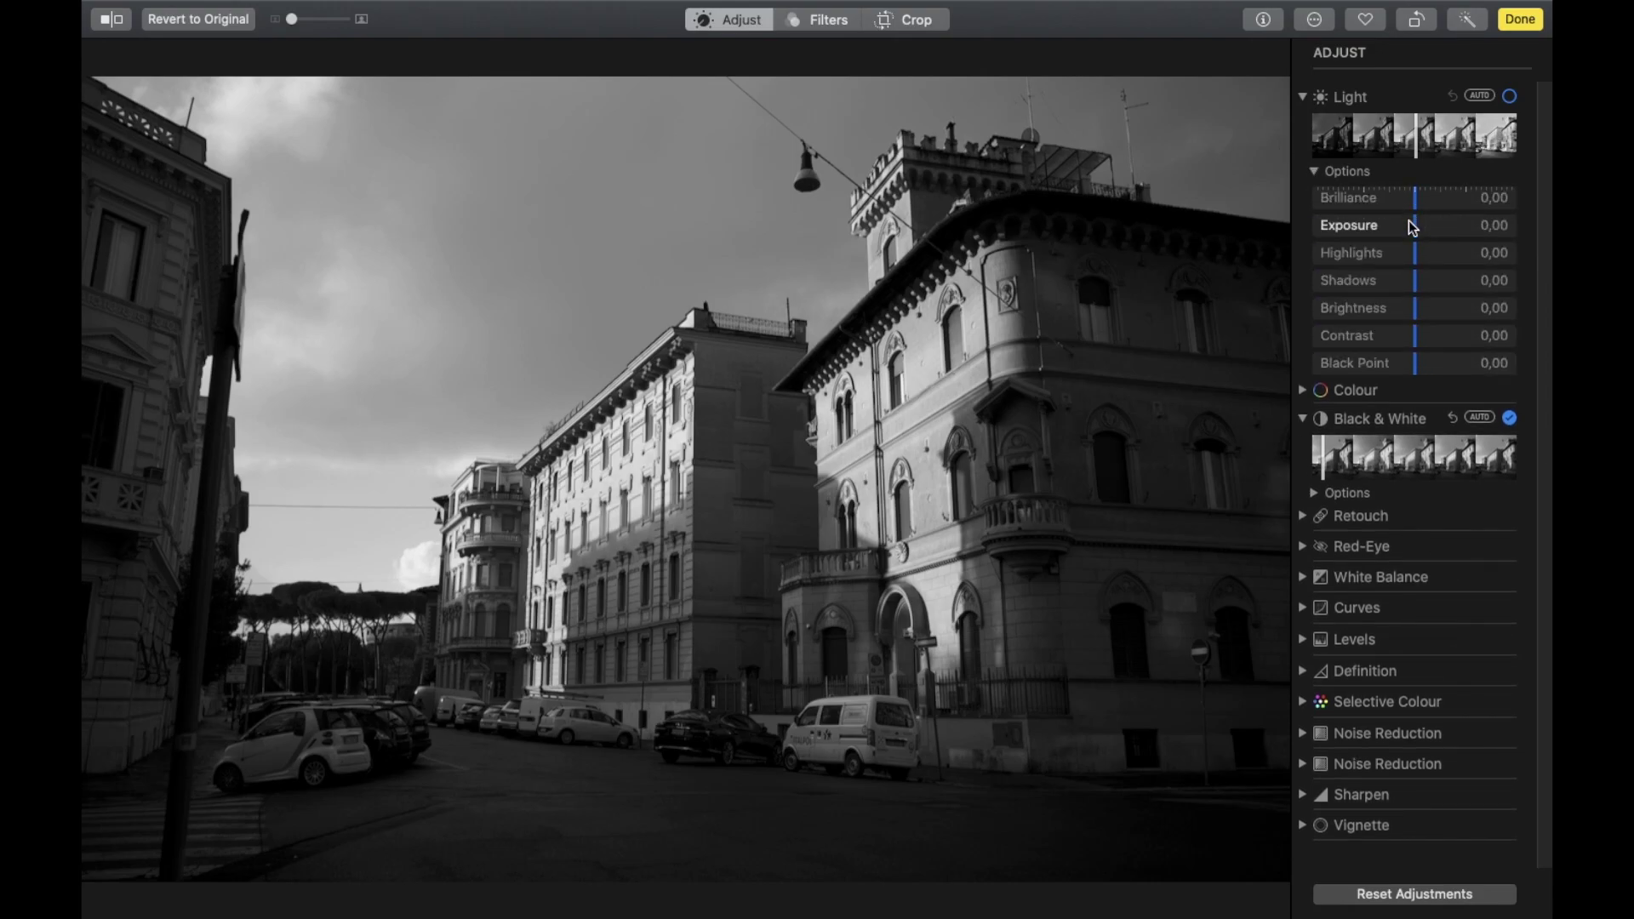